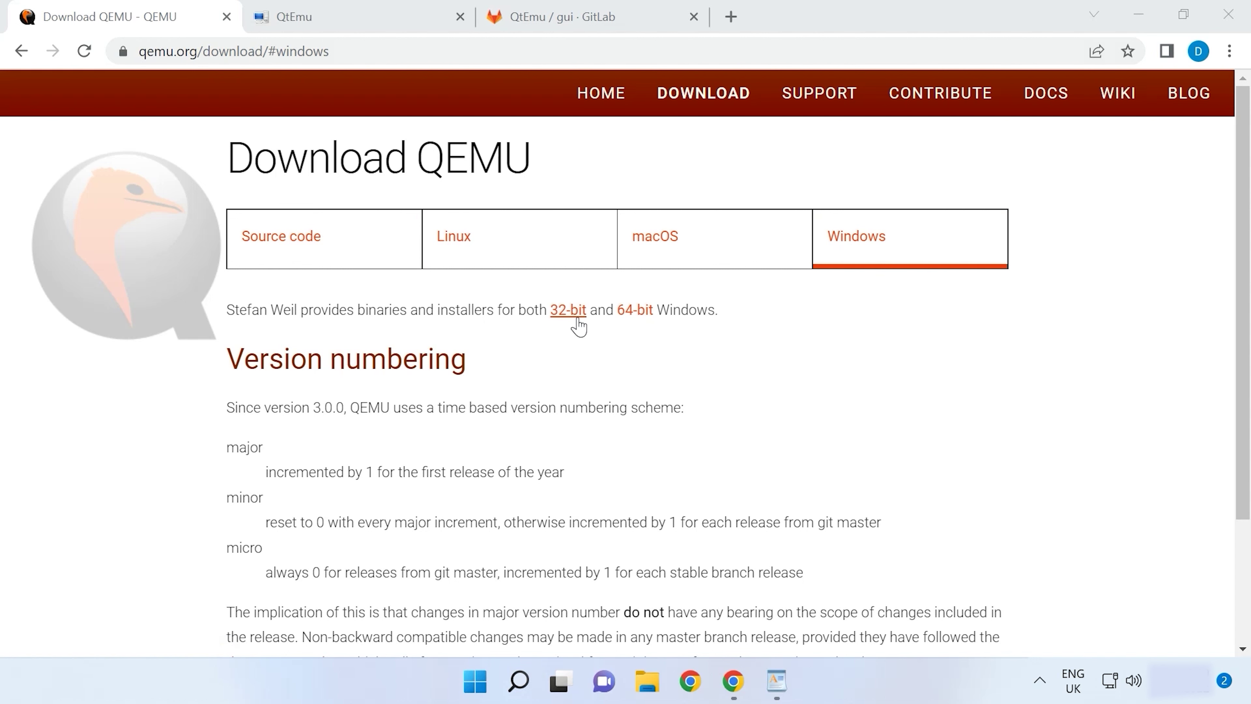
# Download the 64-bit Windows installer qemu-w64-setup-20211215.exe from the QEMU download site
pyautogui.click(637, 311)
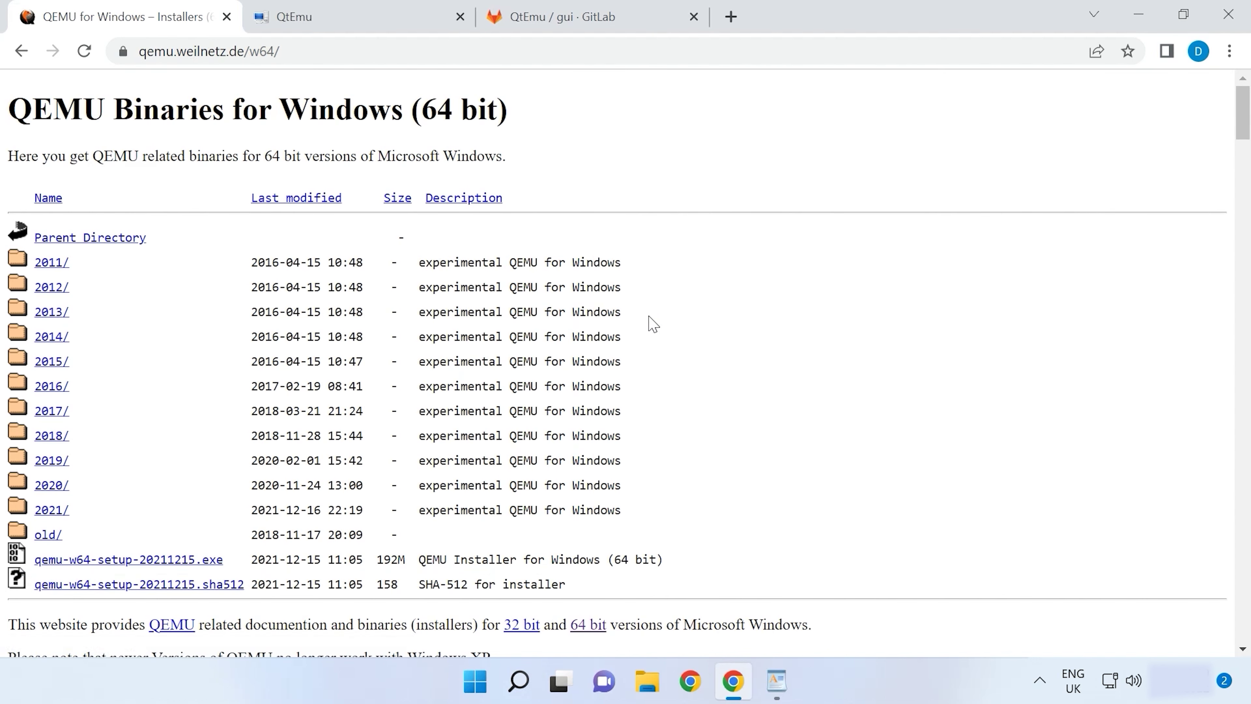
pyautogui.scroll(-2, 185, 481)
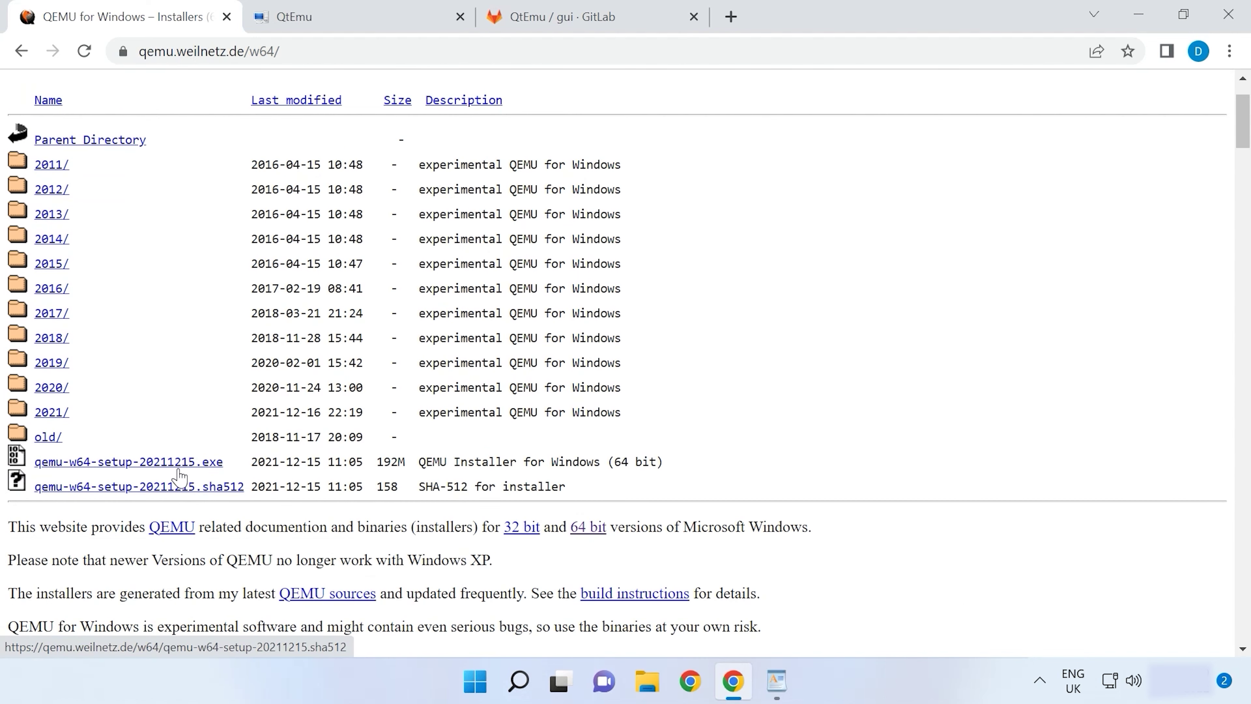
pyautogui.click(157, 470)
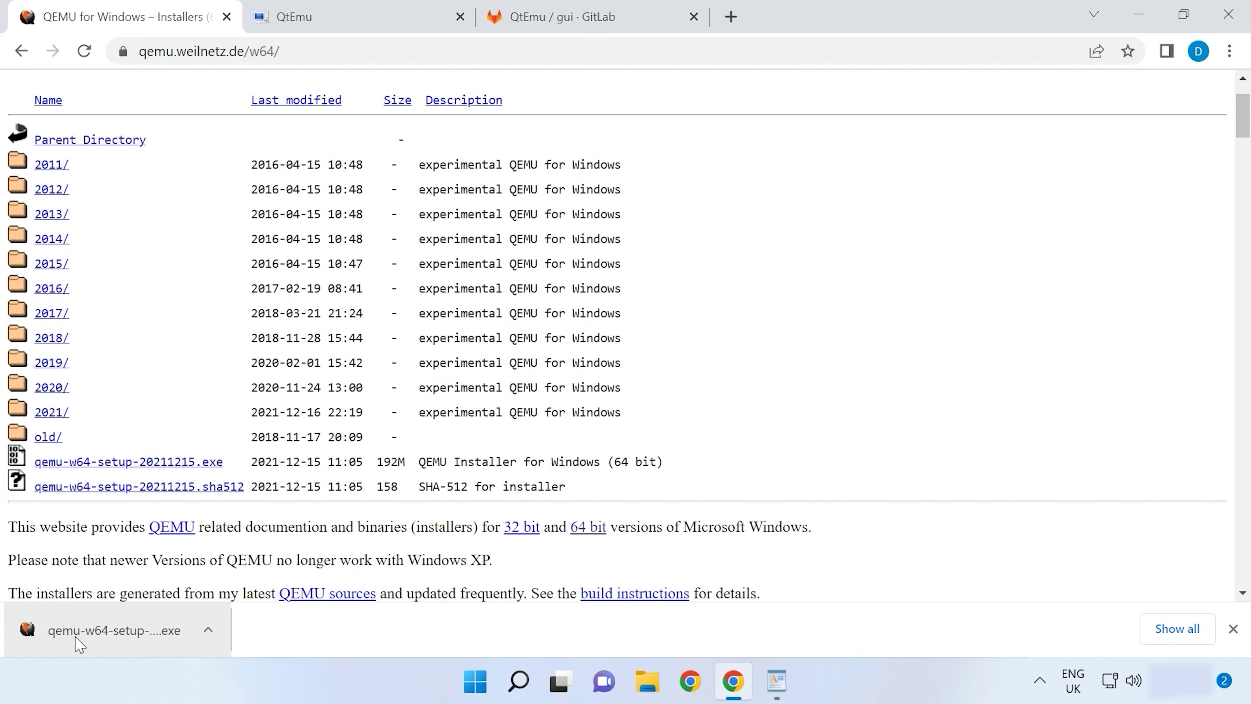
# Run the downloaded installer in English, accept the license agreement, and install QEMU with the default components and location
pyautogui.click(79, 636)
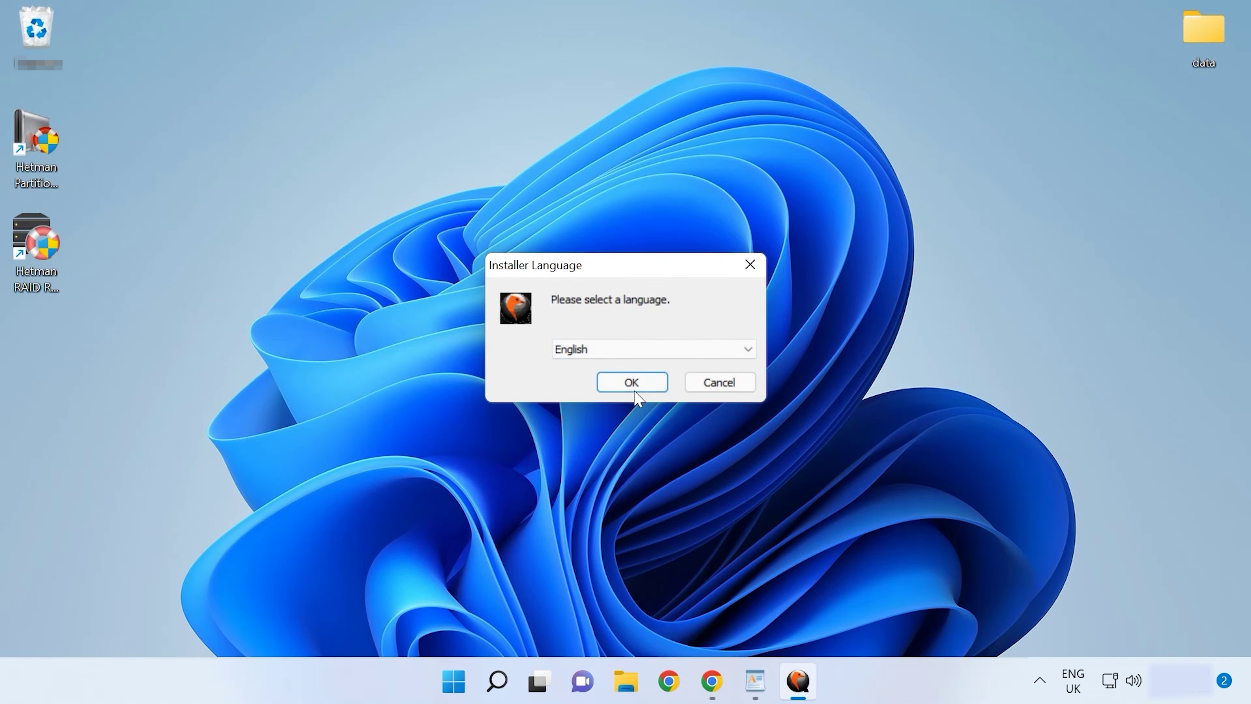
pyautogui.click(683, 354)
pyautogui.click(681, 355)
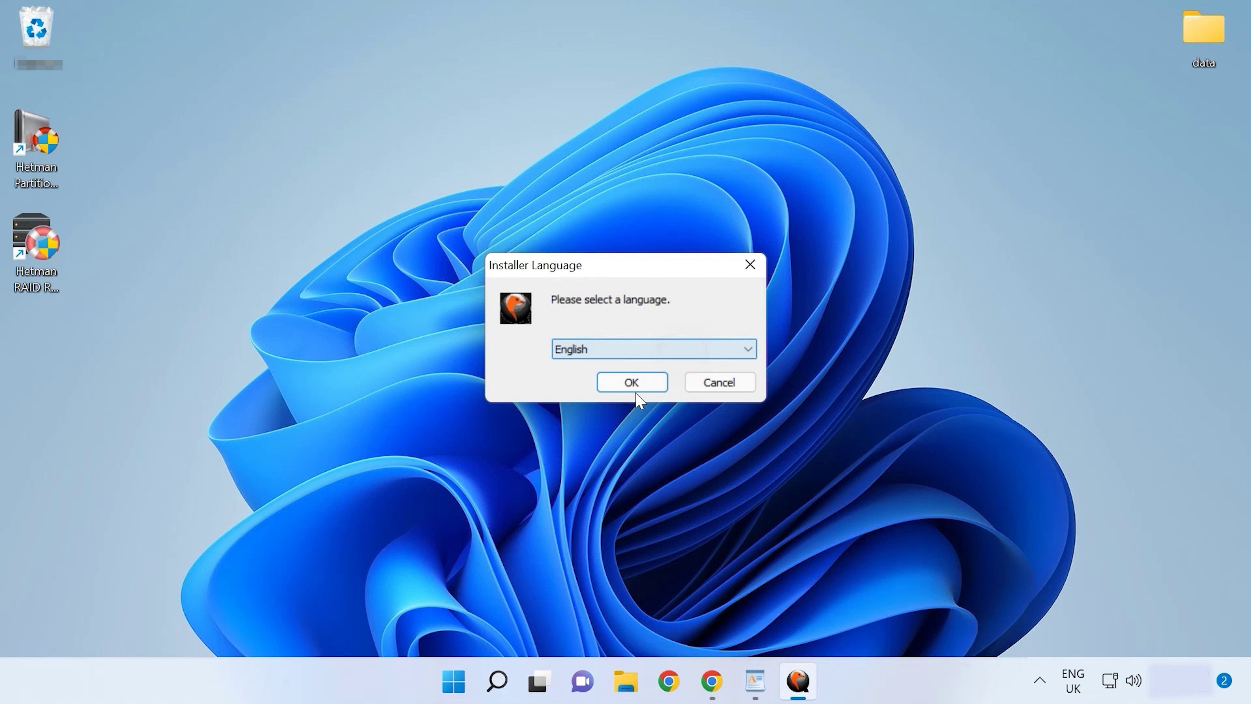
pyautogui.click(632, 383)
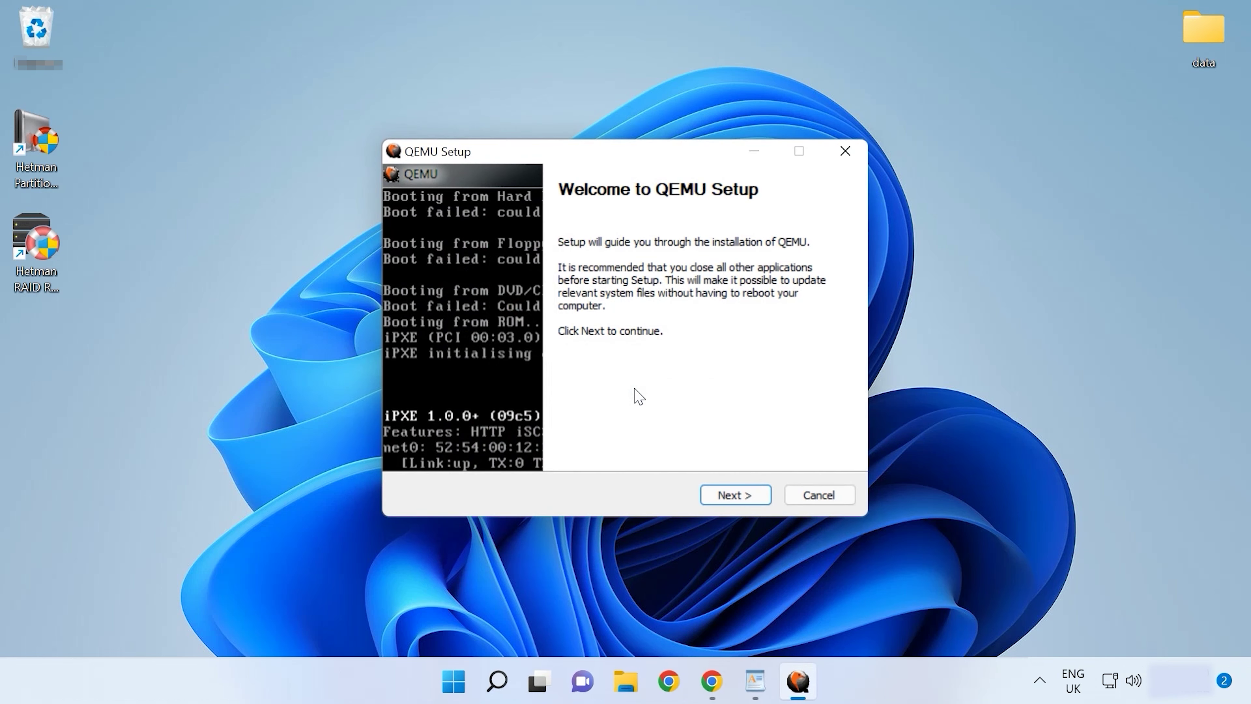
pyautogui.click(737, 499)
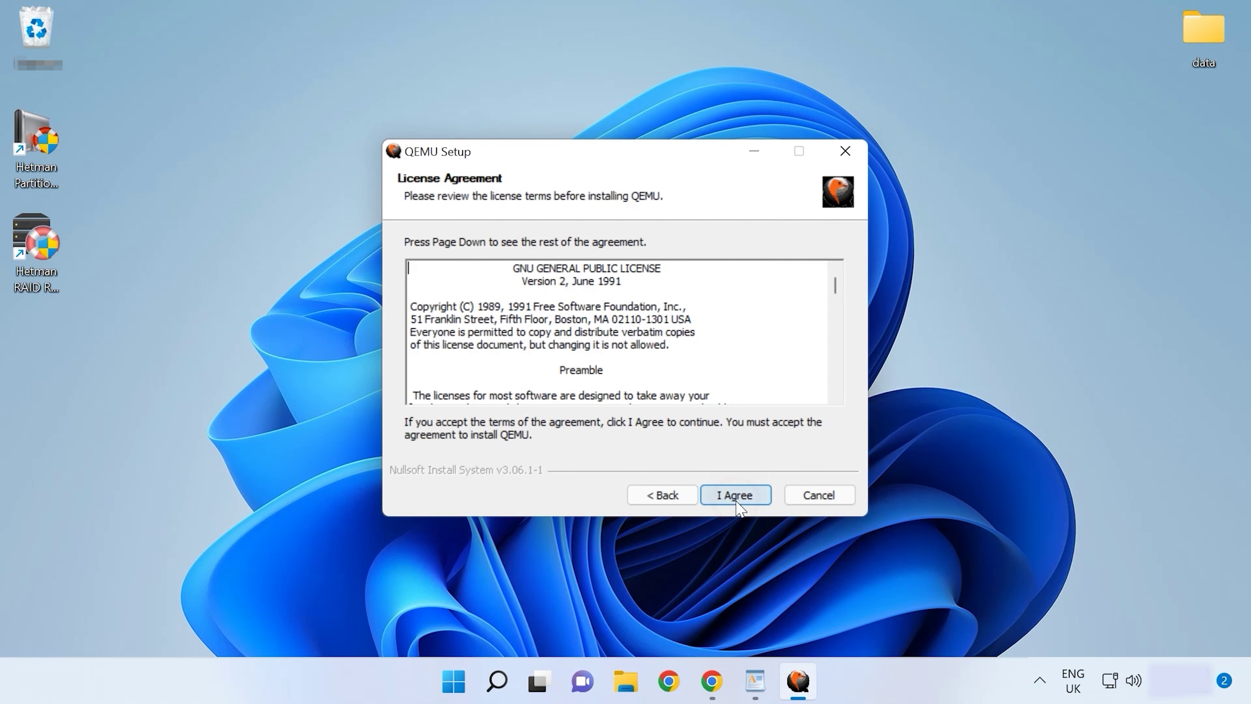
pyautogui.click(739, 500)
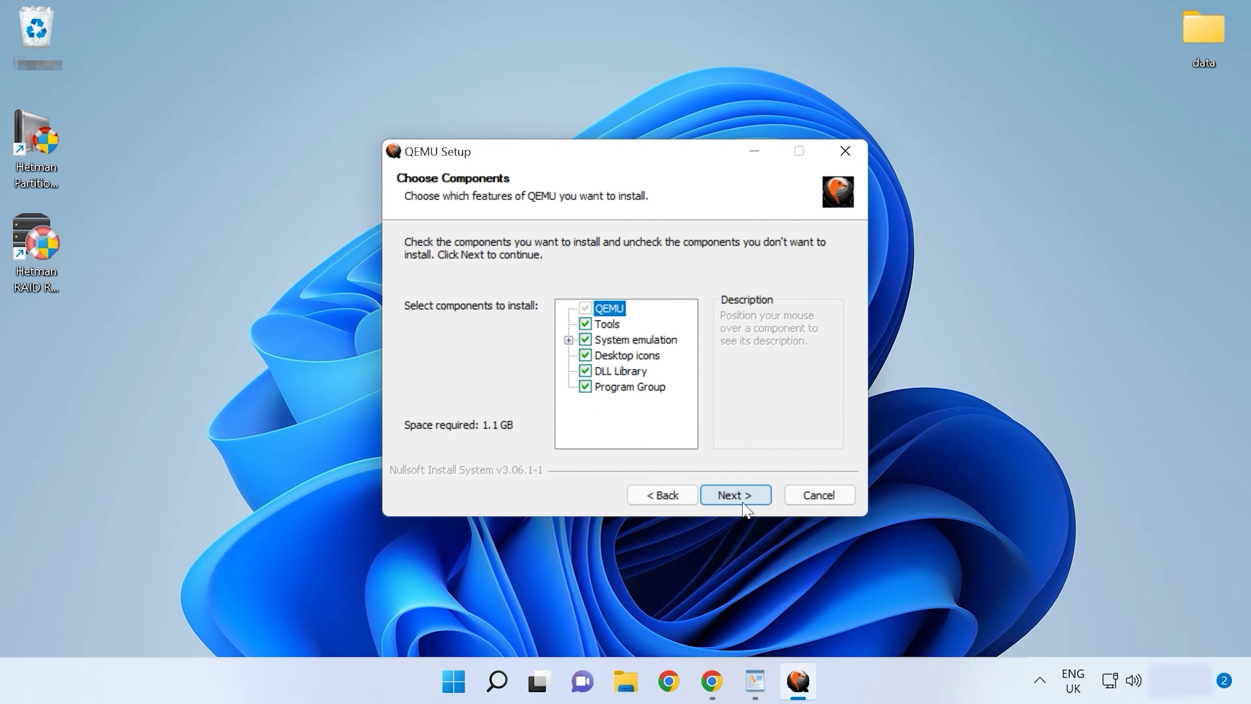
pyautogui.click(736, 495)
pyautogui.click(745, 503)
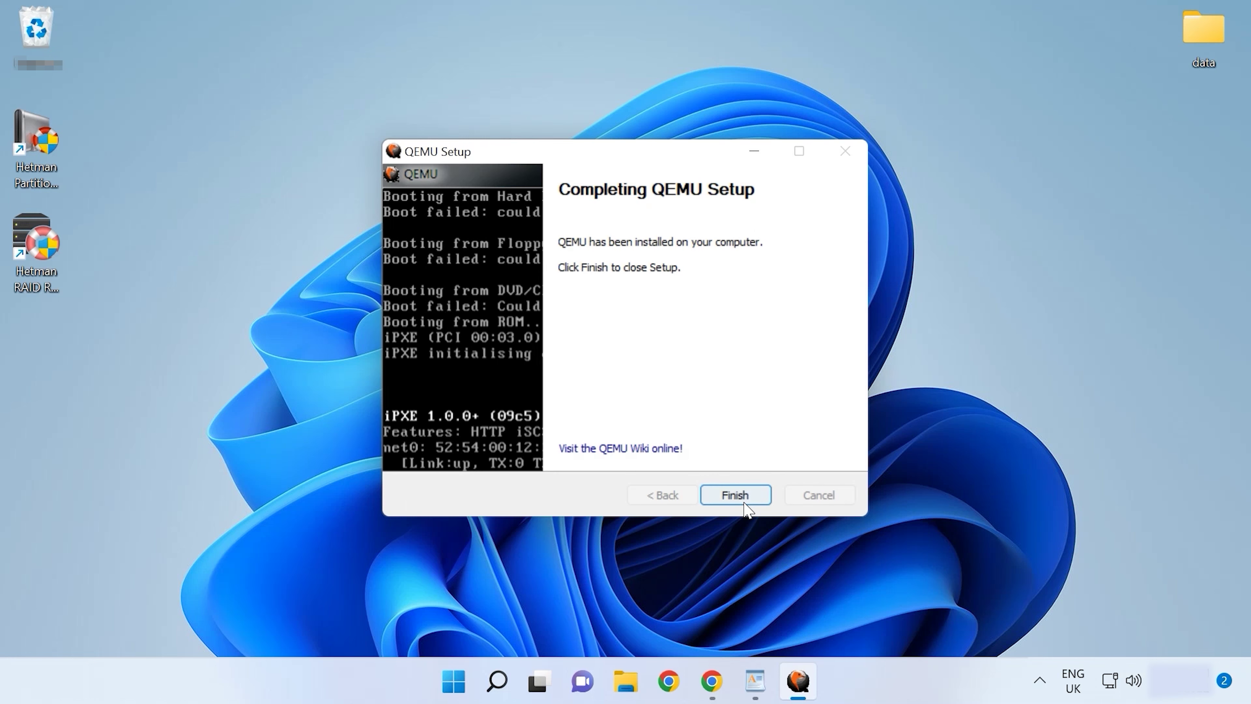
pyautogui.click(734, 498)
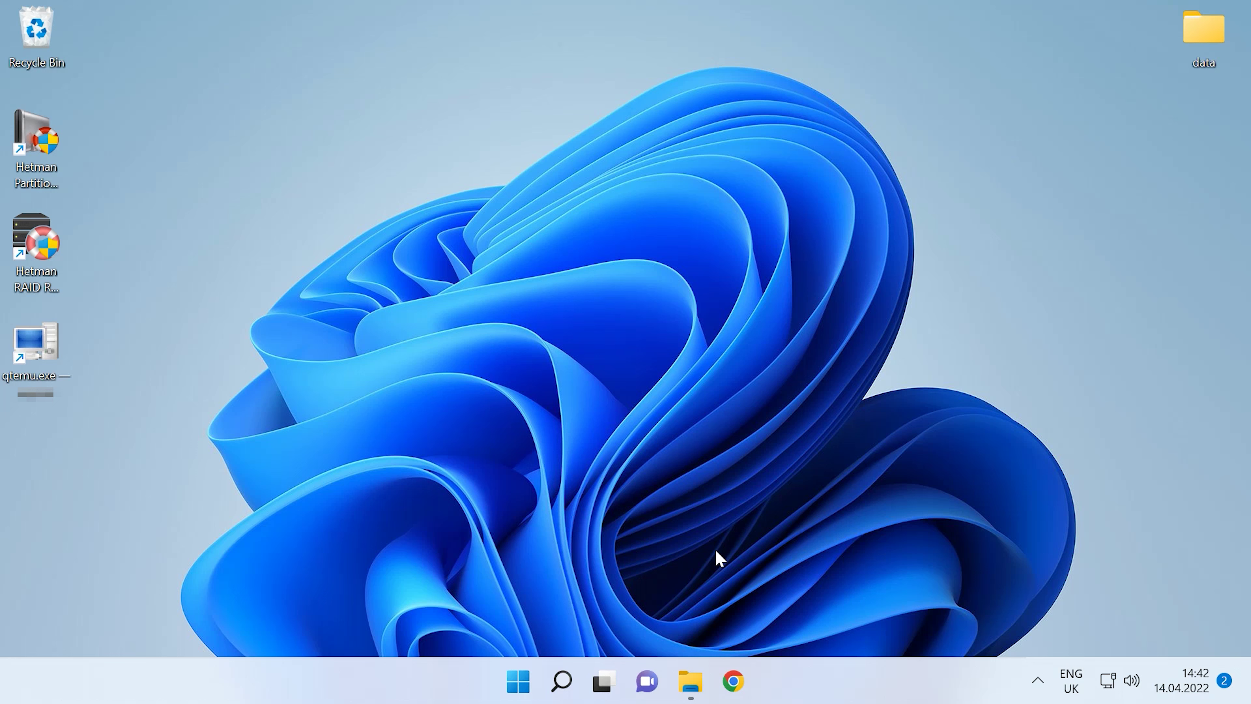
# Browse to C:\Program Files\qemu in File Explorer and copy the folder's full path
pyautogui.click(678, 675)
pyautogui.doubleClick(352, 320)
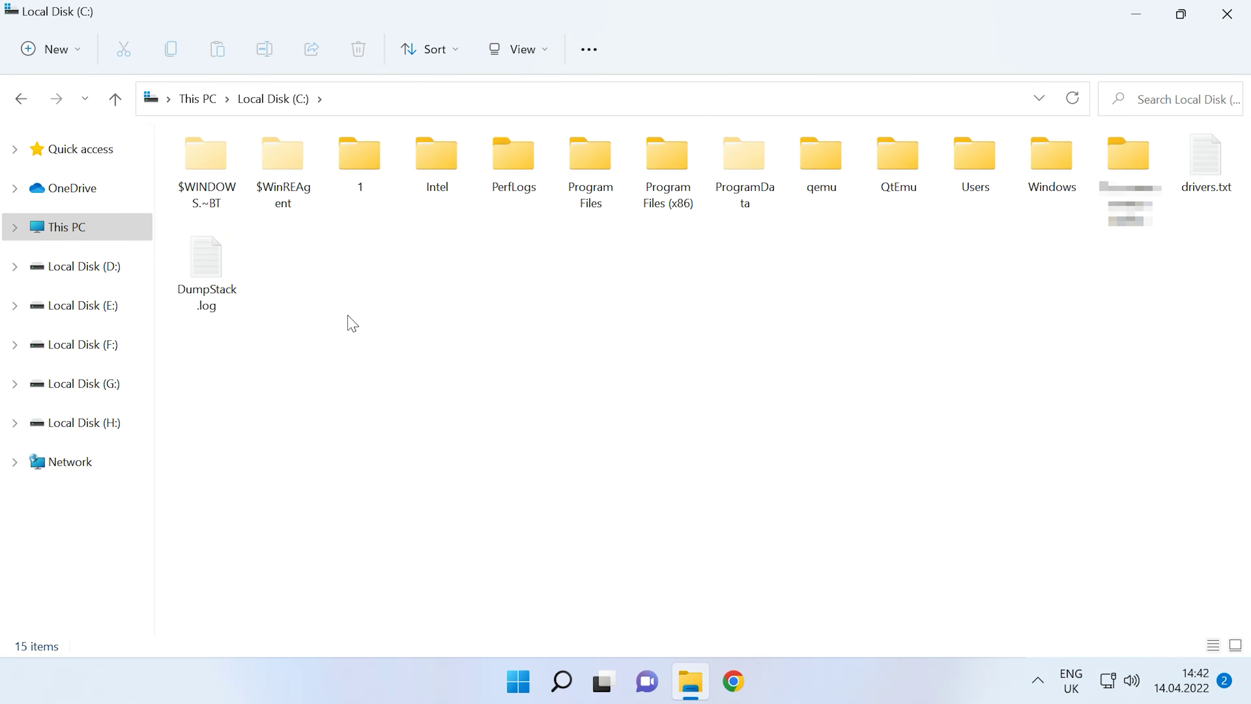
pyautogui.doubleClick(591, 177)
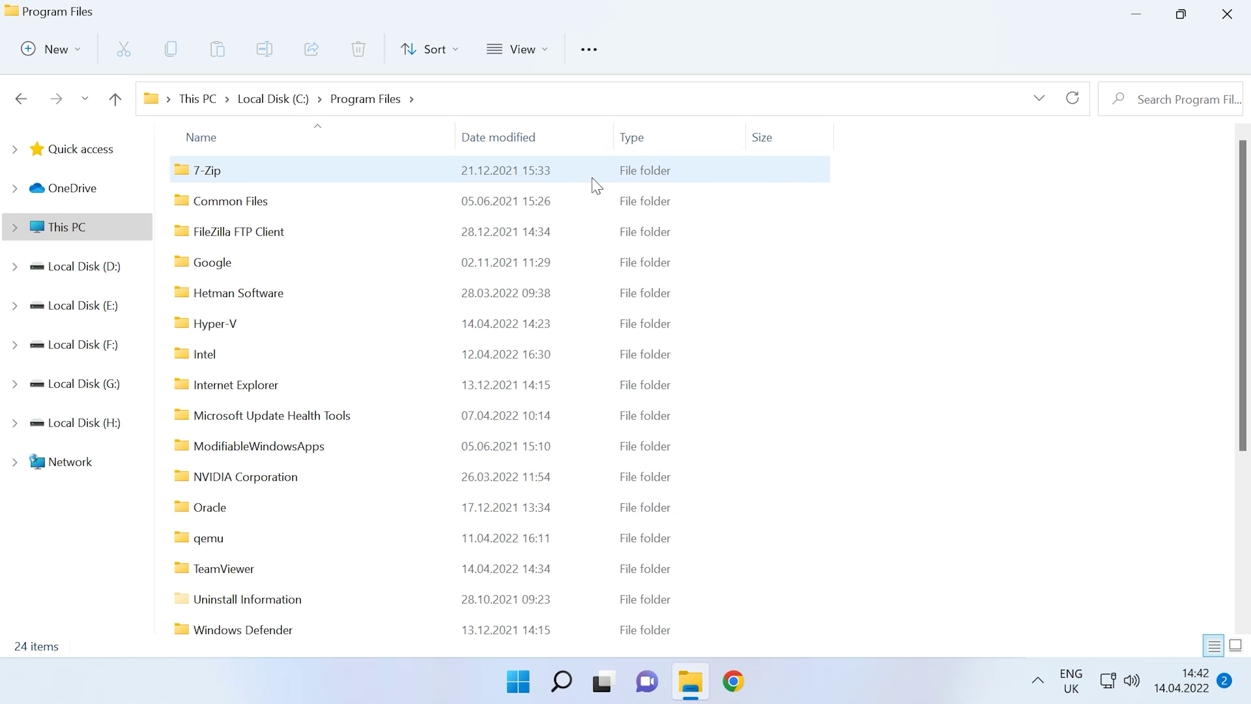
pyautogui.click(221, 541)
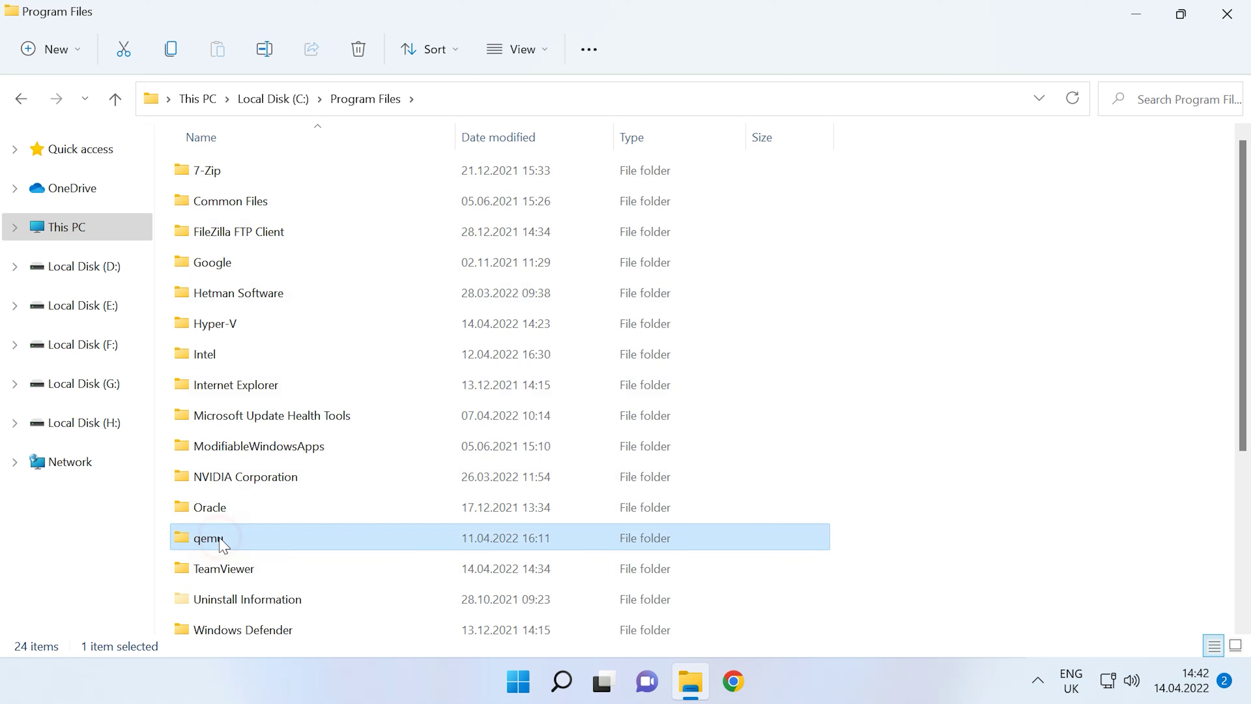
pyautogui.doubleClick(223, 540)
pyautogui.click(467, 97)
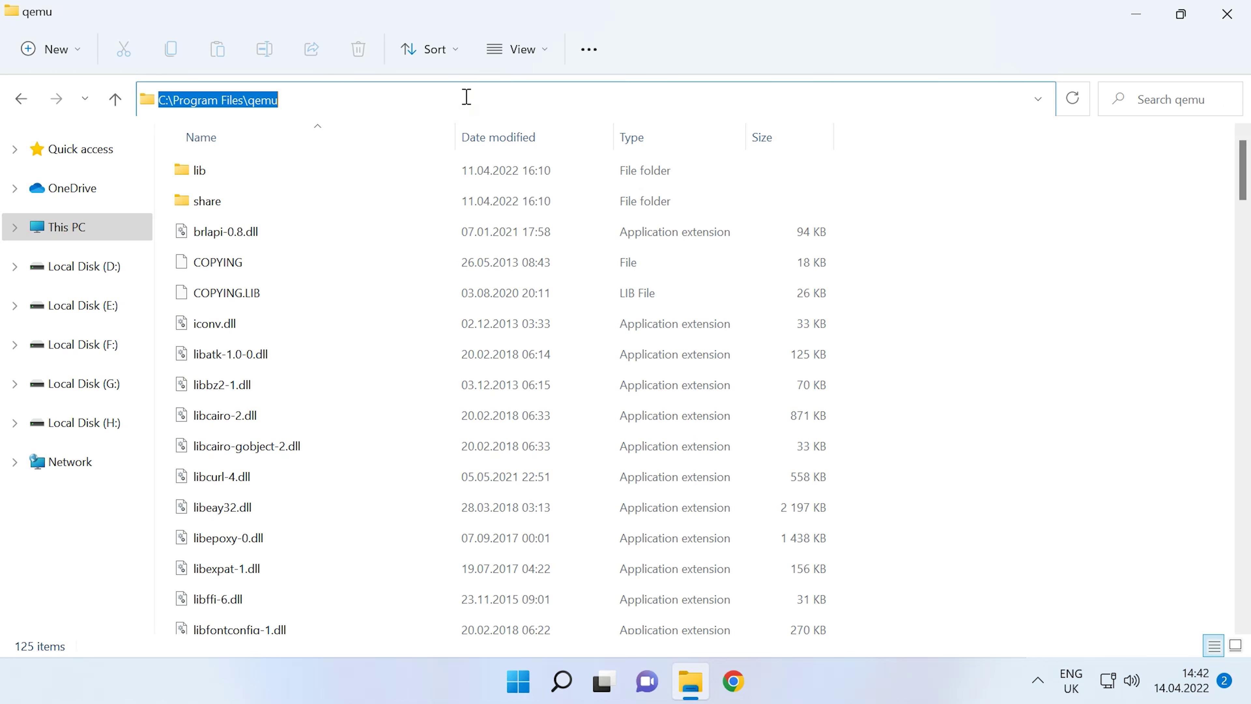
pyautogui.rightClick(218, 105)
pyautogui.click(268, 170)
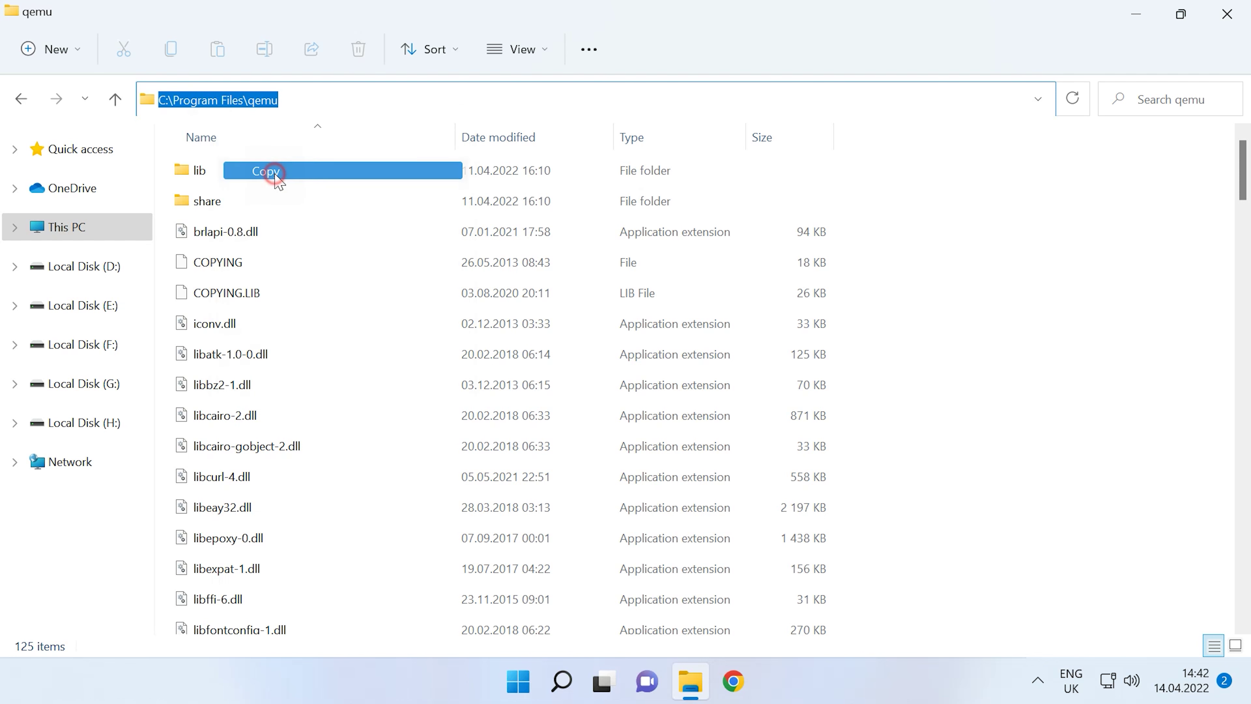
# Open the Environment Variables window through the properties of This PC and the advanced system settings
pyautogui.click(80, 237)
pyautogui.rightClick(80, 236)
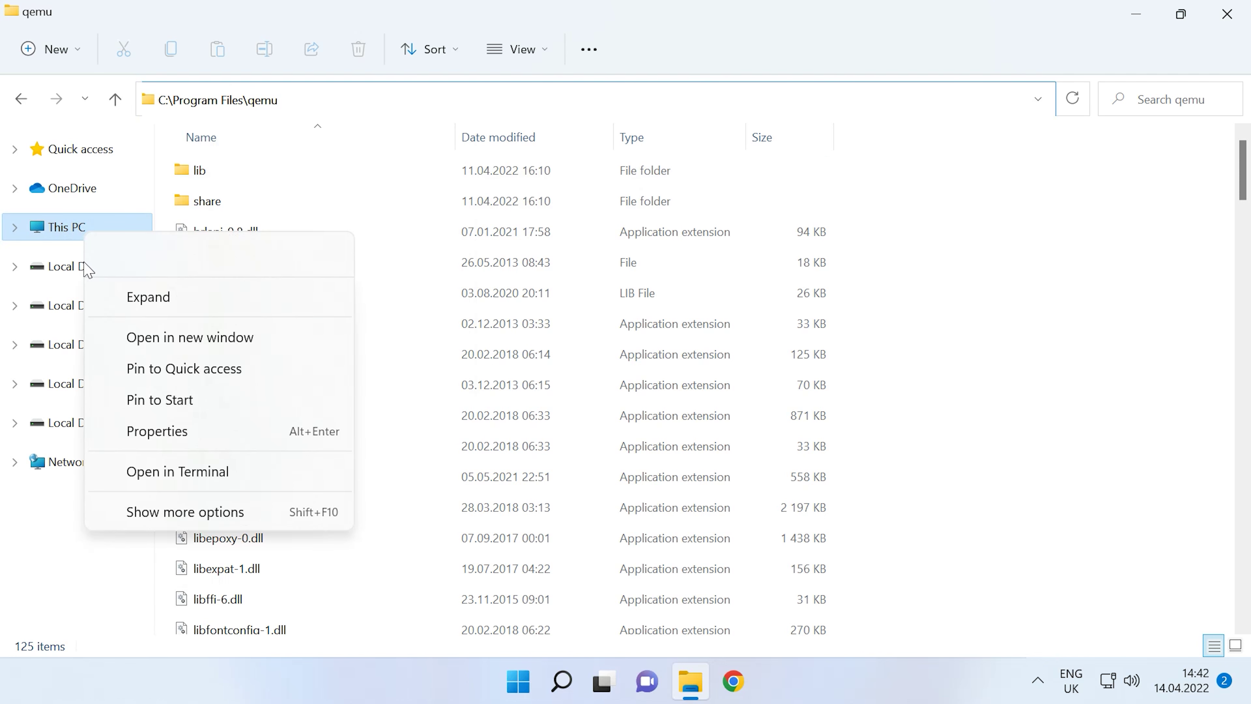
pyautogui.click(204, 431)
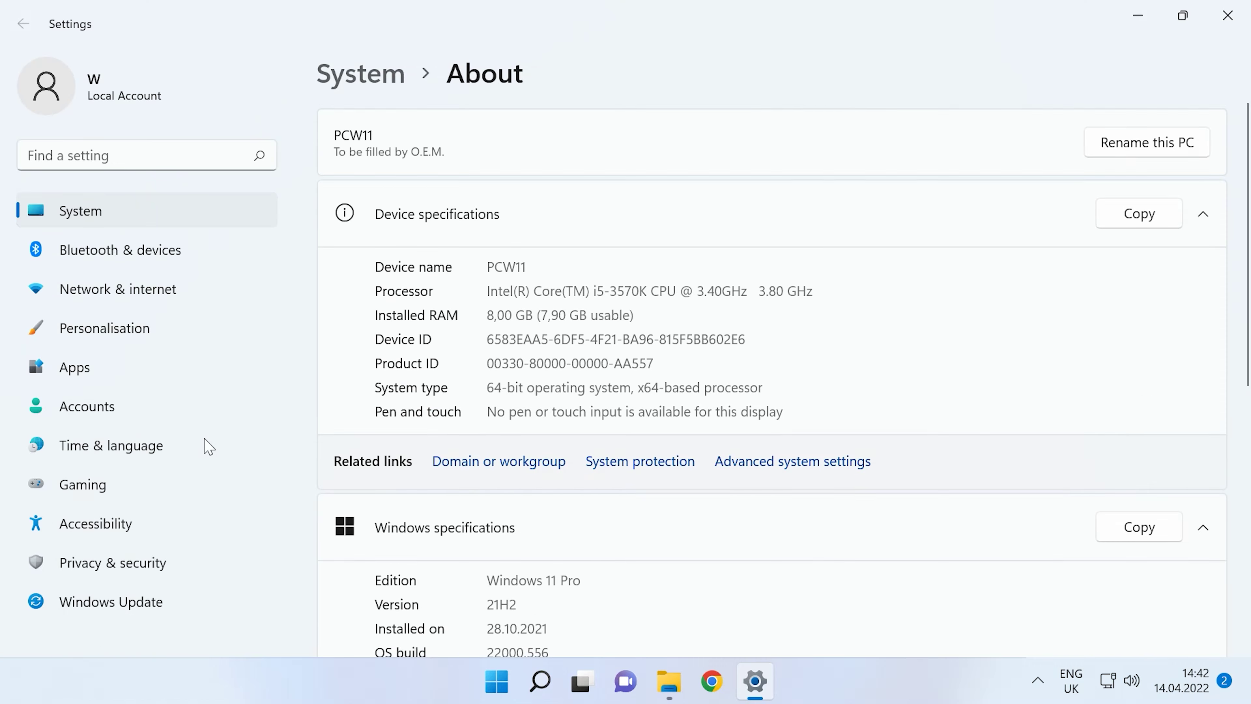
pyautogui.click(797, 470)
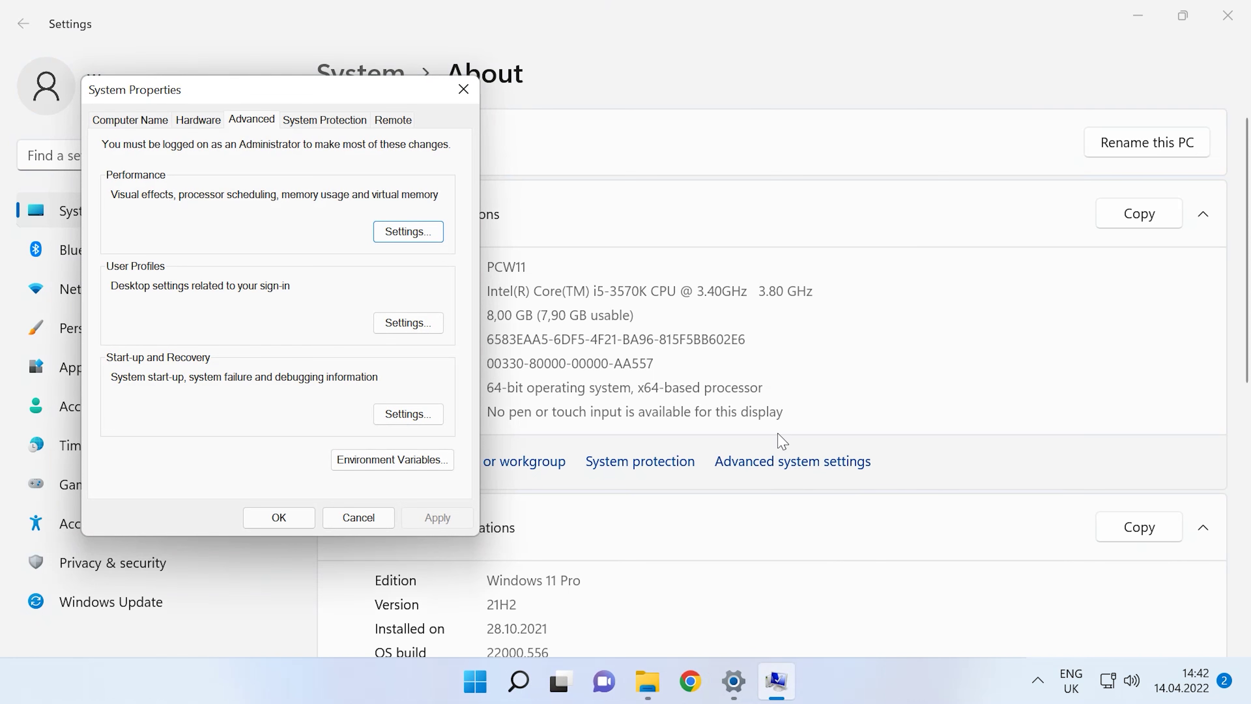
pyautogui.click(405, 465)
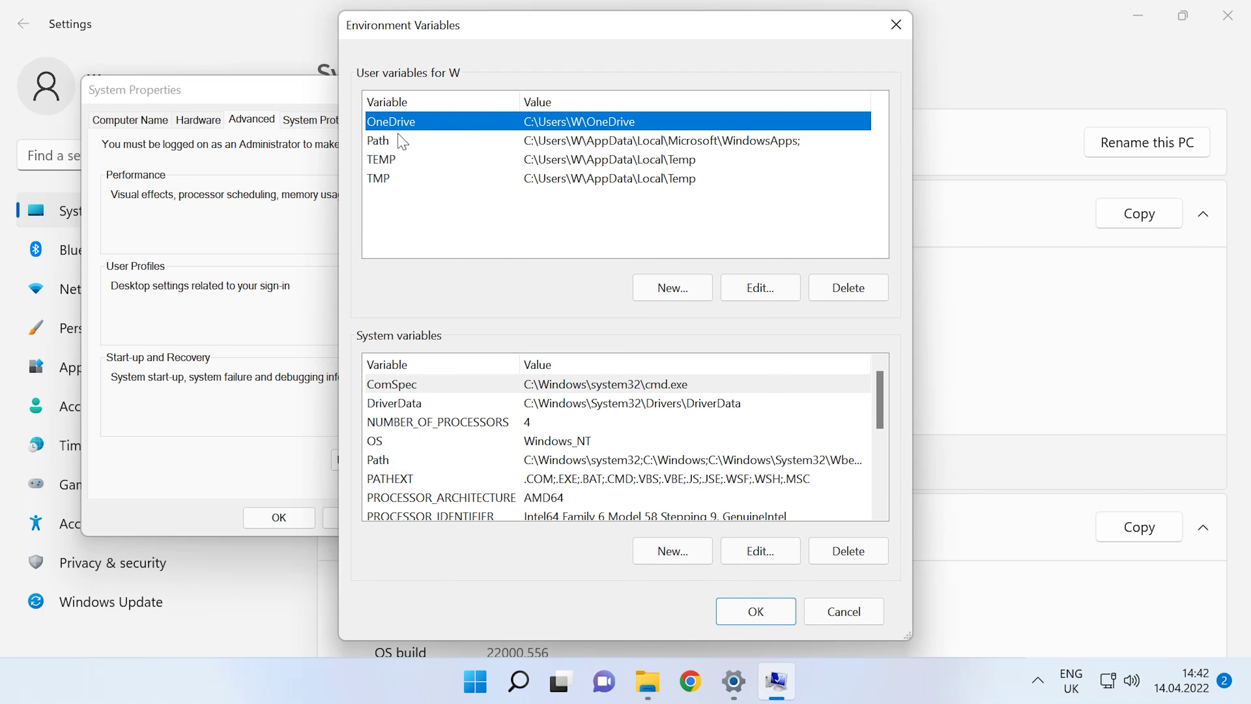
# Add C:\Program Files\qemu as a new entry in the user Path variable and save the system properties
pyautogui.doubleClick(387, 146)
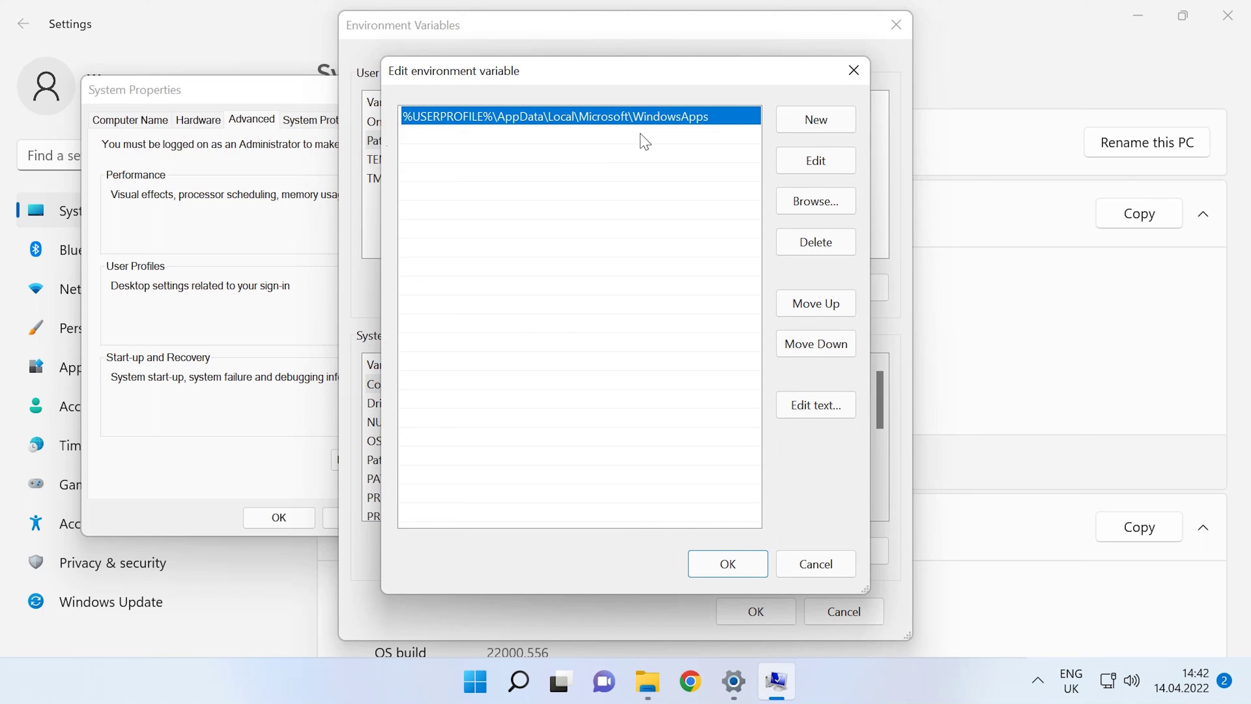
pyautogui.click(818, 128)
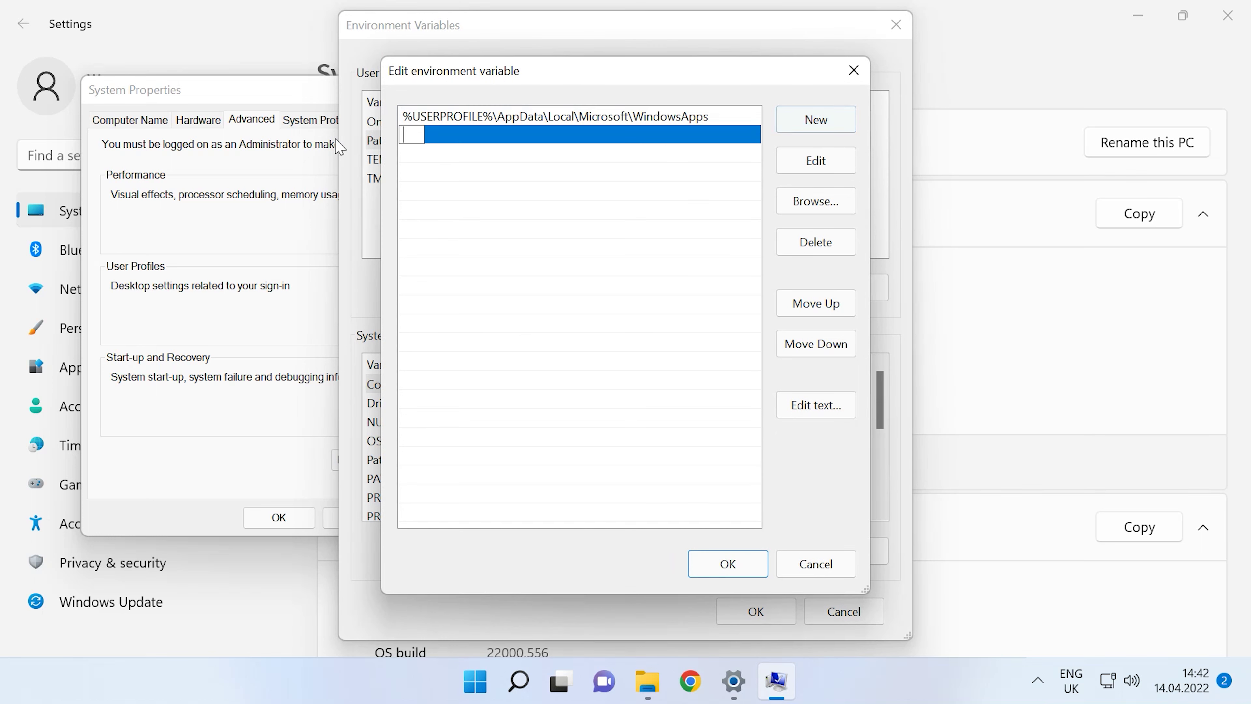
pyautogui.rightClick(410, 134)
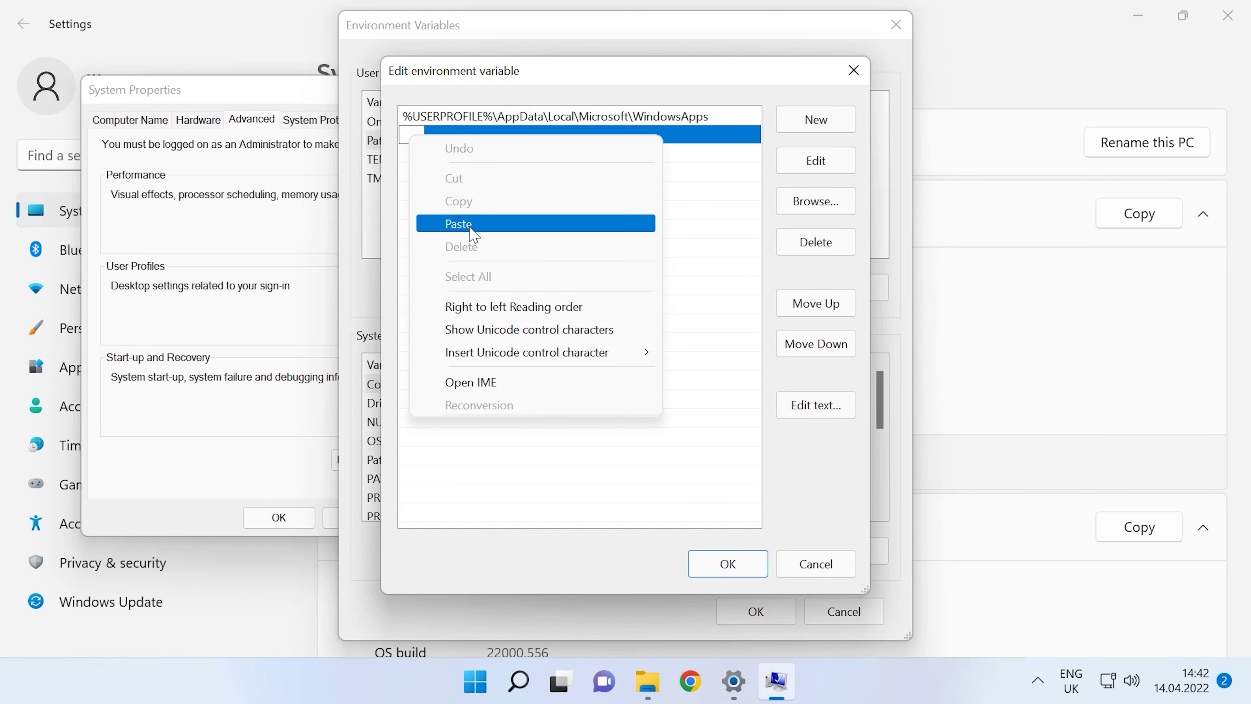
pyautogui.click(459, 224)
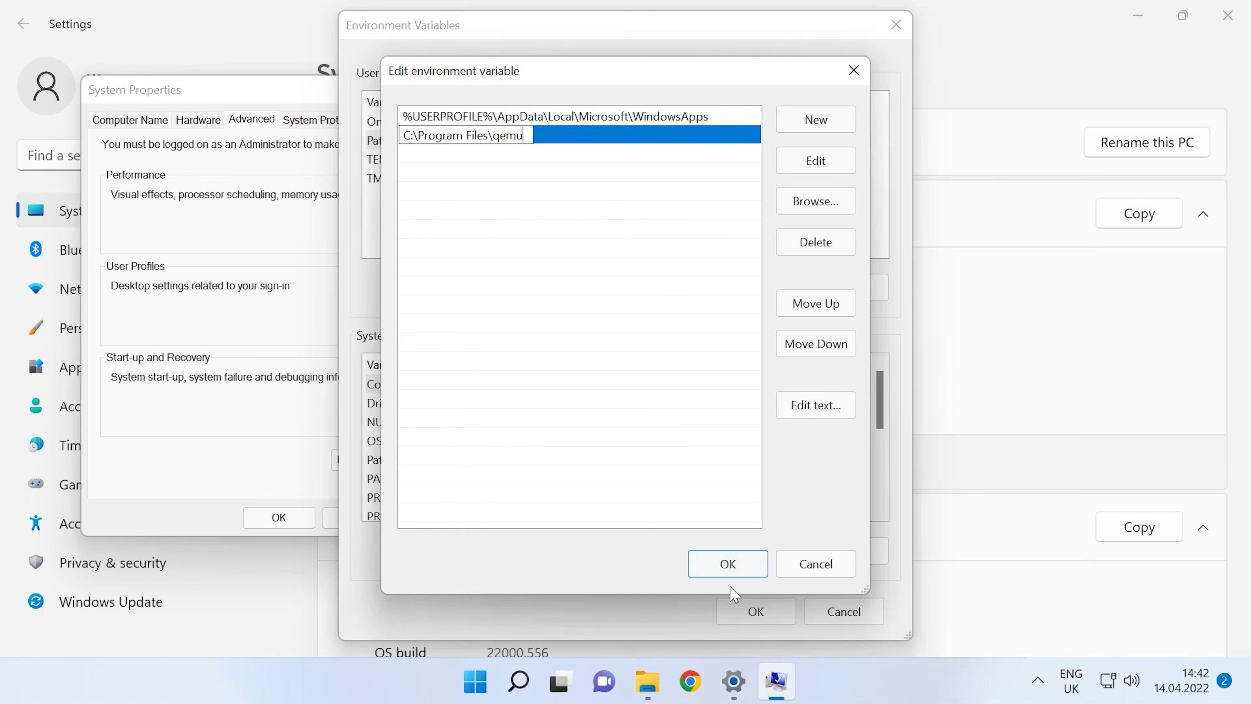
pyautogui.click(741, 574)
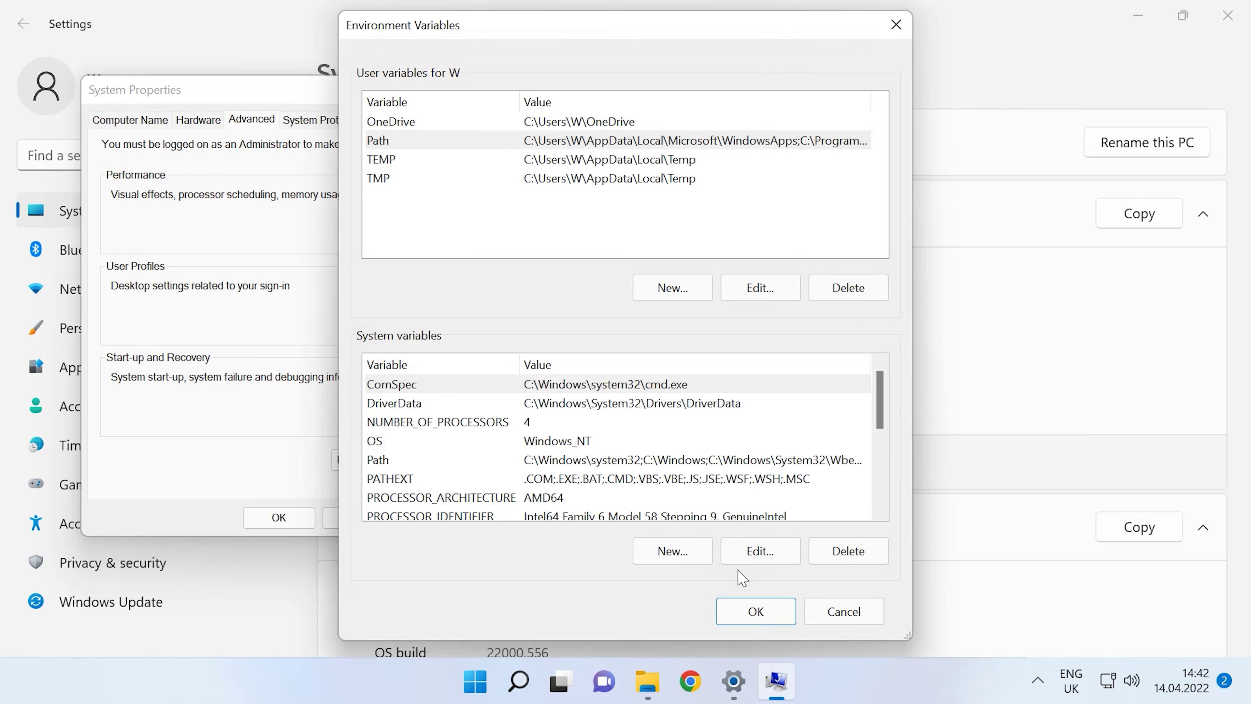
pyautogui.click(756, 614)
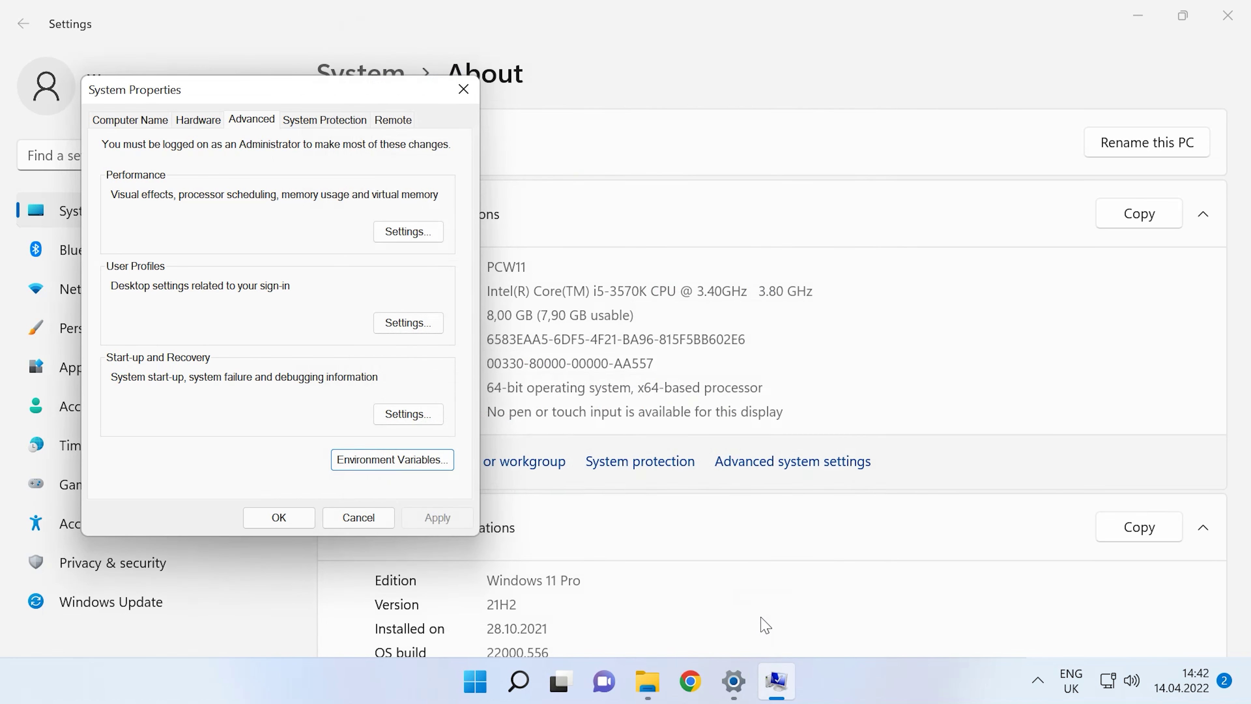
pyautogui.click(278, 517)
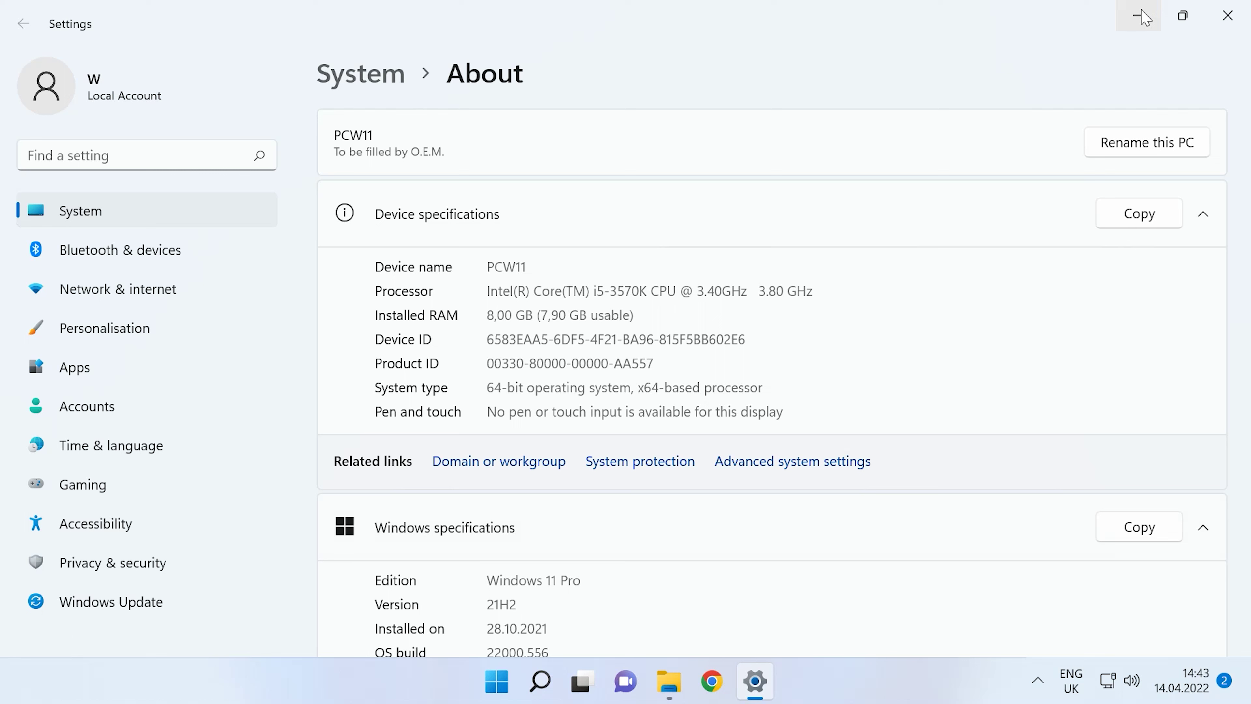
# Make sure Windows Hypervisor Platform is enabled in the Windows features and confirm the selection
pyautogui.click(540, 683)
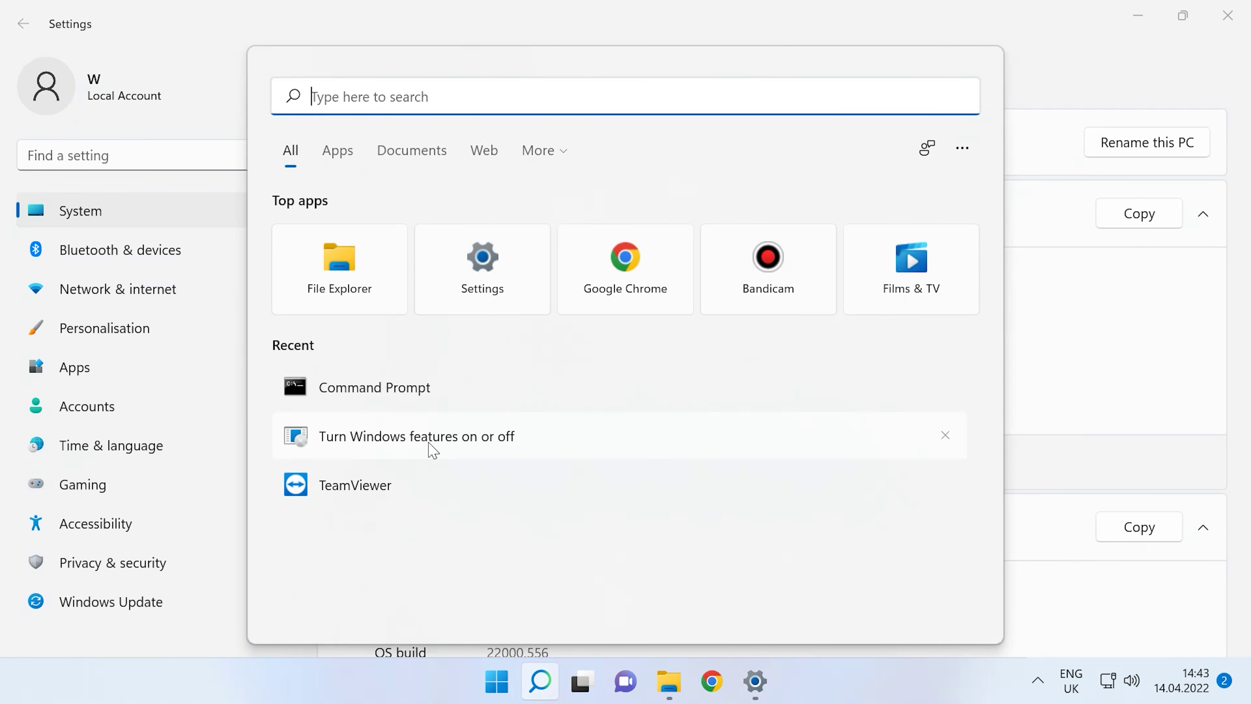
pyautogui.click(432, 450)
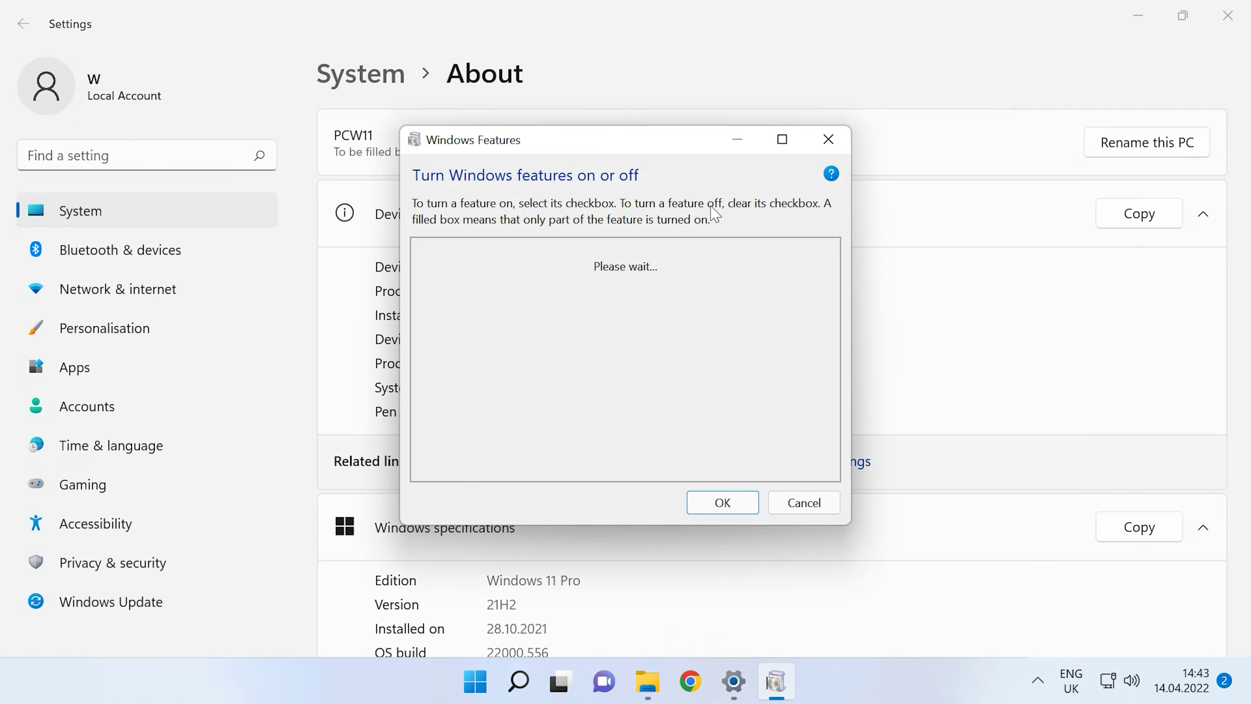
pyautogui.click(782, 139)
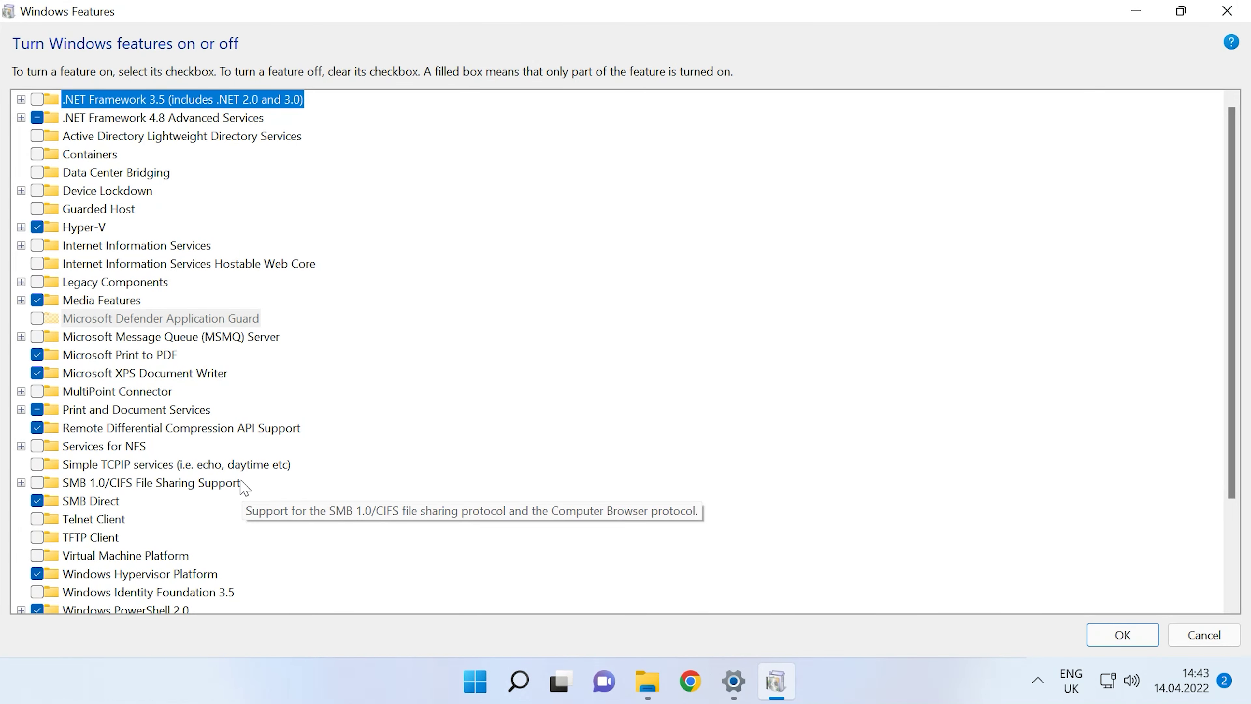
pyautogui.scroll(-3, 245, 488)
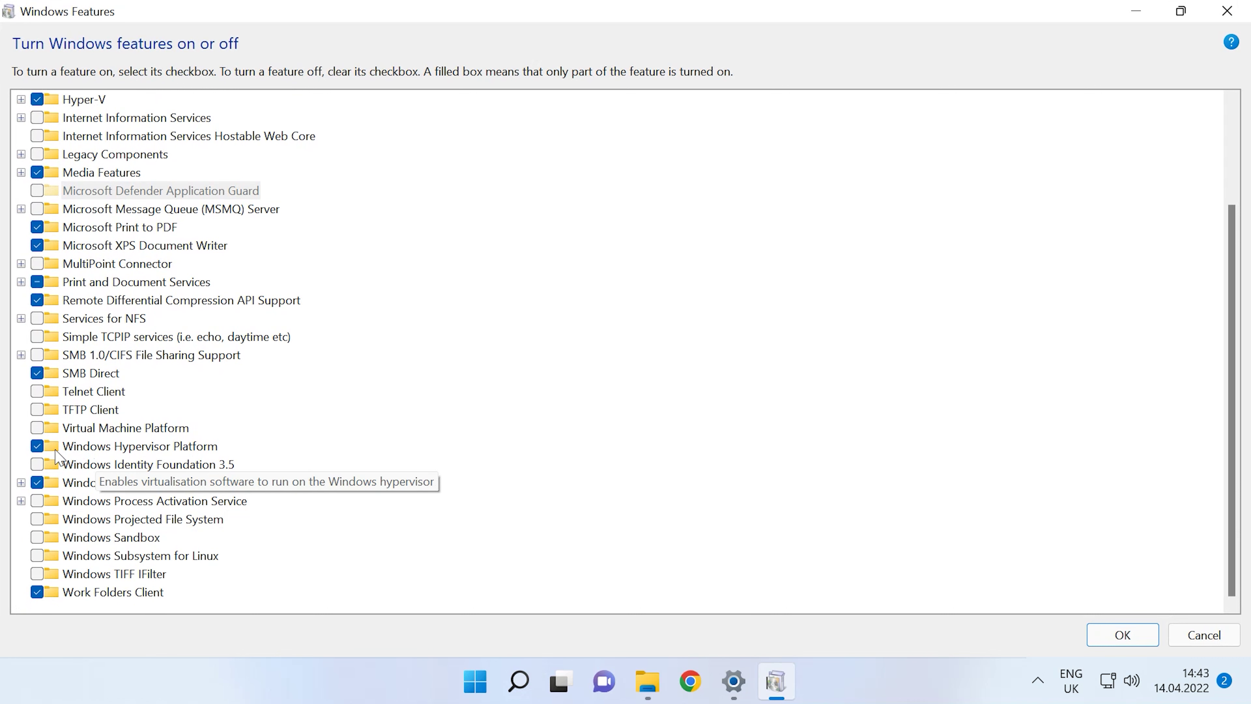
pyautogui.click(37, 446)
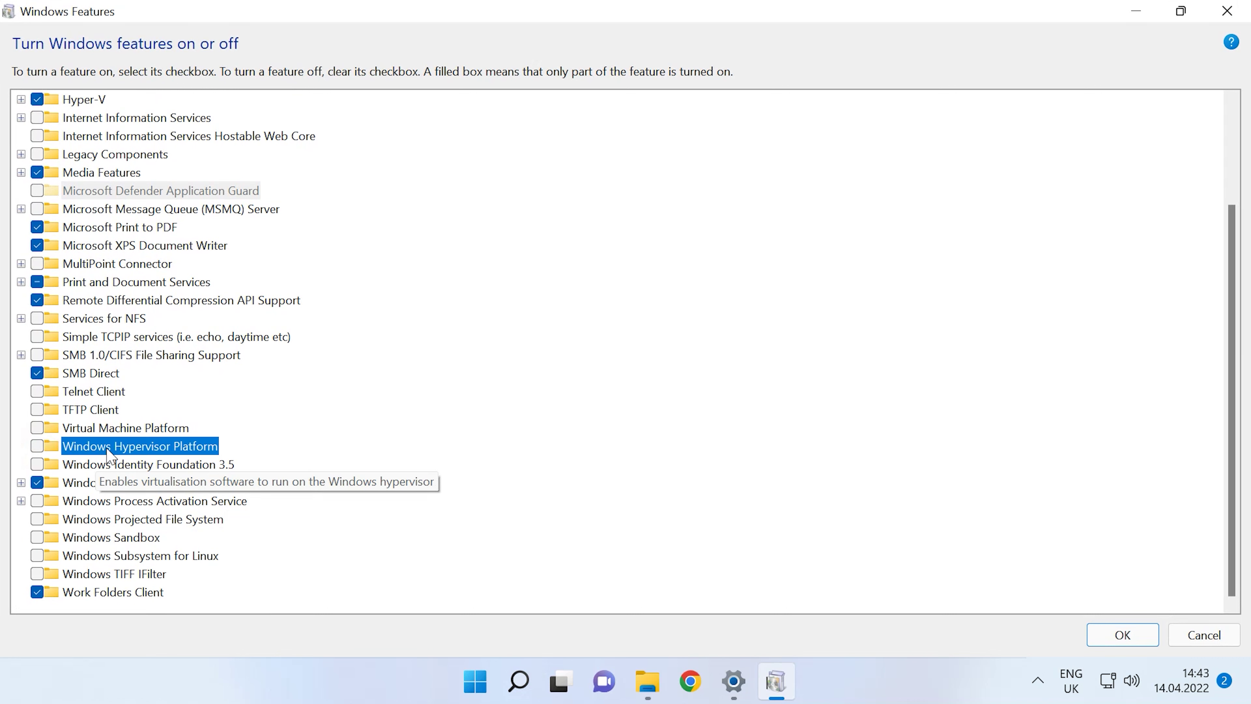
pyautogui.click(37, 446)
pyautogui.click(1142, 640)
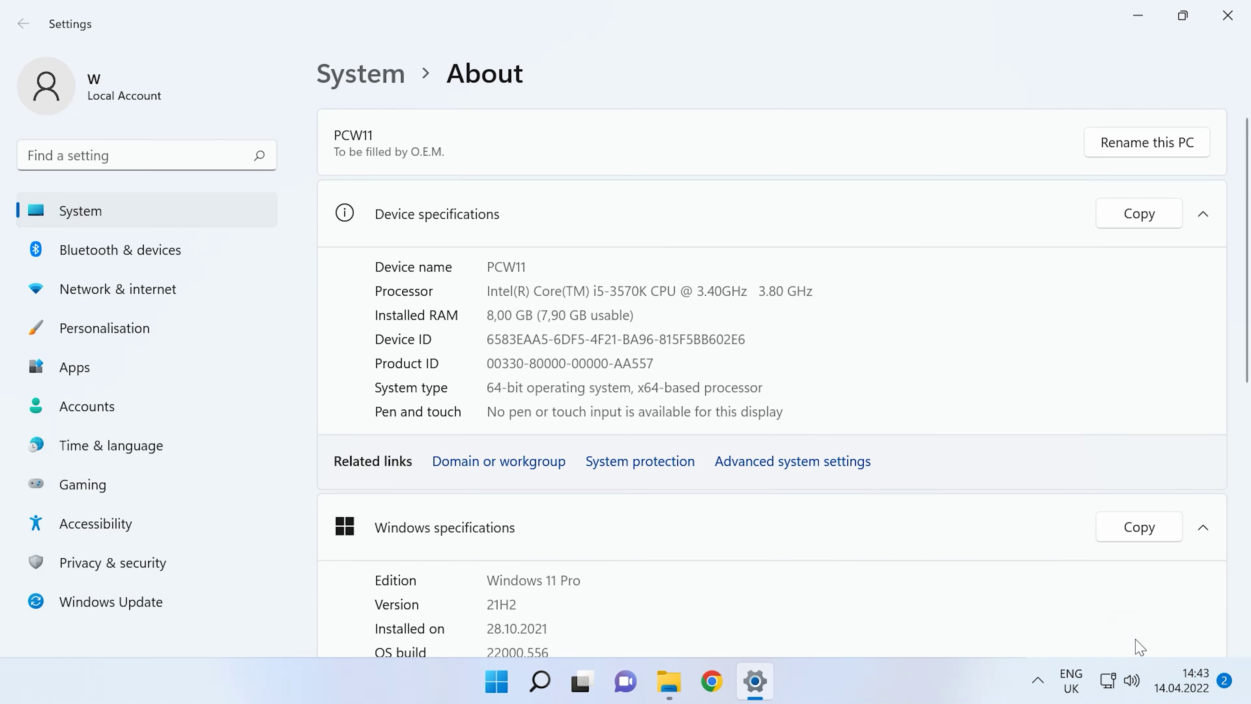
# Open Command Prompt as administrator and maximize its window
pyautogui.click(540, 688)
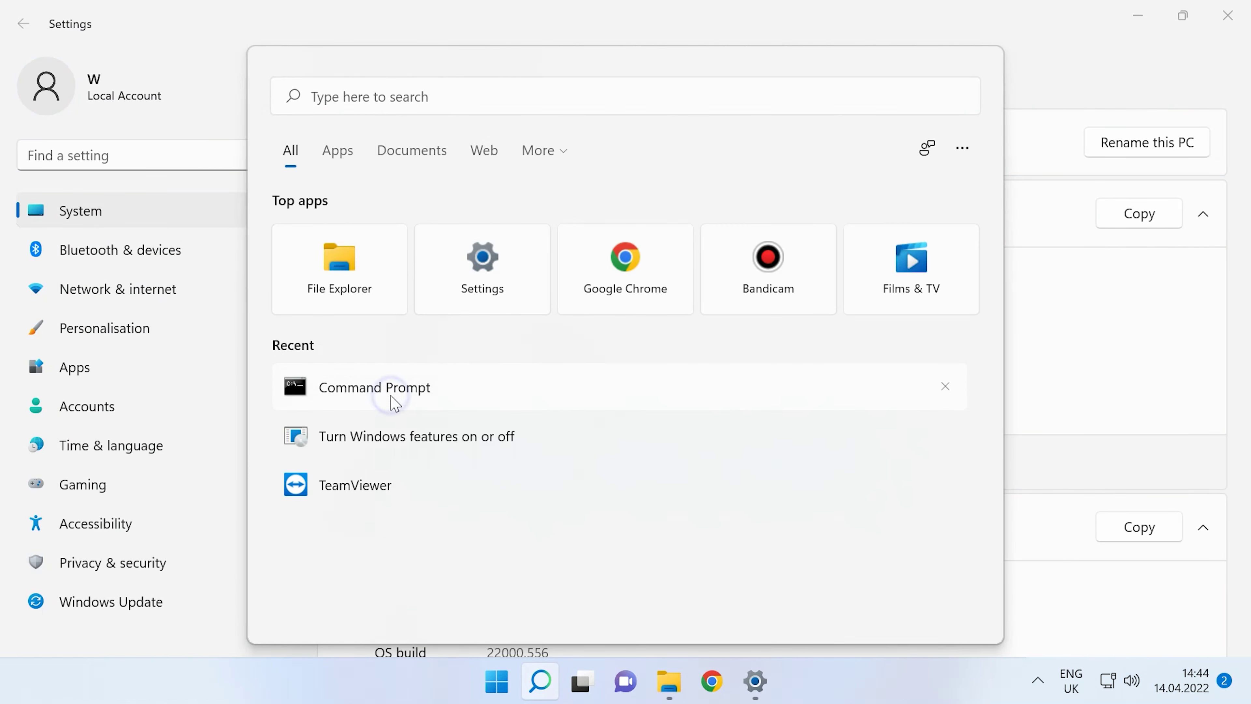
pyautogui.rightClick(392, 398)
pyautogui.click(470, 425)
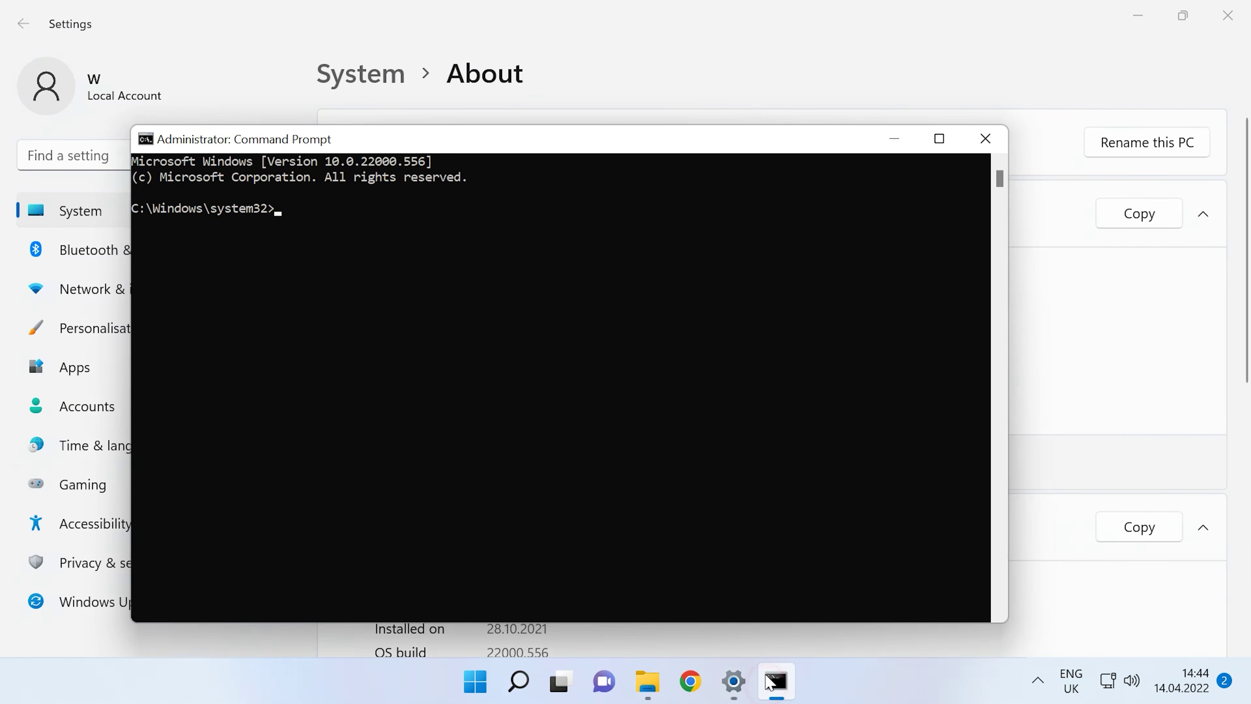
pyautogui.click(930, 140)
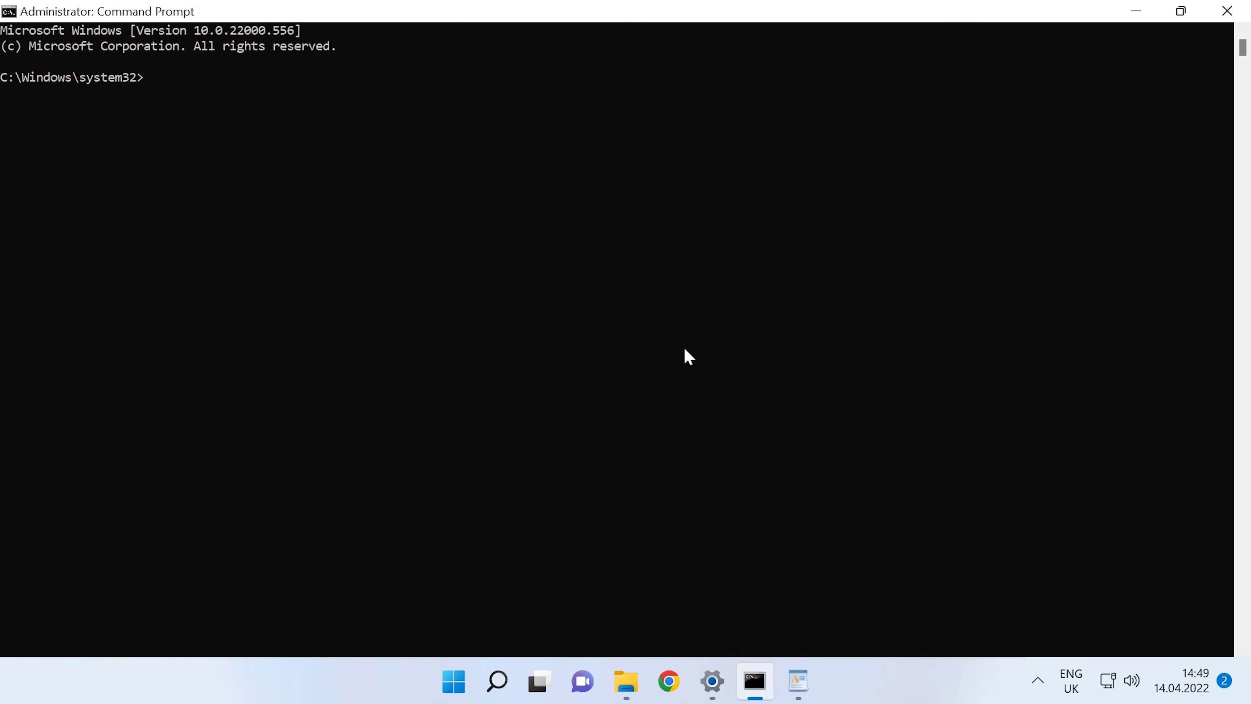
# Change to the c:\qemu folder and create a 15G qcow2 disk image named ubuntu.qcow2 with qemu-img
pyautogui.write('cd c:\\qemu')
pyautogui.press('Return')
pyautogui.write('qemu')
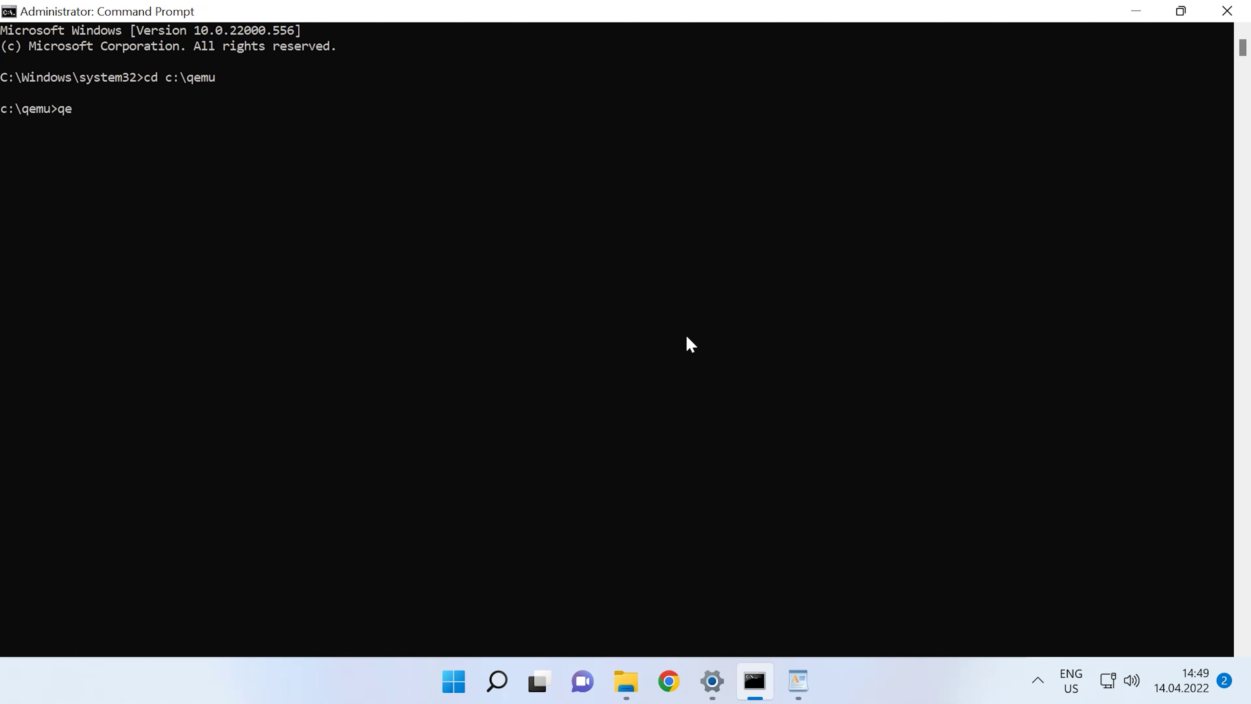
pyautogui.write('-im')
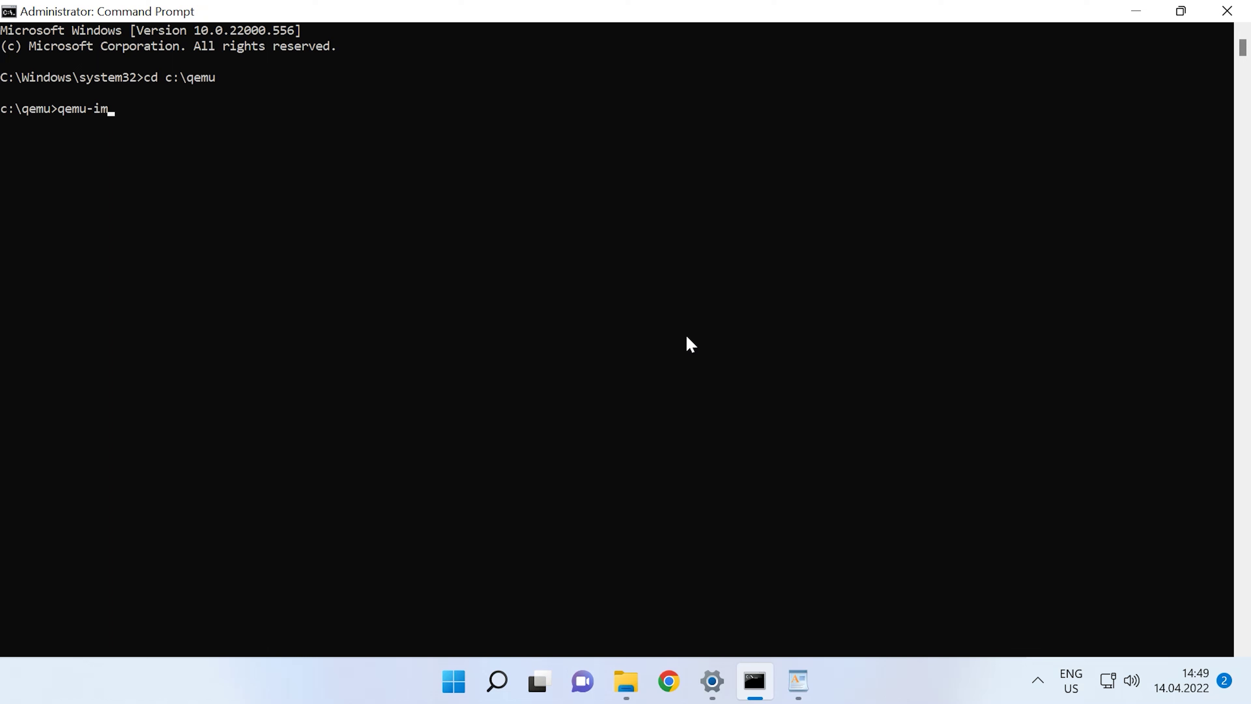
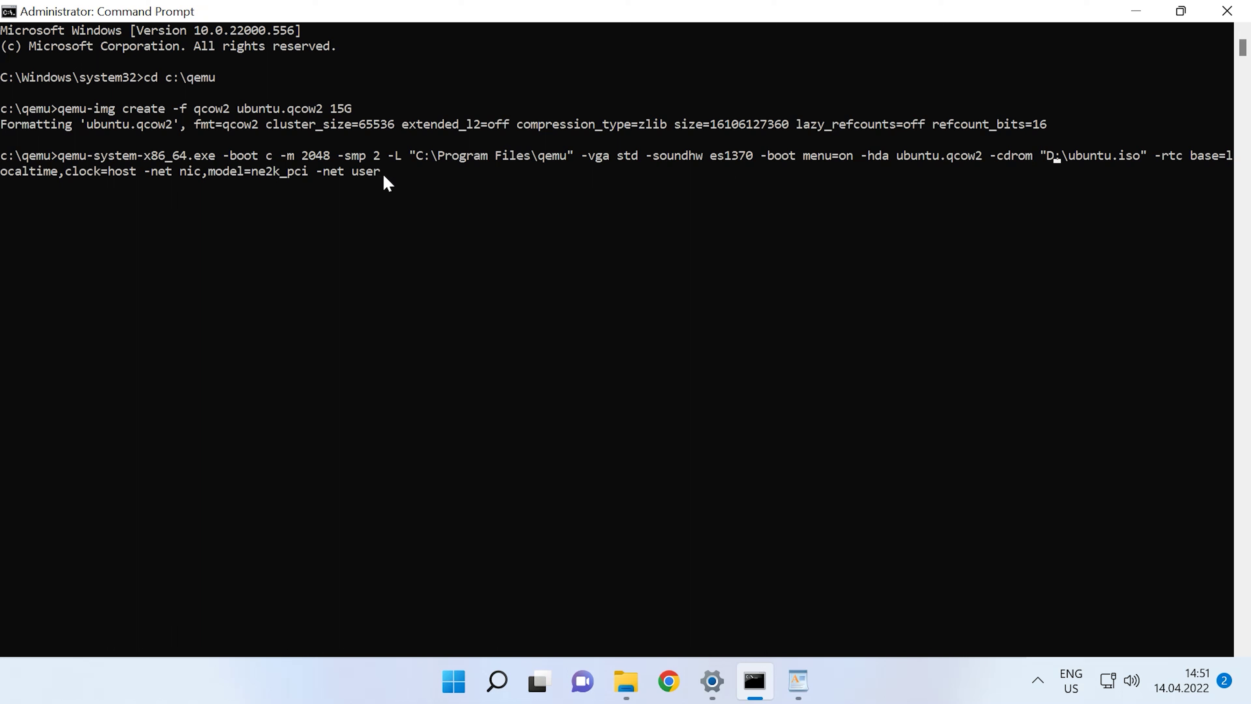
# Start the qemu-system-x86_64.exe machine with 2048 MB memory, 2 CPUs, ubuntu.qcow2 as hard disk and D:\ubuntu.iso as CD-ROM, and maximize its window
pyautogui.press('Return')
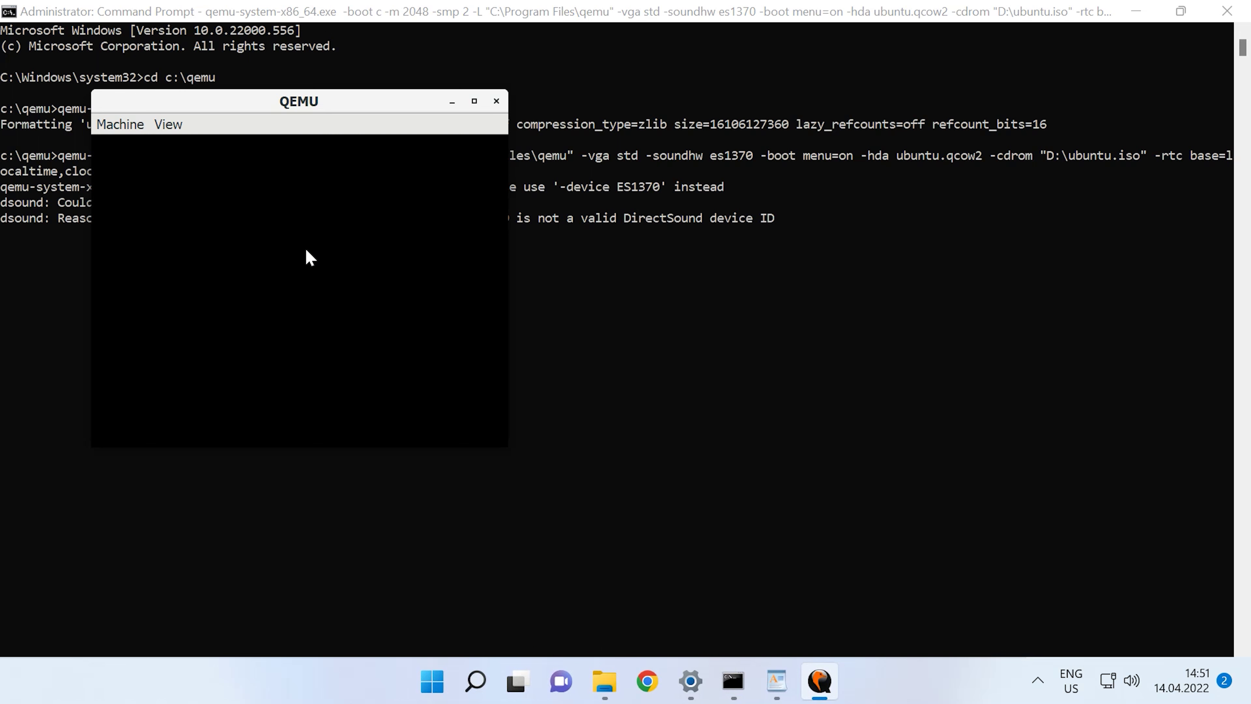
pyautogui.click(475, 101)
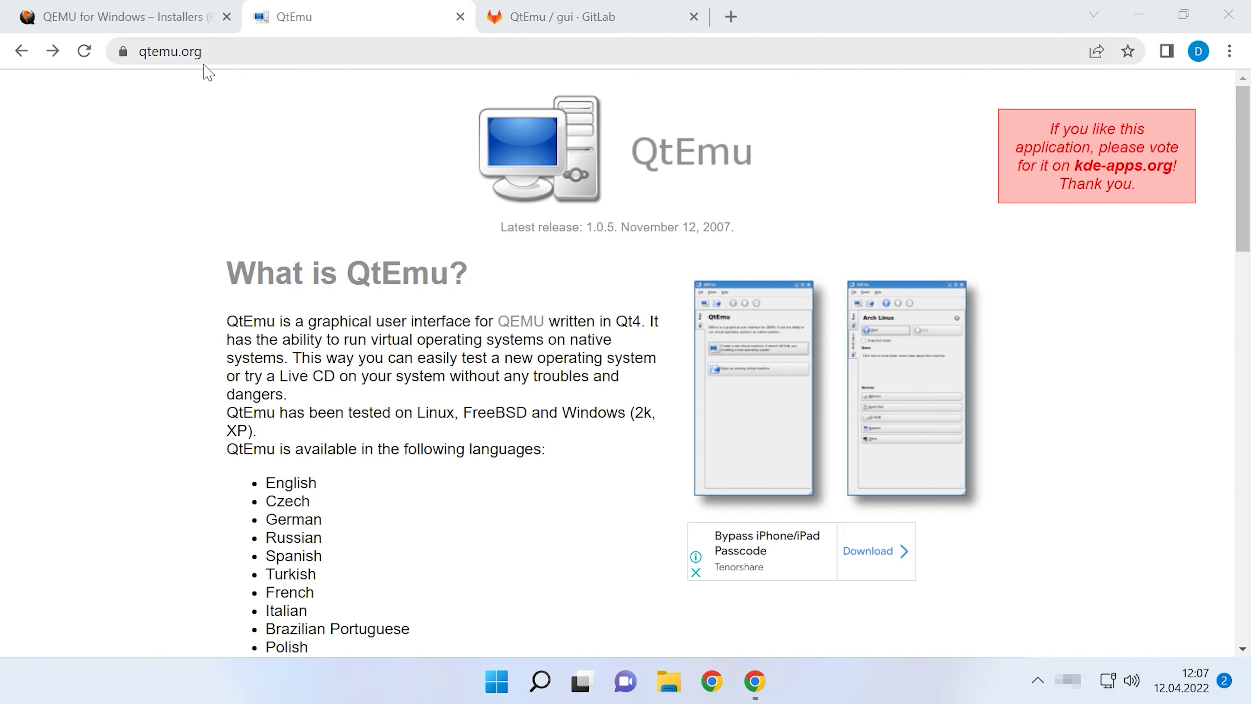
# Open the maintained GitLab fork linked on the QtEmu website and download the QtEmu installer for Windows x86_64
pyautogui.scroll(-8, 665, 354)
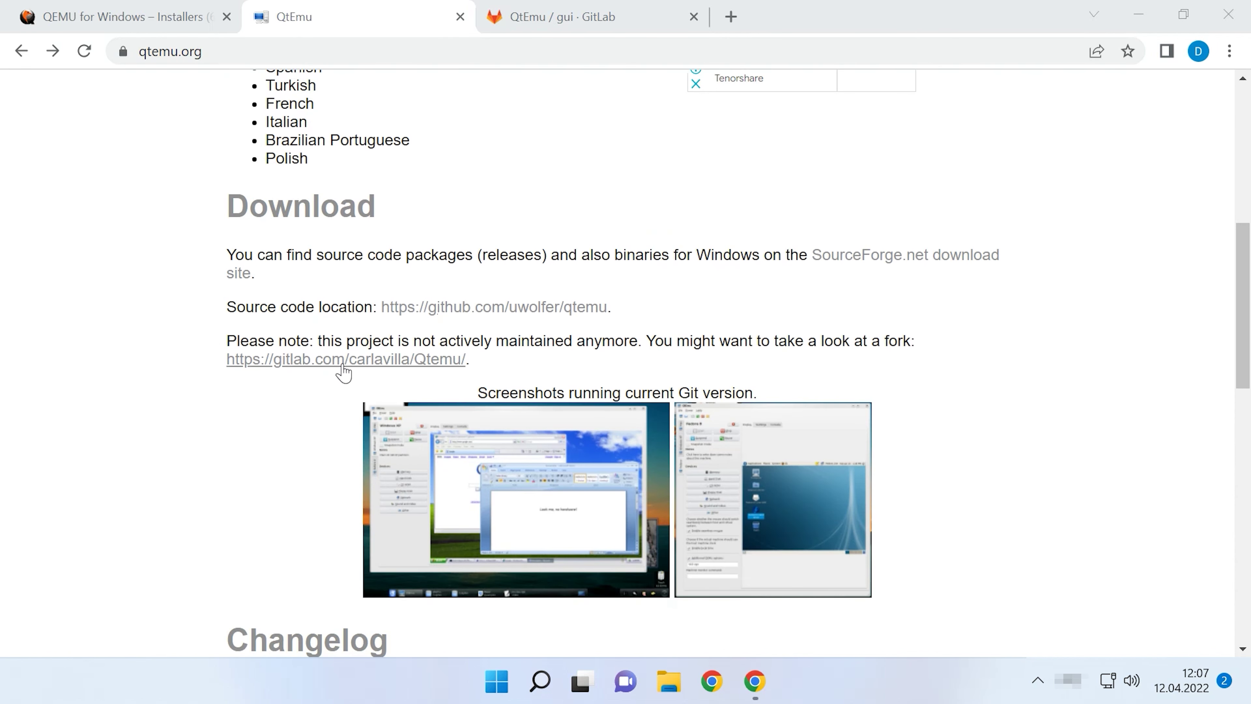
pyautogui.click(357, 359)
pyautogui.scroll(-20, 387, 421)
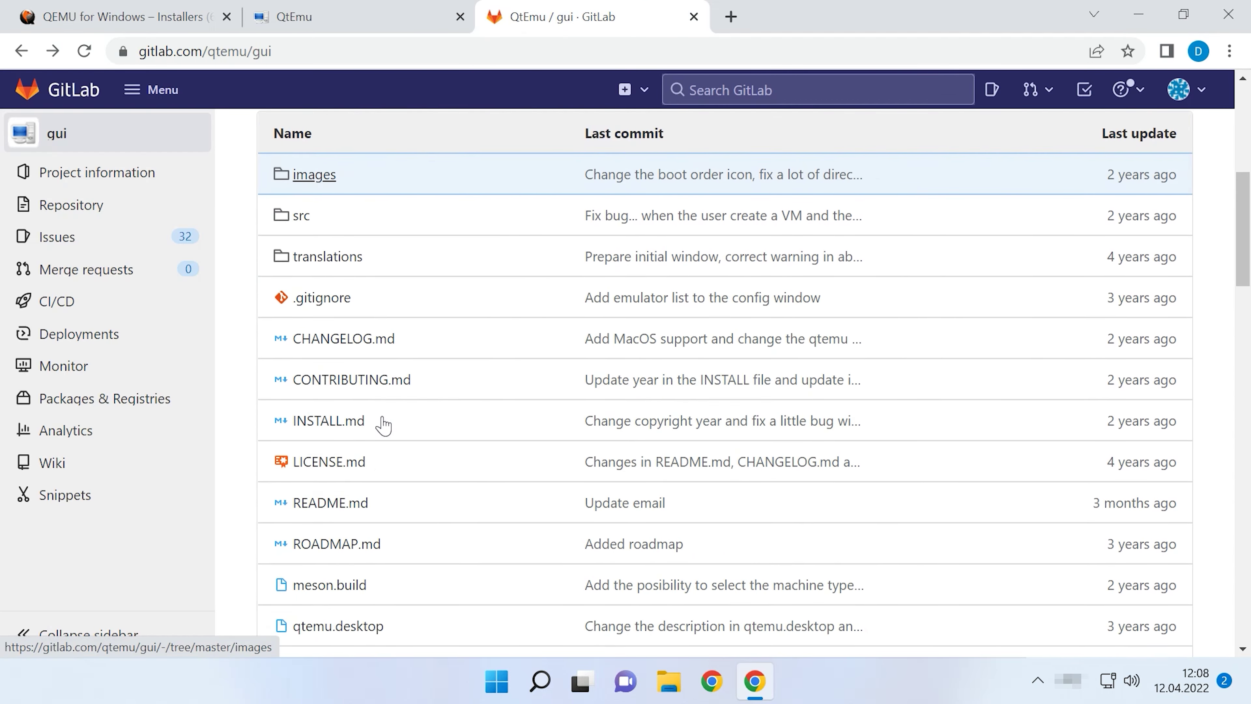
pyautogui.scroll(-6, 385, 422)
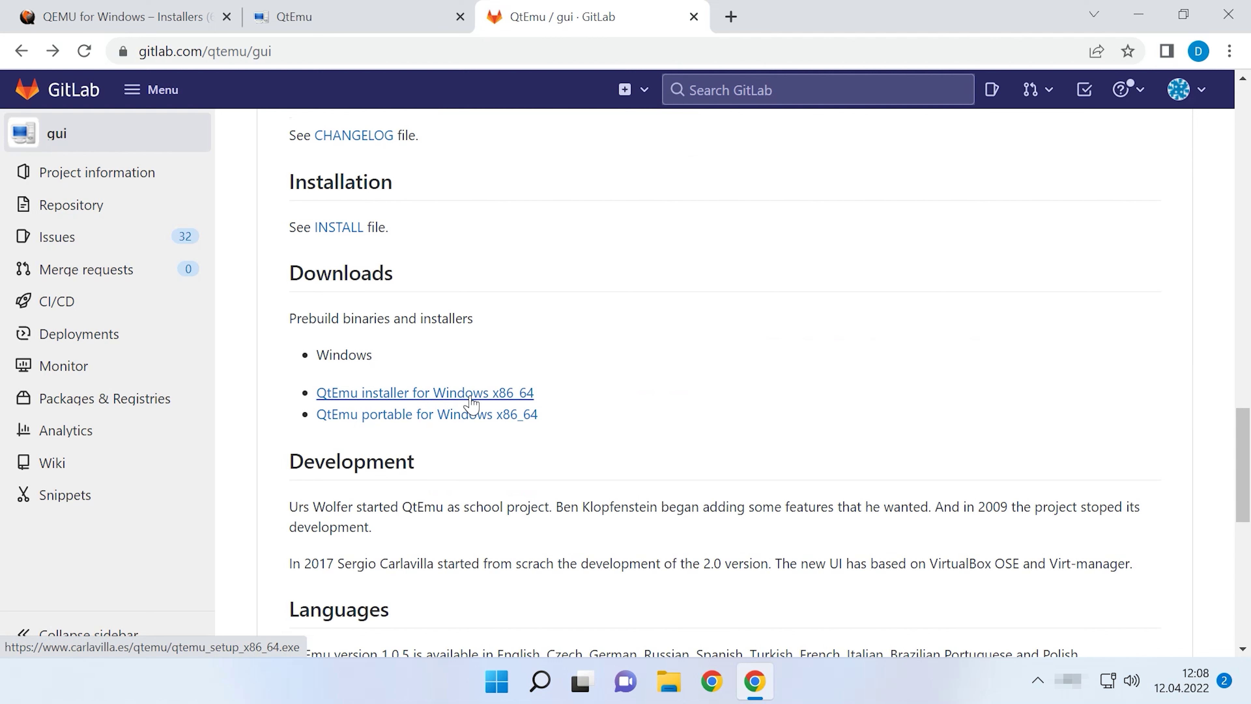
pyautogui.click(458, 400)
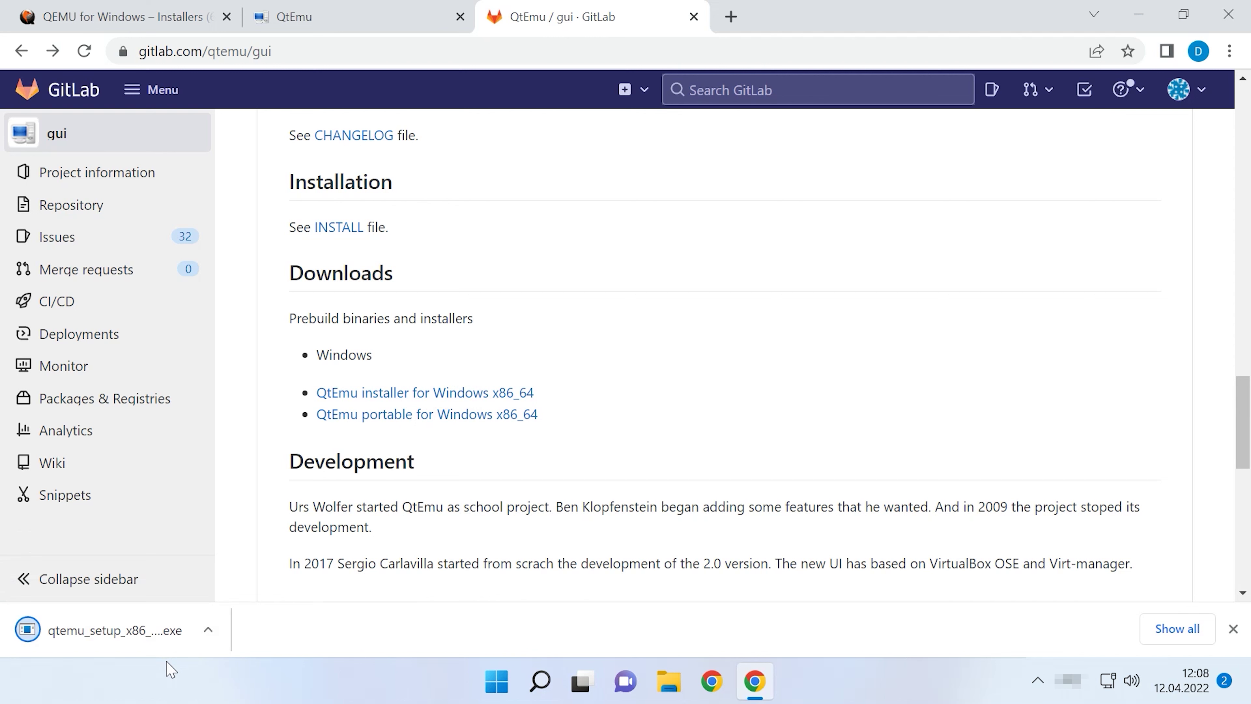
# Run the downloaded QtEmu setup, install the QtEmu component to C:\QtEmu with the license accepted, and finish the wizard
pyautogui.click(106, 632)
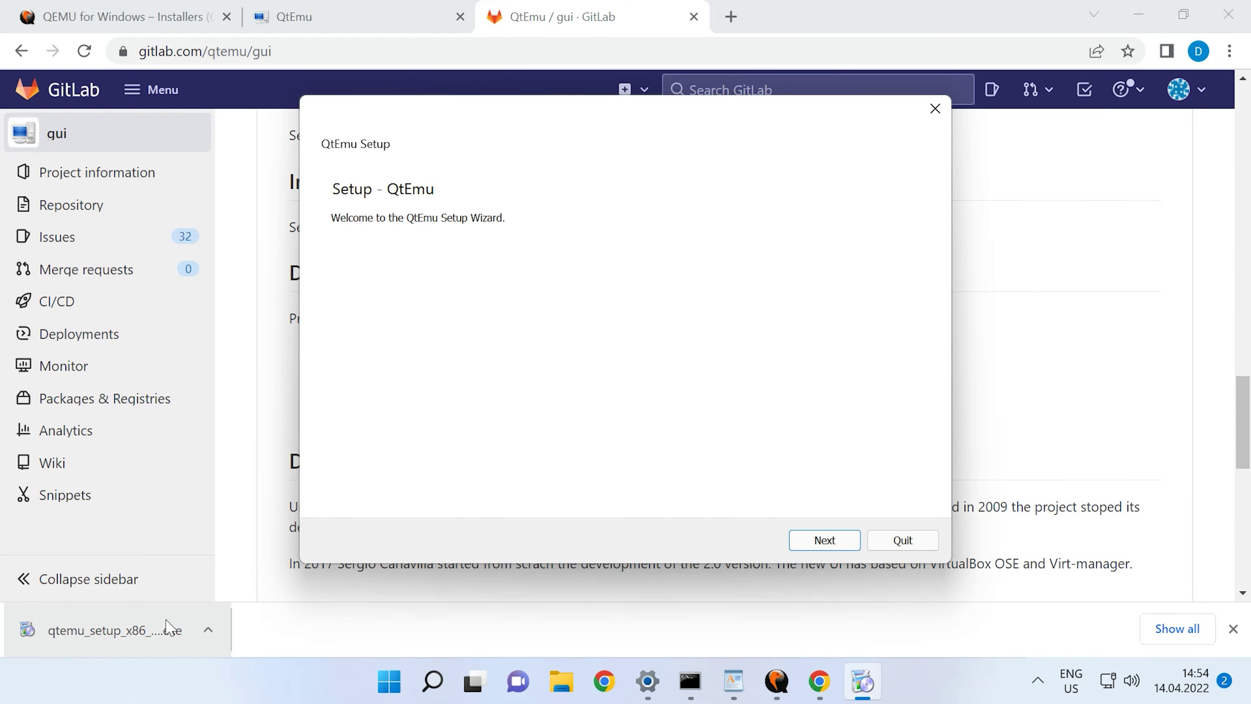
pyautogui.click(824, 539)
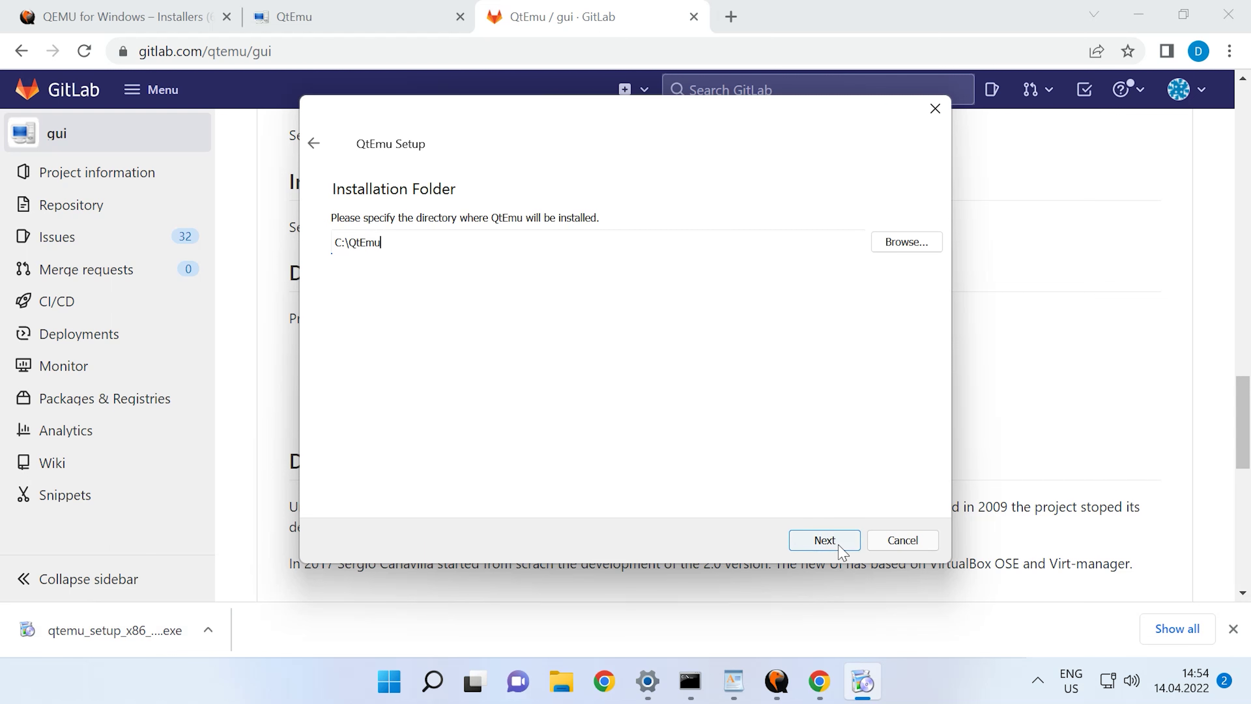
pyautogui.click(837, 541)
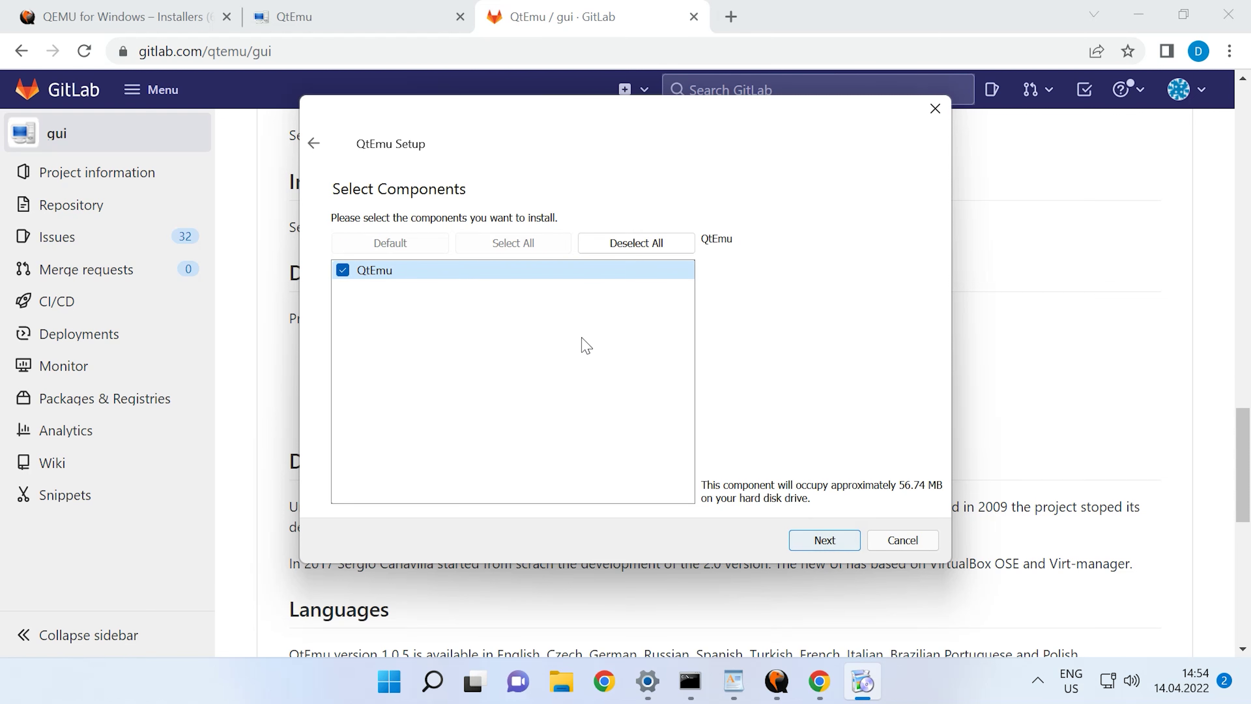
pyautogui.click(828, 542)
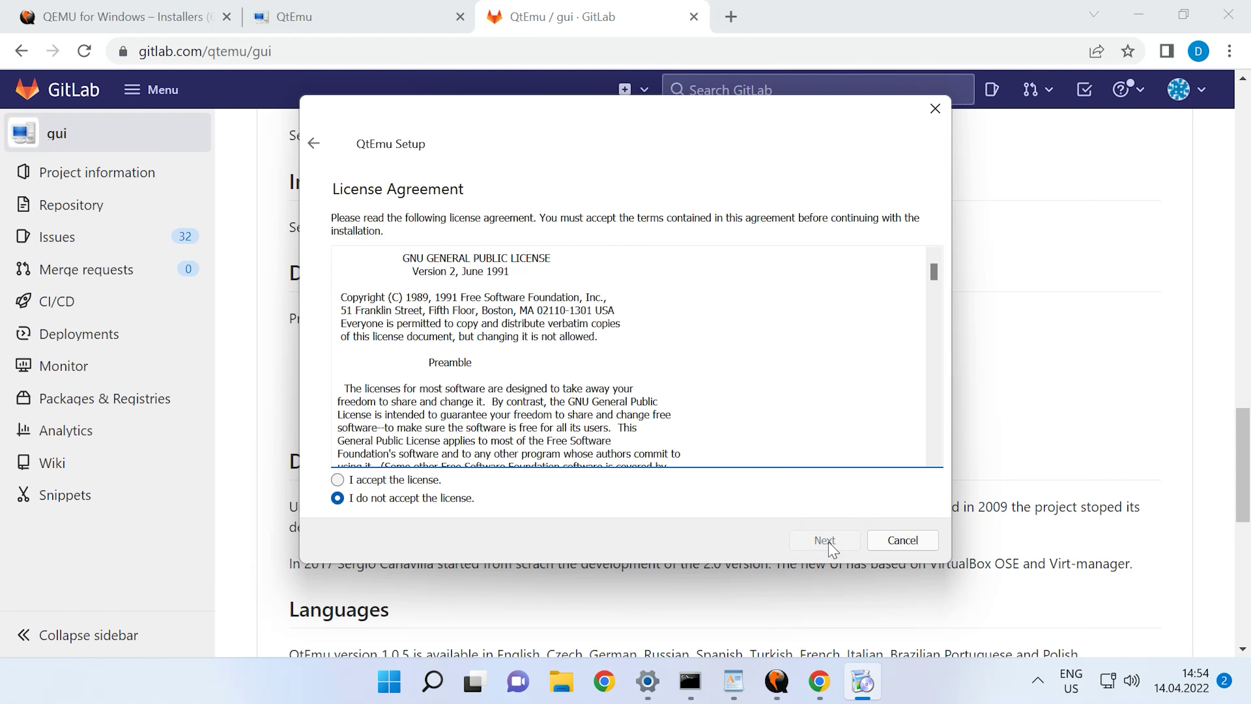
pyautogui.click(356, 480)
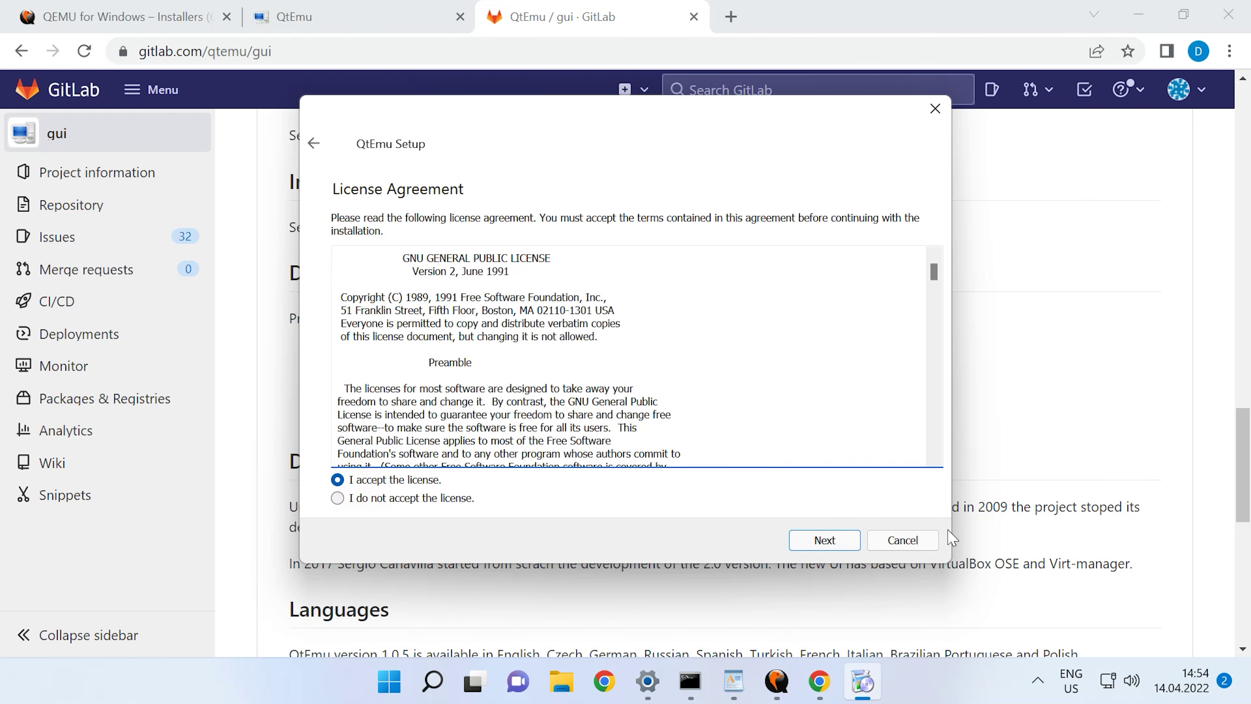
pyautogui.click(841, 551)
pyautogui.click(837, 547)
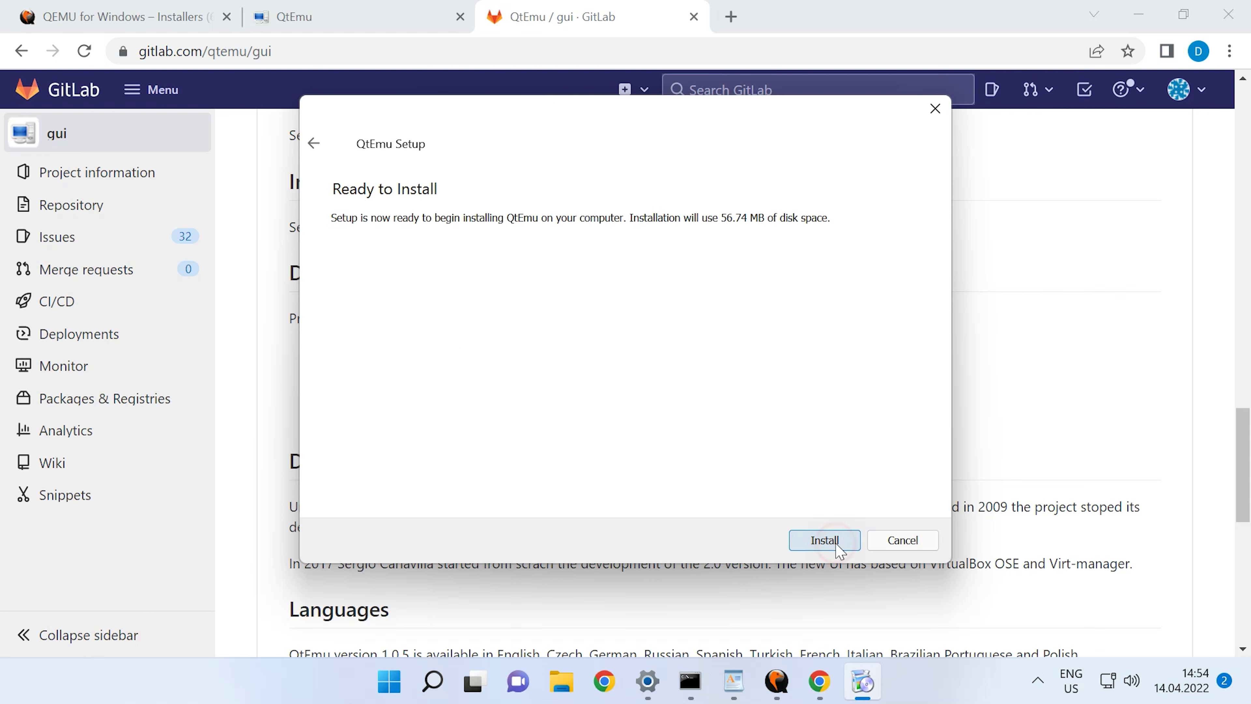
pyautogui.click(839, 541)
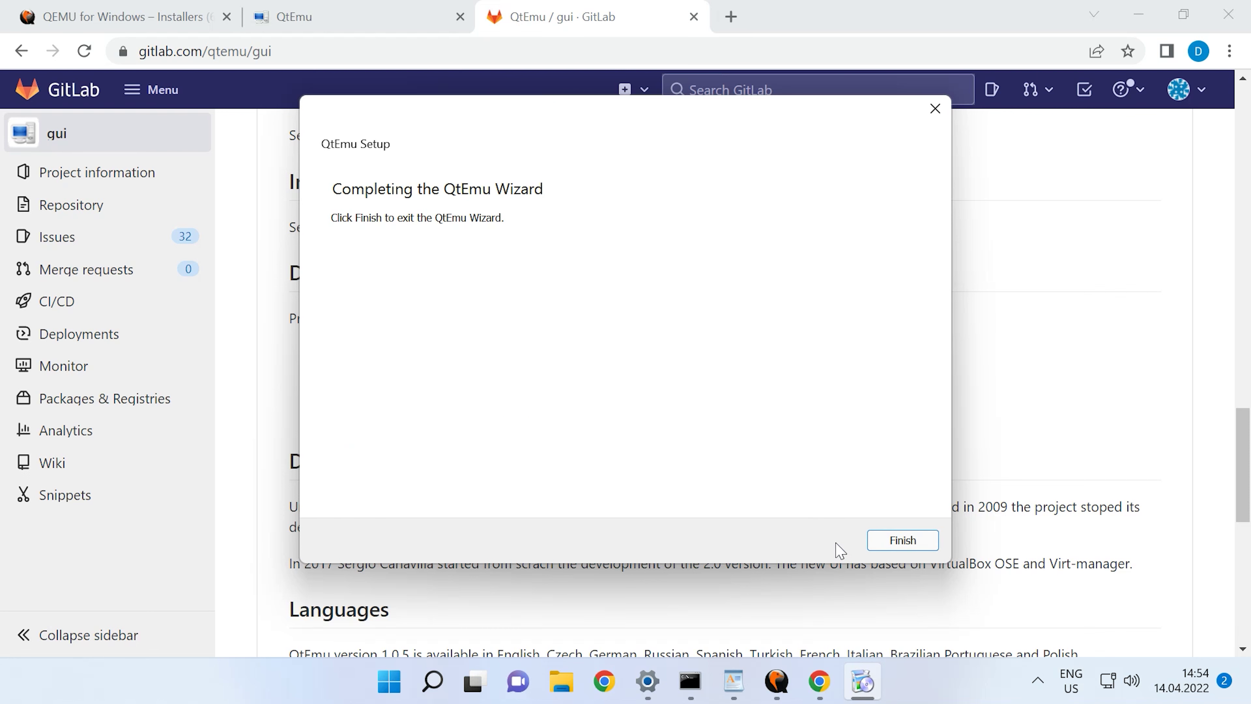
pyautogui.click(907, 546)
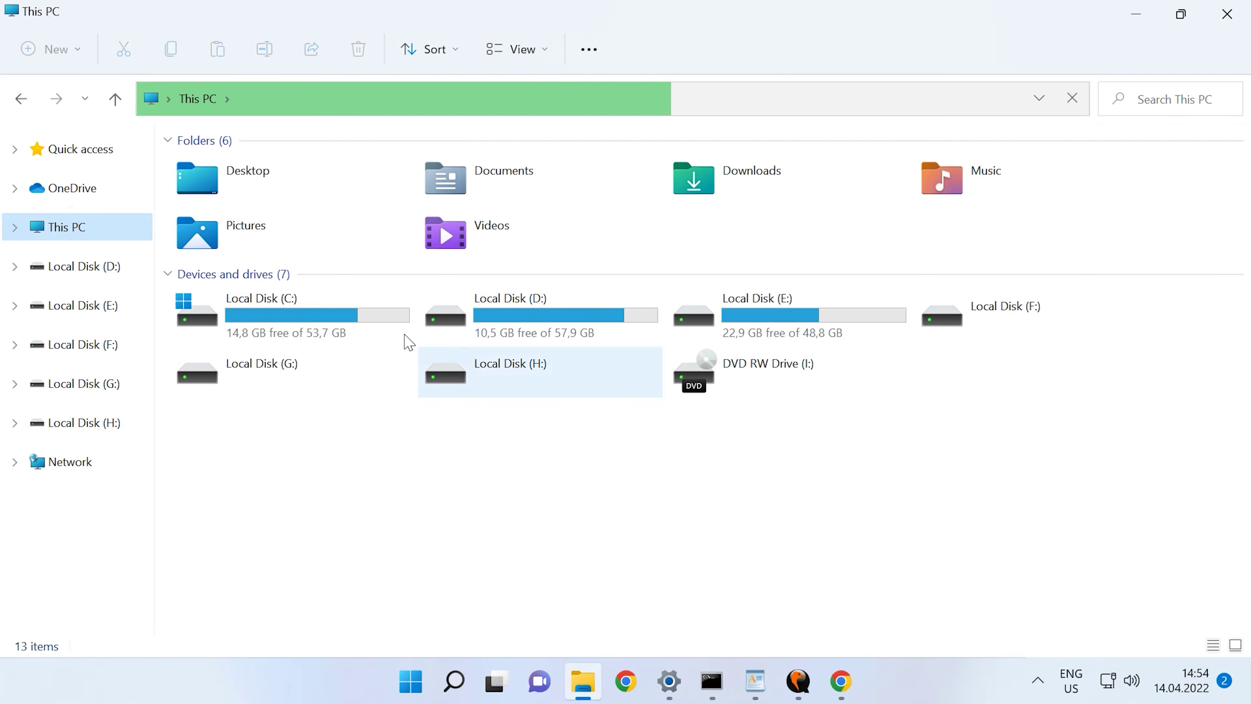
# Create a desktop shortcut for qtemu.exe from the C:\QtEmu folder in File Explorer
pyautogui.doubleClick(330, 316)
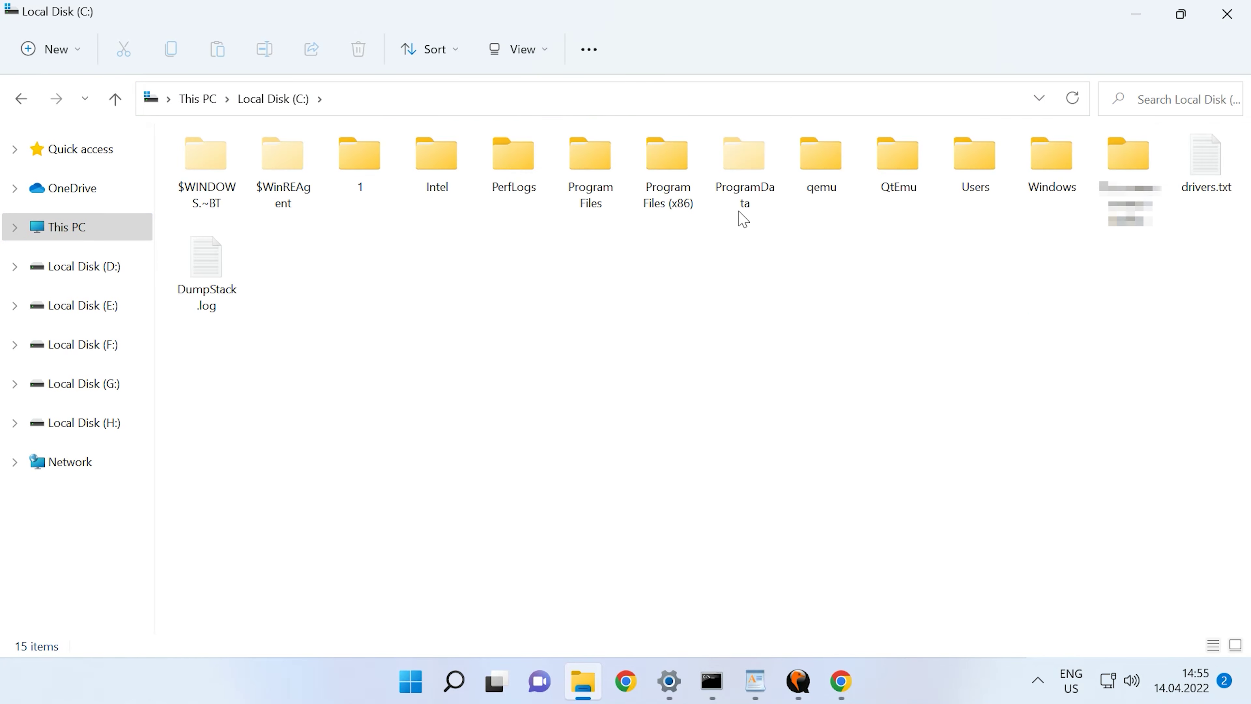
pyautogui.doubleClick(906, 182)
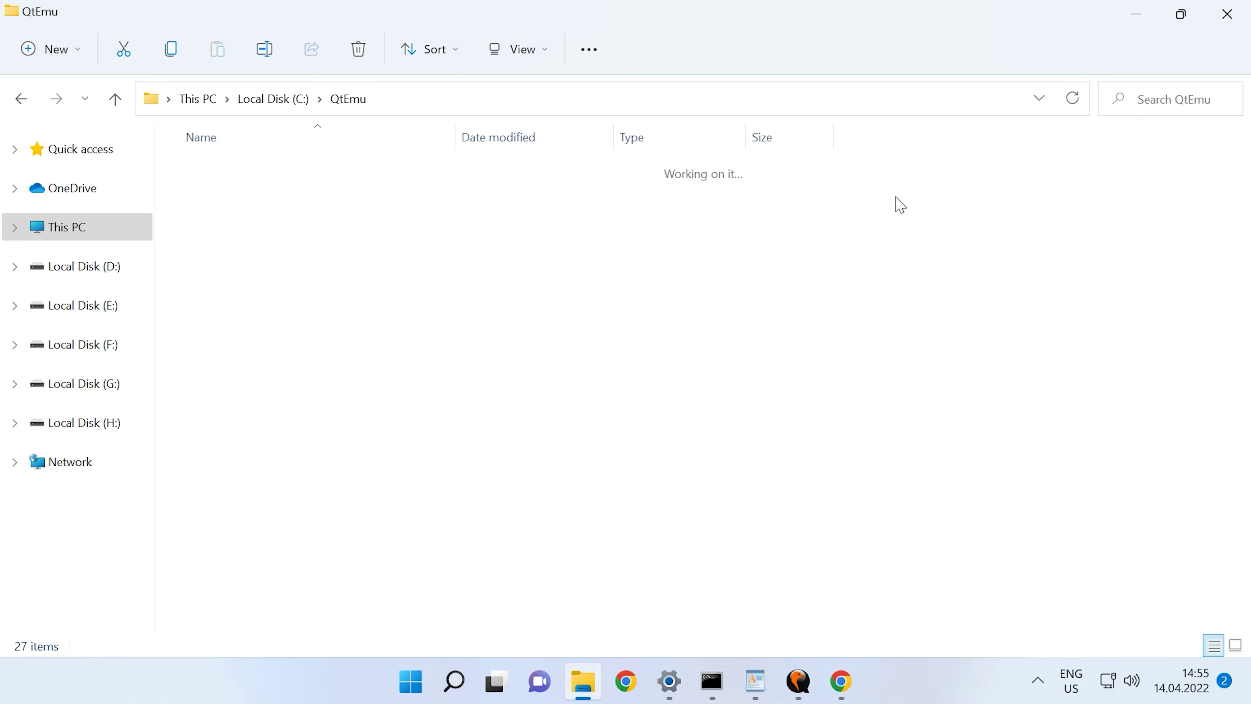
pyautogui.scroll(-4, 260, 614)
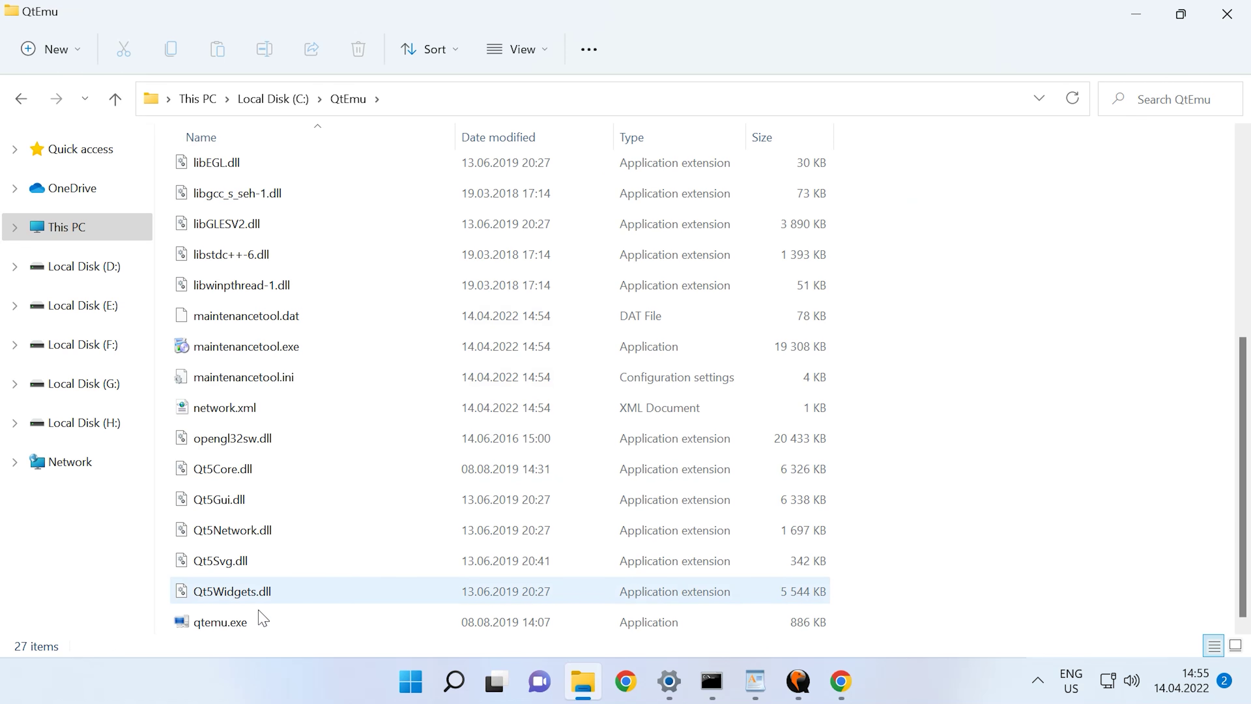
pyautogui.click(236, 622)
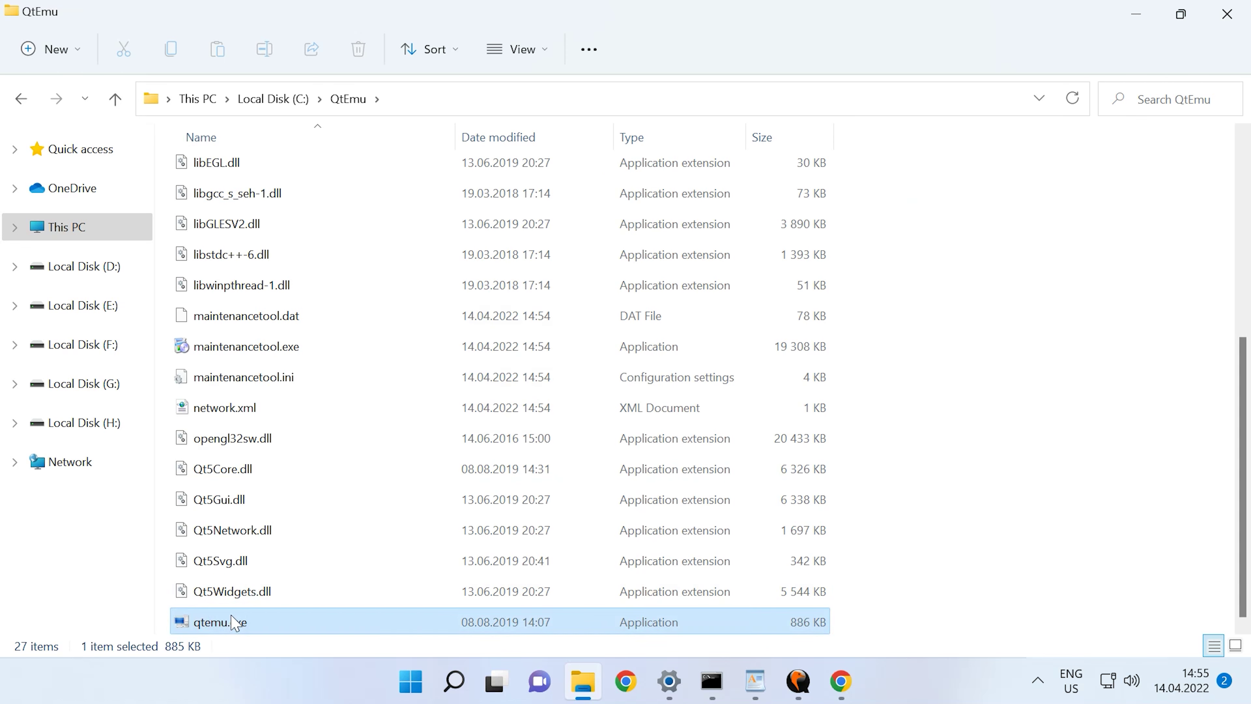
pyautogui.rightClick(235, 622)
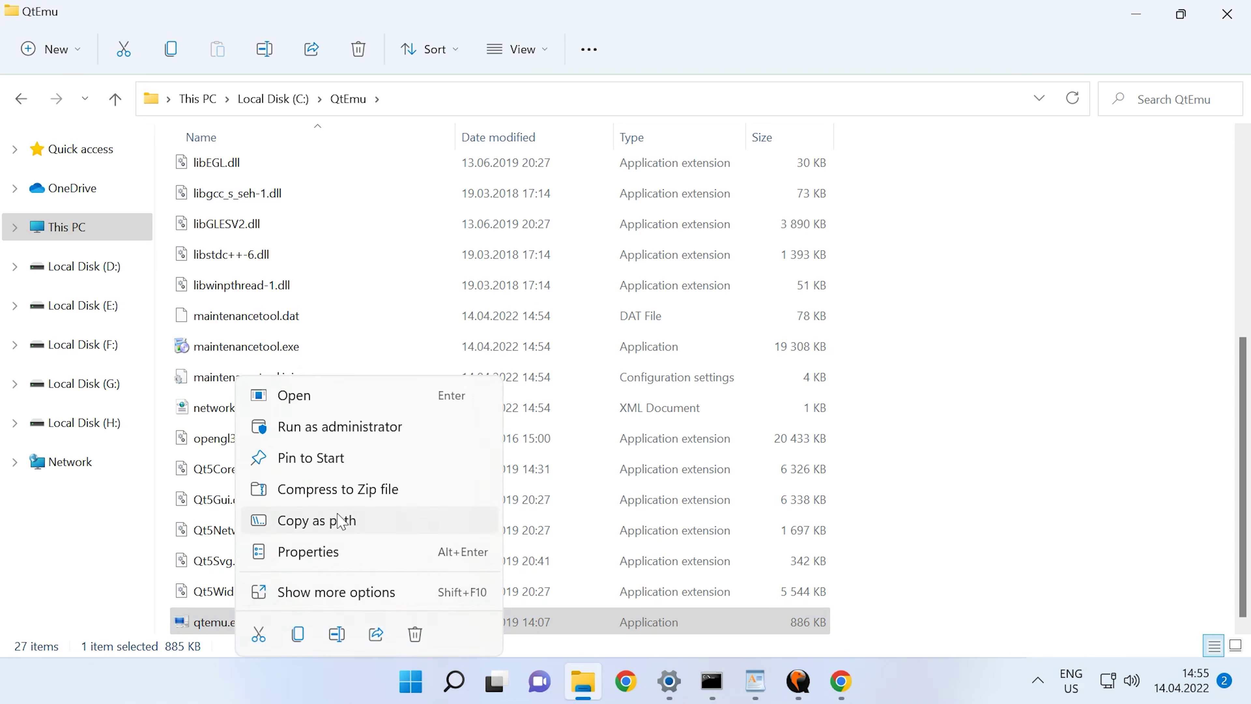
pyautogui.click(366, 593)
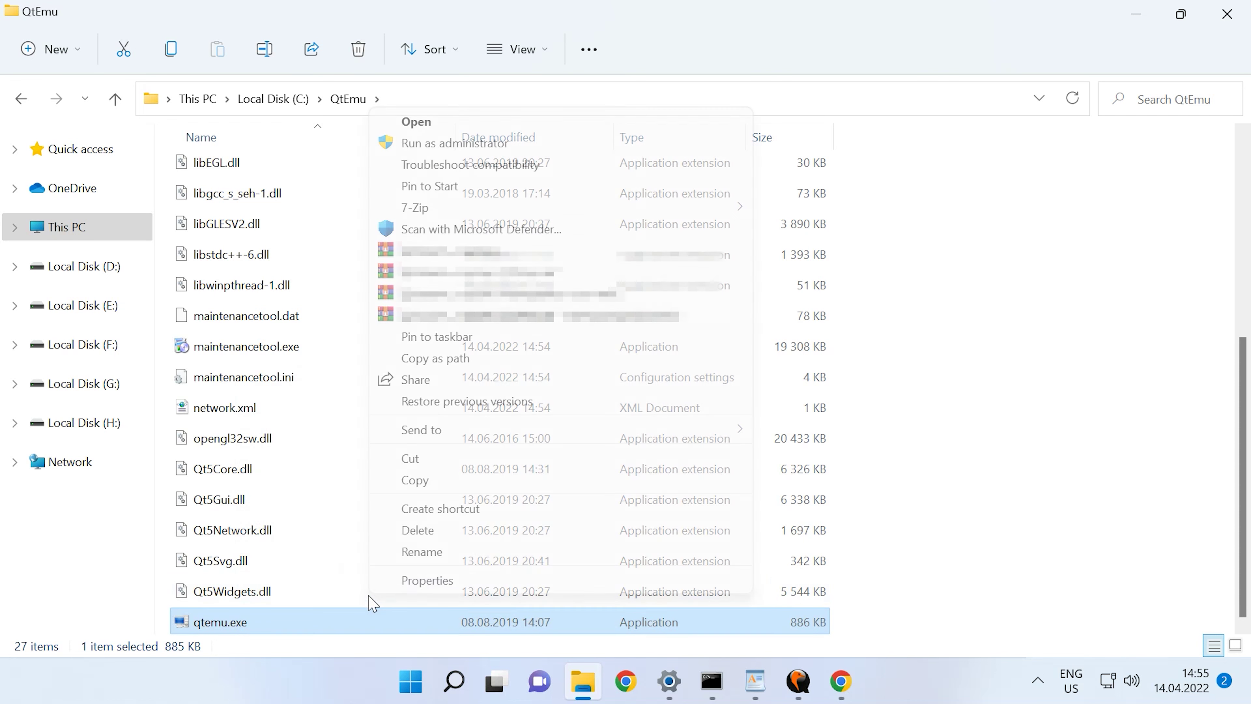
pyautogui.moveTo(499, 436)
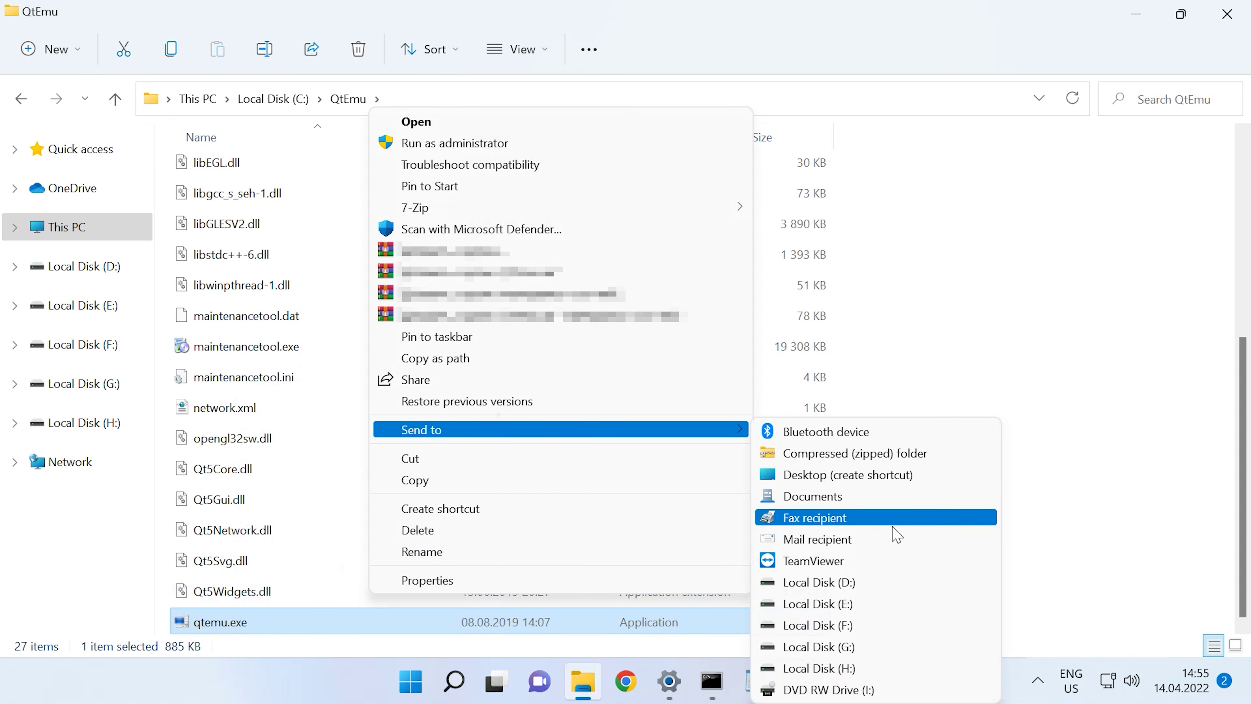
pyautogui.click(886, 482)
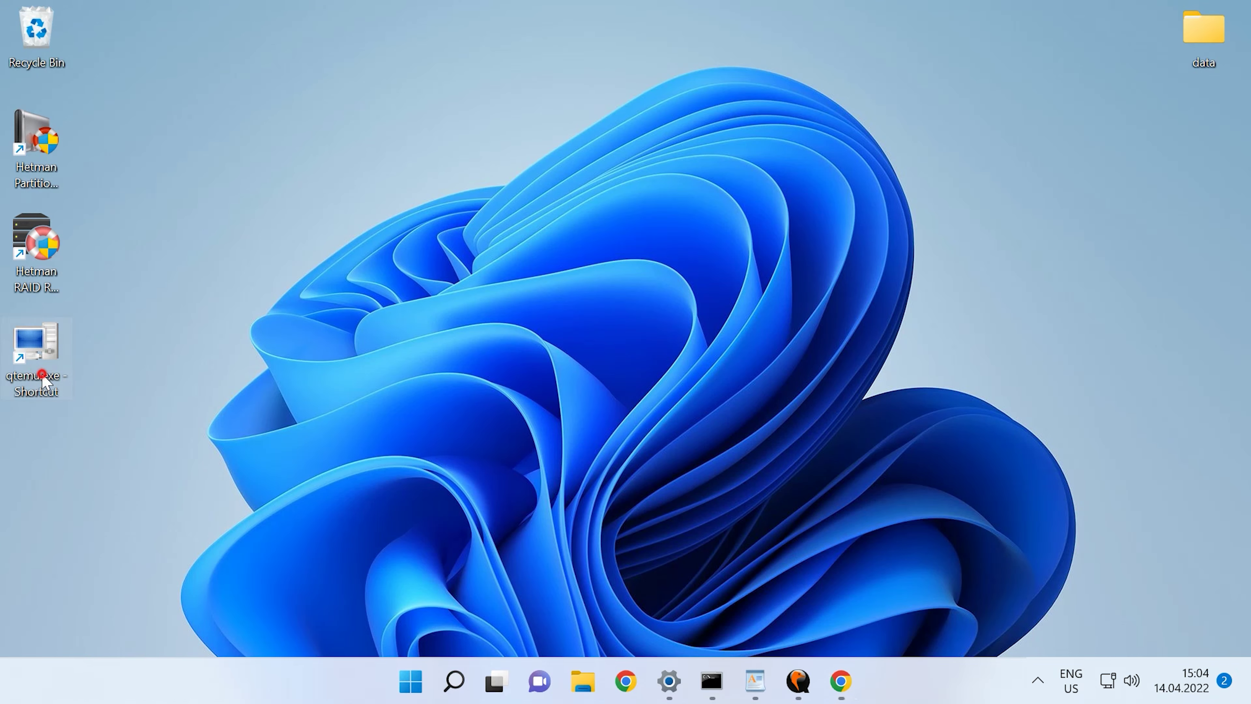
# Launch QtEmu from its desktop shortcut and set the QEMU binaries path to C:\Program Files\qemu in the First Run Wizard
pyautogui.doubleClick(46, 381)
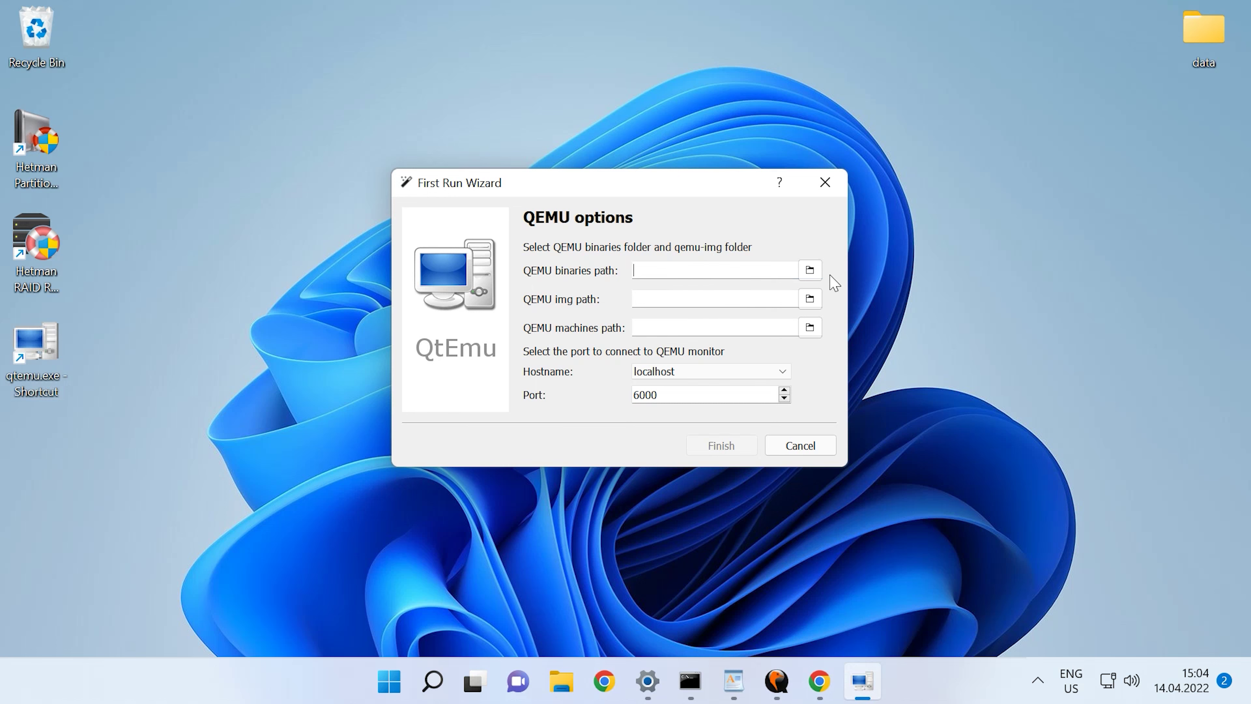
pyautogui.click(810, 270)
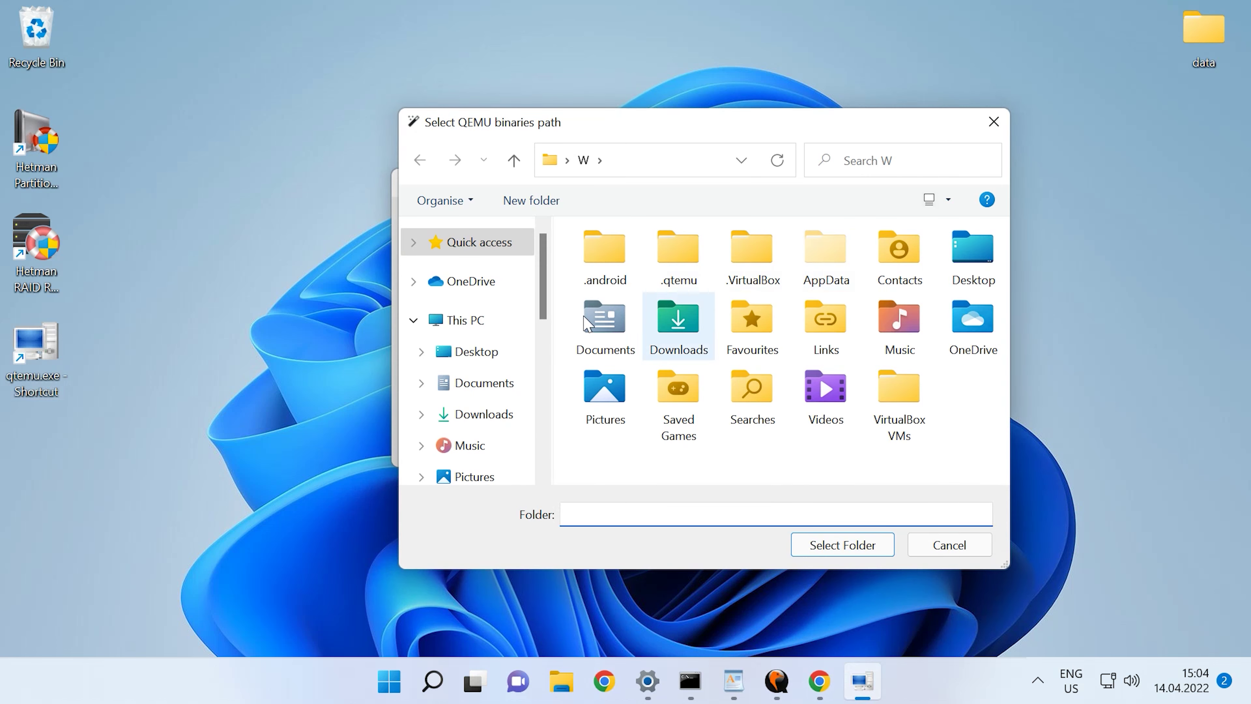
pyautogui.click(473, 321)
pyautogui.scroll(-5, 636, 370)
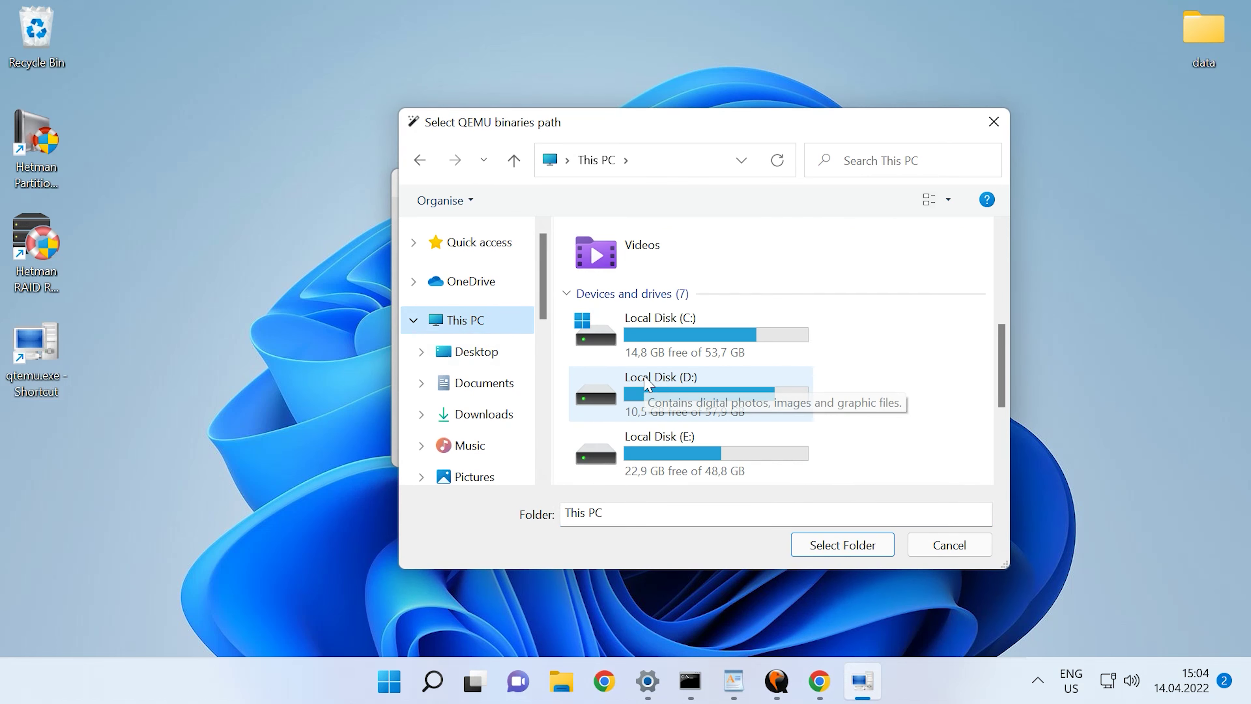
pyautogui.doubleClick(691, 345)
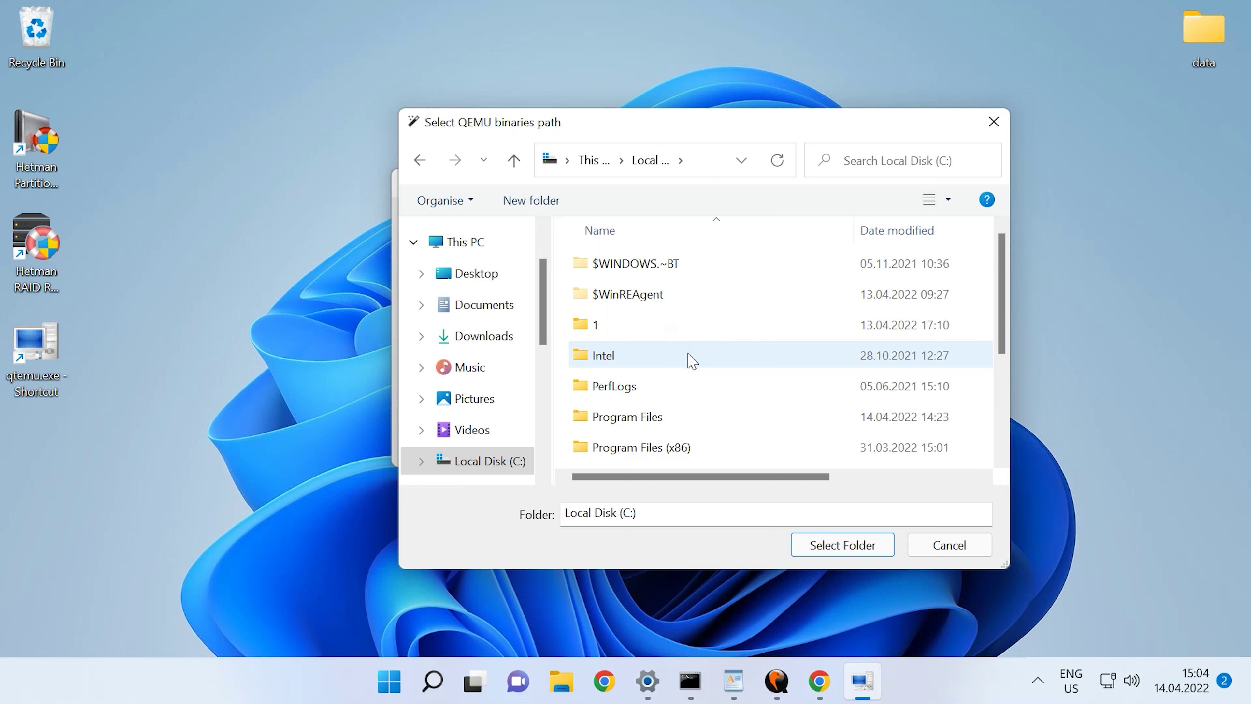
pyautogui.doubleClick(616, 417)
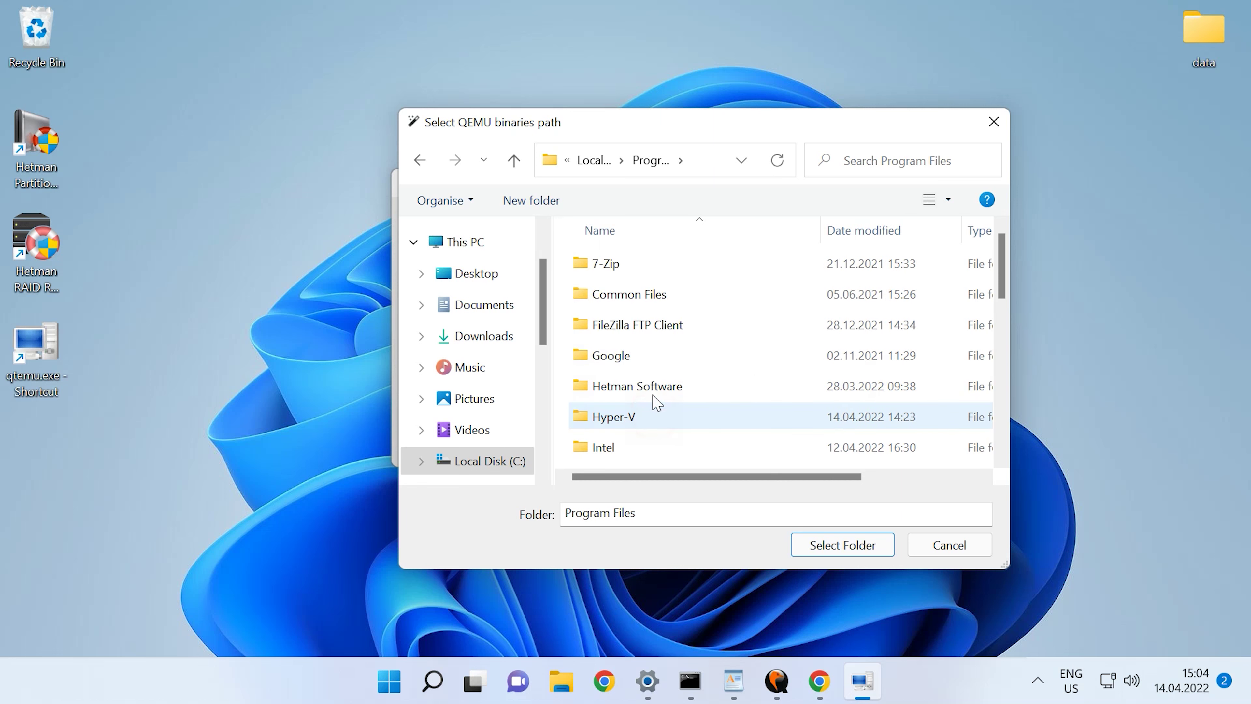
pyautogui.scroll(-3, 657, 402)
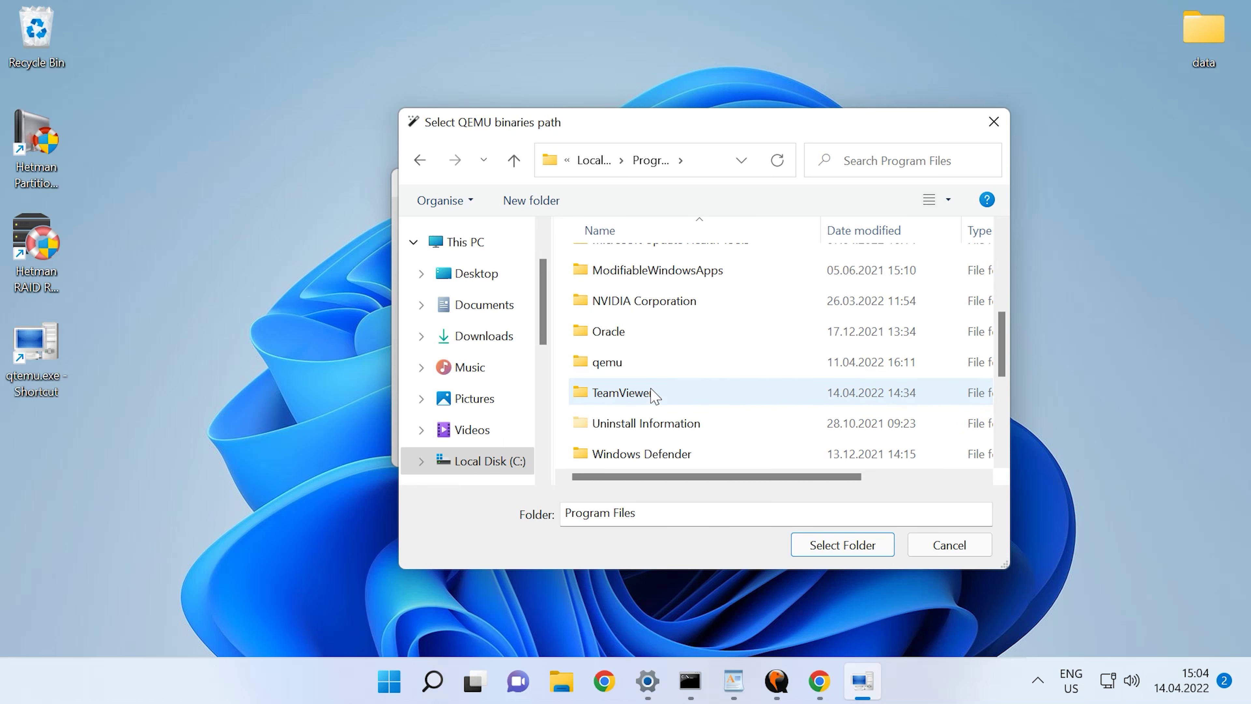
pyautogui.doubleClick(622, 367)
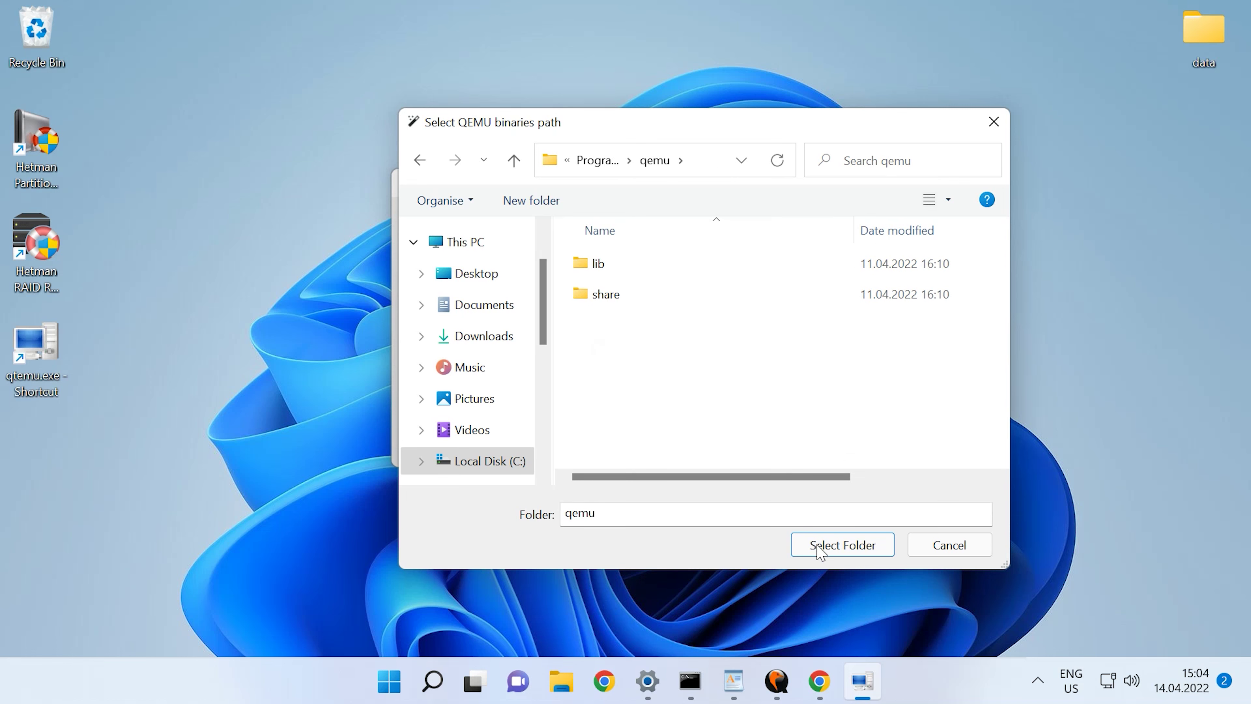
pyautogui.click(831, 545)
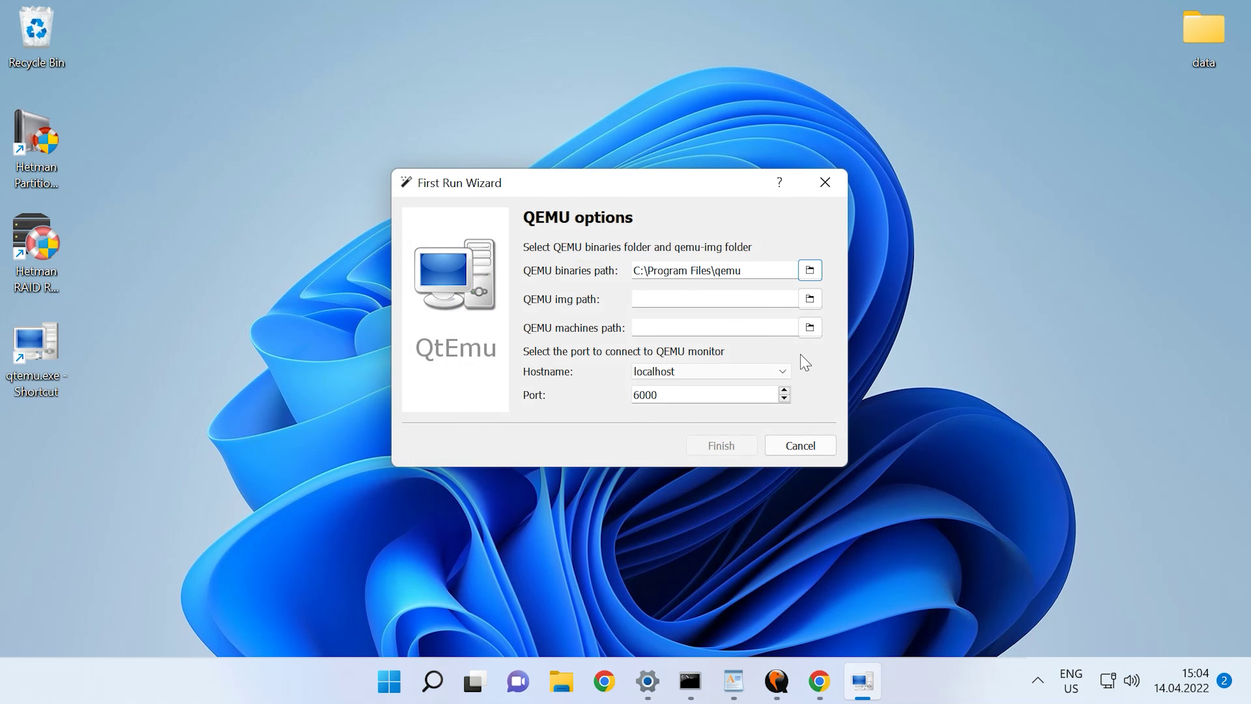
# Set the QEMU img path to qemu-img.exe in C:\Program Files\qemu
pyautogui.click(812, 302)
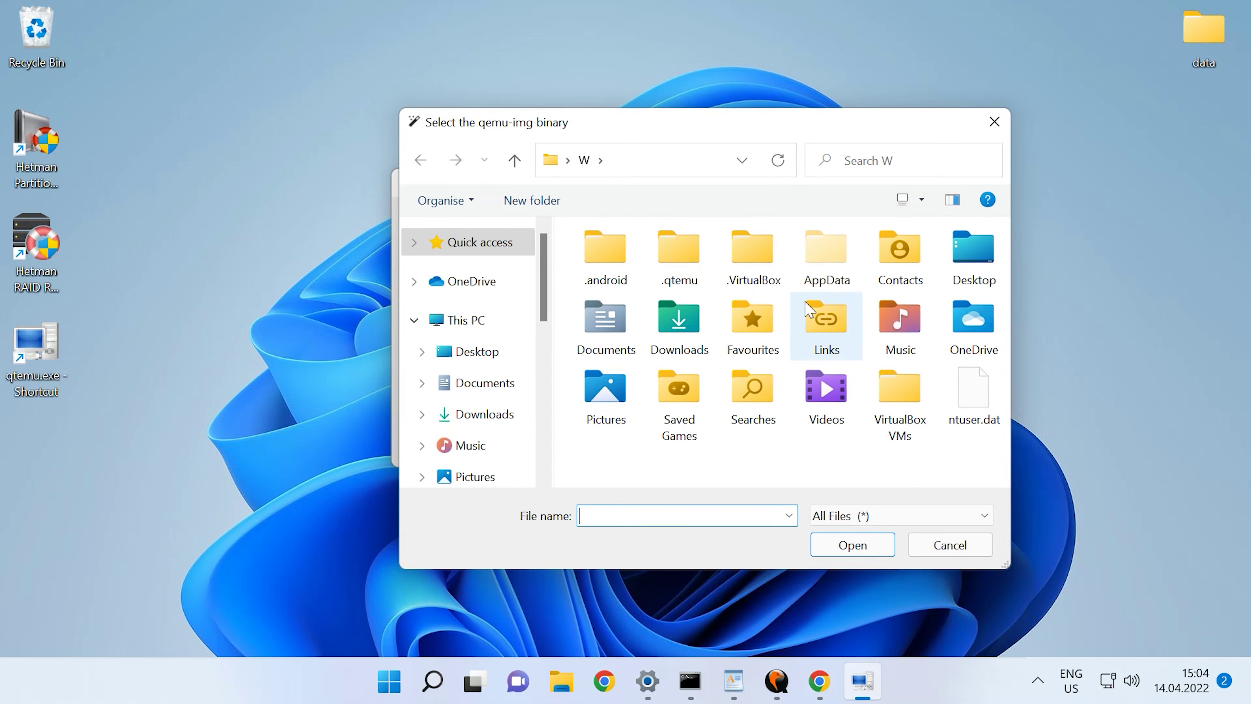
pyautogui.click(480, 321)
pyautogui.scroll(-2, 647, 438)
pyautogui.scroll(-2, 645, 434)
pyautogui.doubleClick(715, 439)
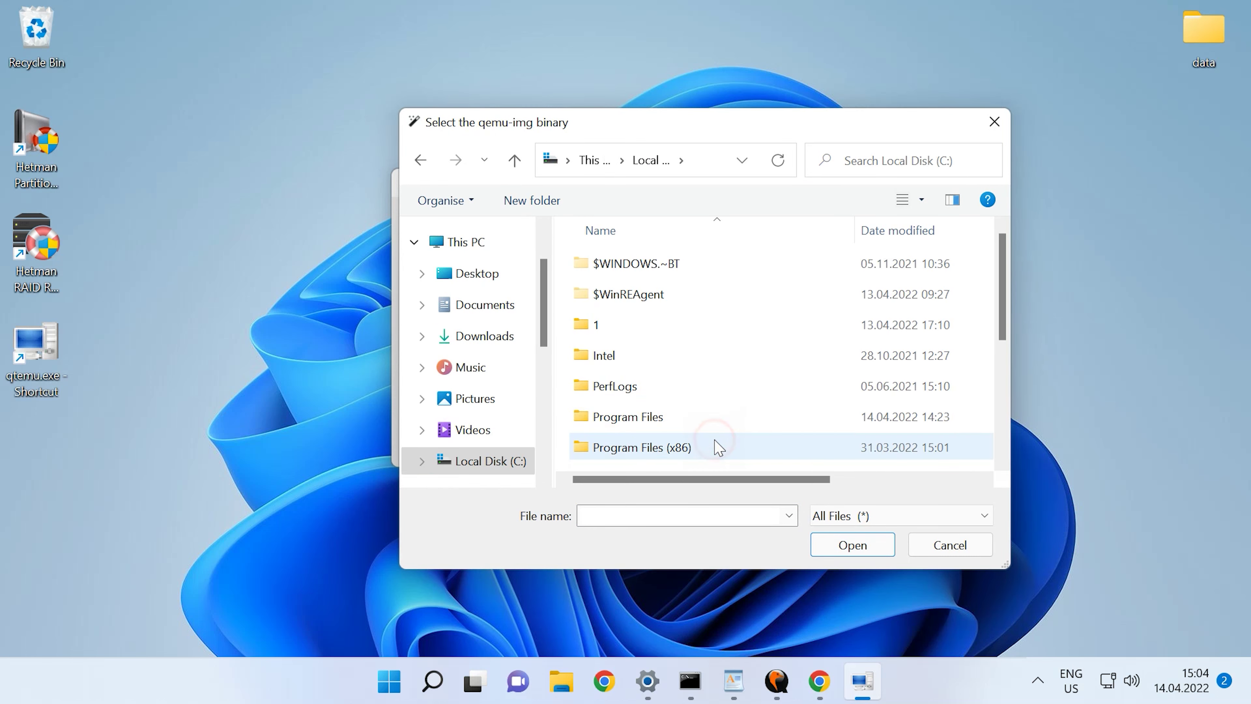
pyautogui.scroll(-1, 690, 414)
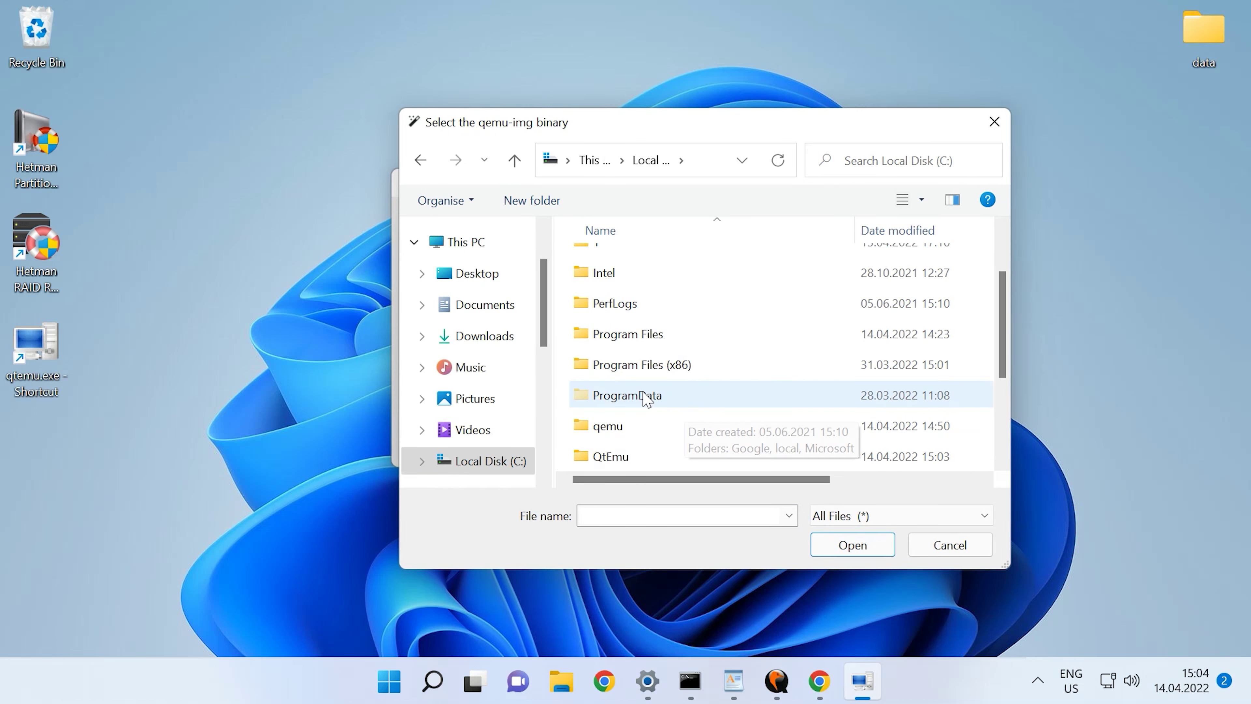
pyautogui.doubleClick(657, 343)
pyautogui.scroll(-4, 656, 365)
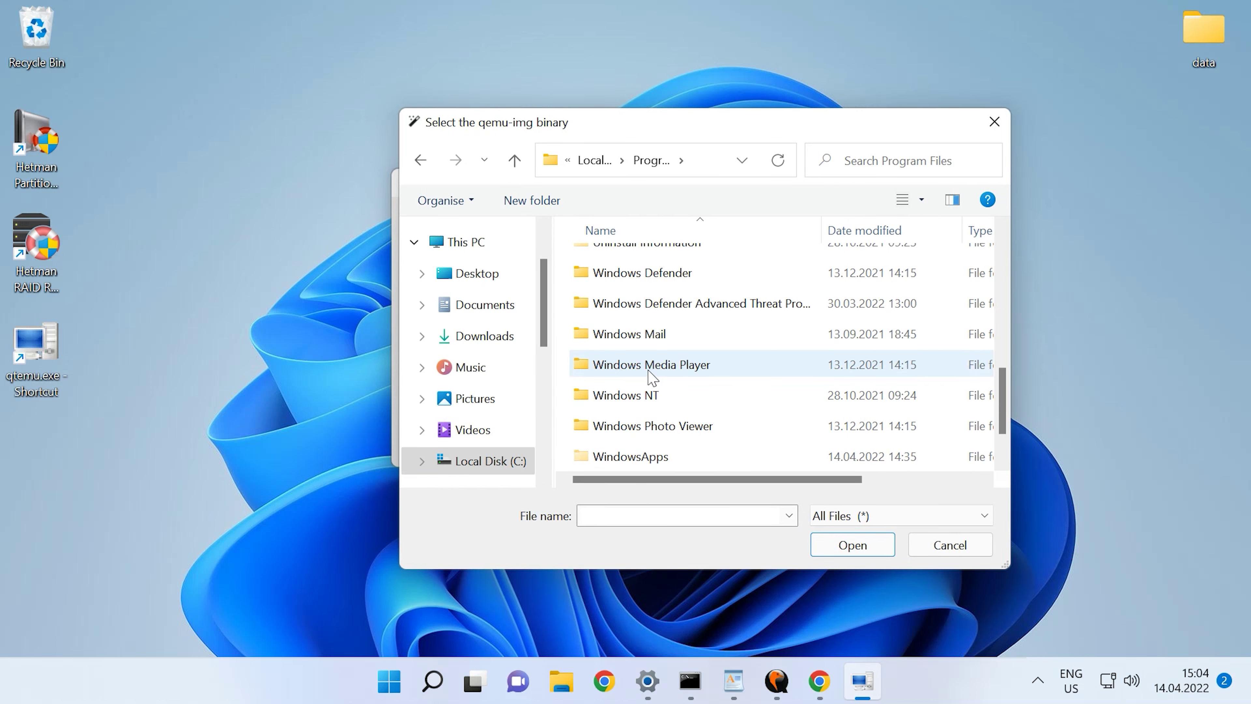
pyautogui.scroll(2, 640, 378)
pyautogui.doubleClick(628, 356)
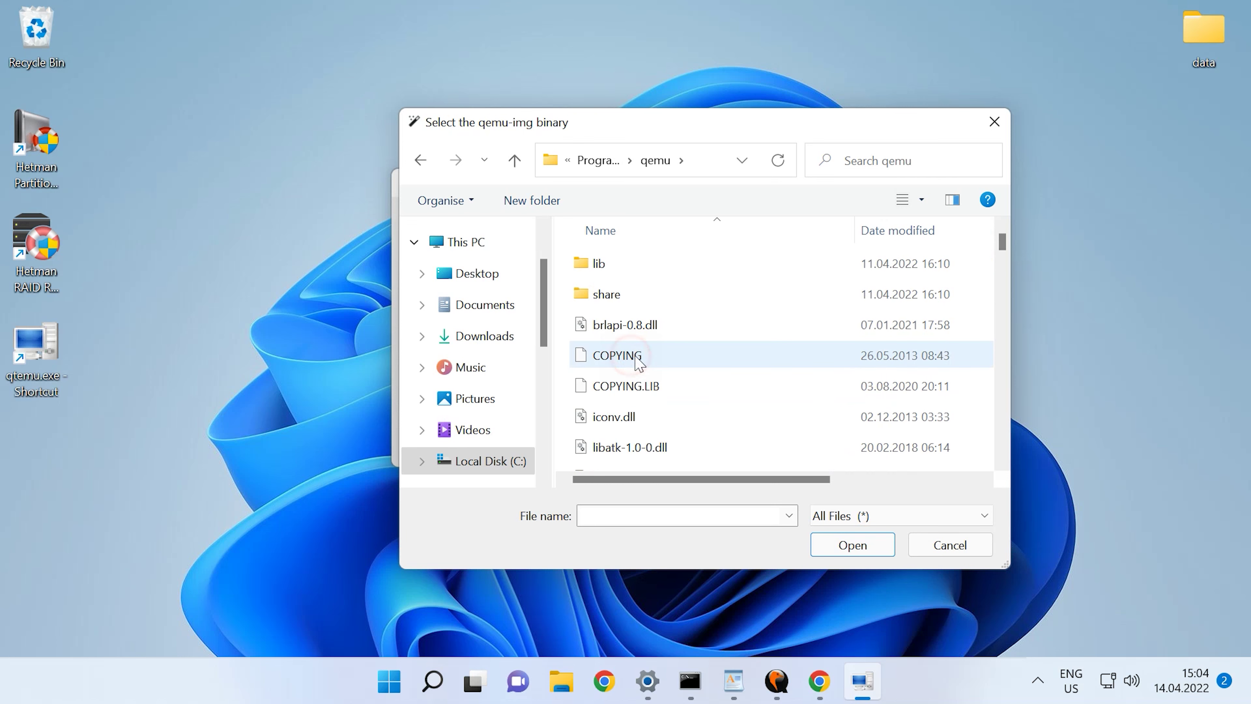
pyautogui.scroll(-3, 690, 394)
pyautogui.scroll(-5, 690, 395)
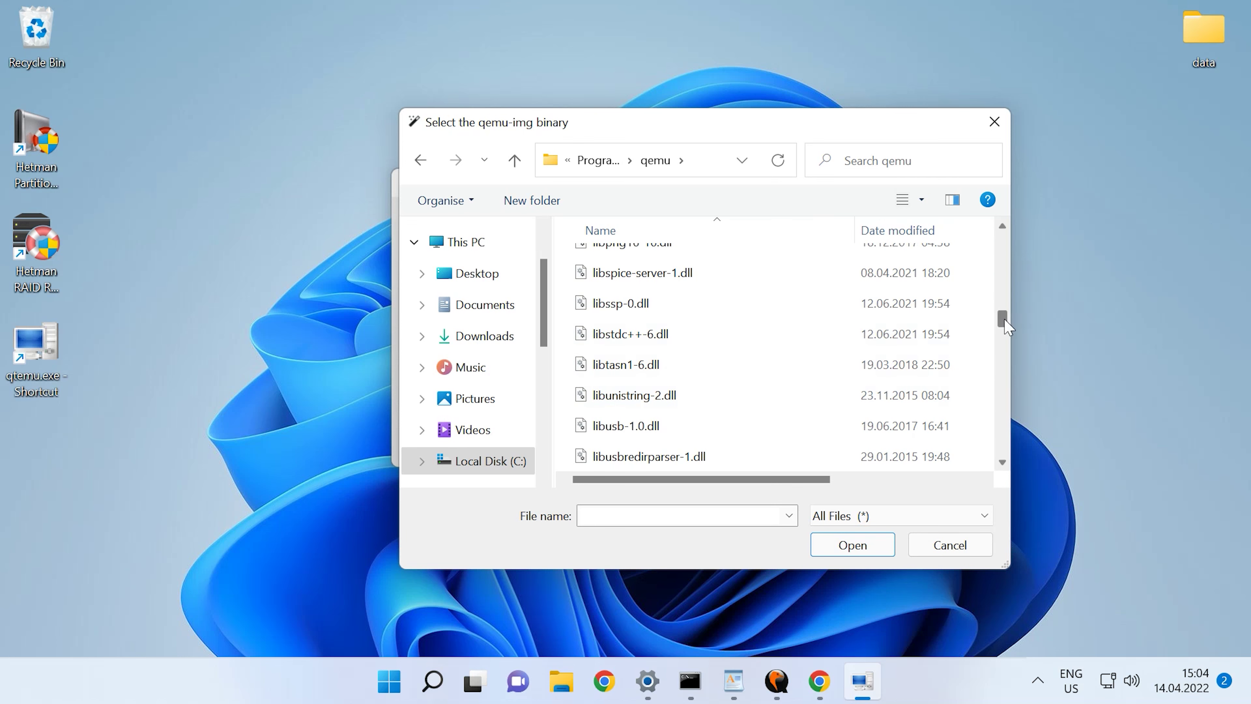
pyautogui.scroll(-3, 1003, 336)
pyautogui.scroll(-1, 1003, 335)
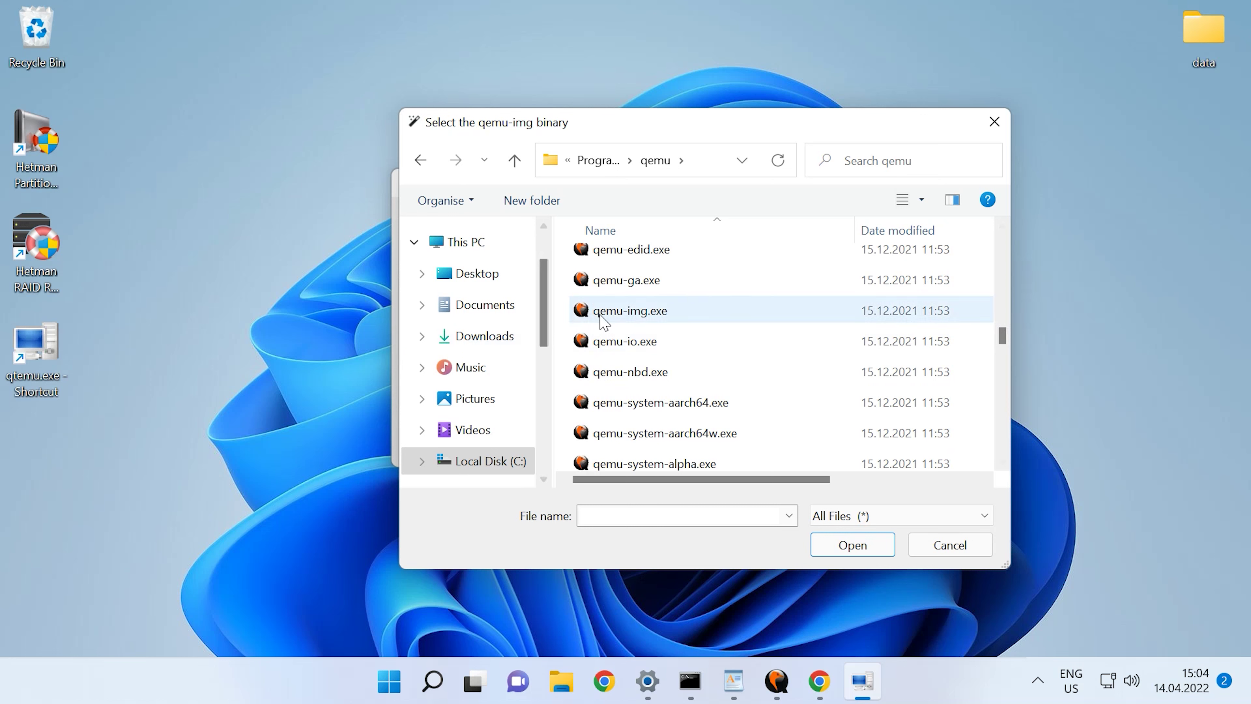
pyautogui.click(612, 312)
pyautogui.click(845, 546)
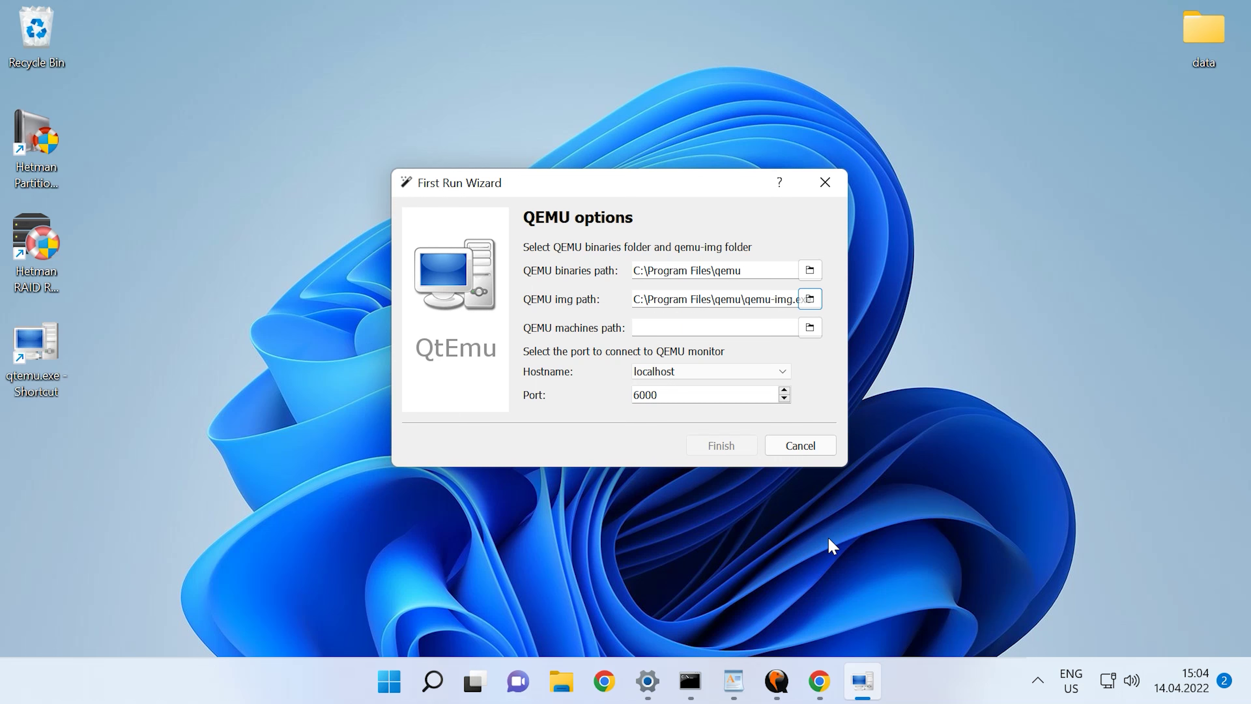
# Set the QEMU machines path to C:\qemu and finish the First Run Wizard
pyautogui.click(809, 327)
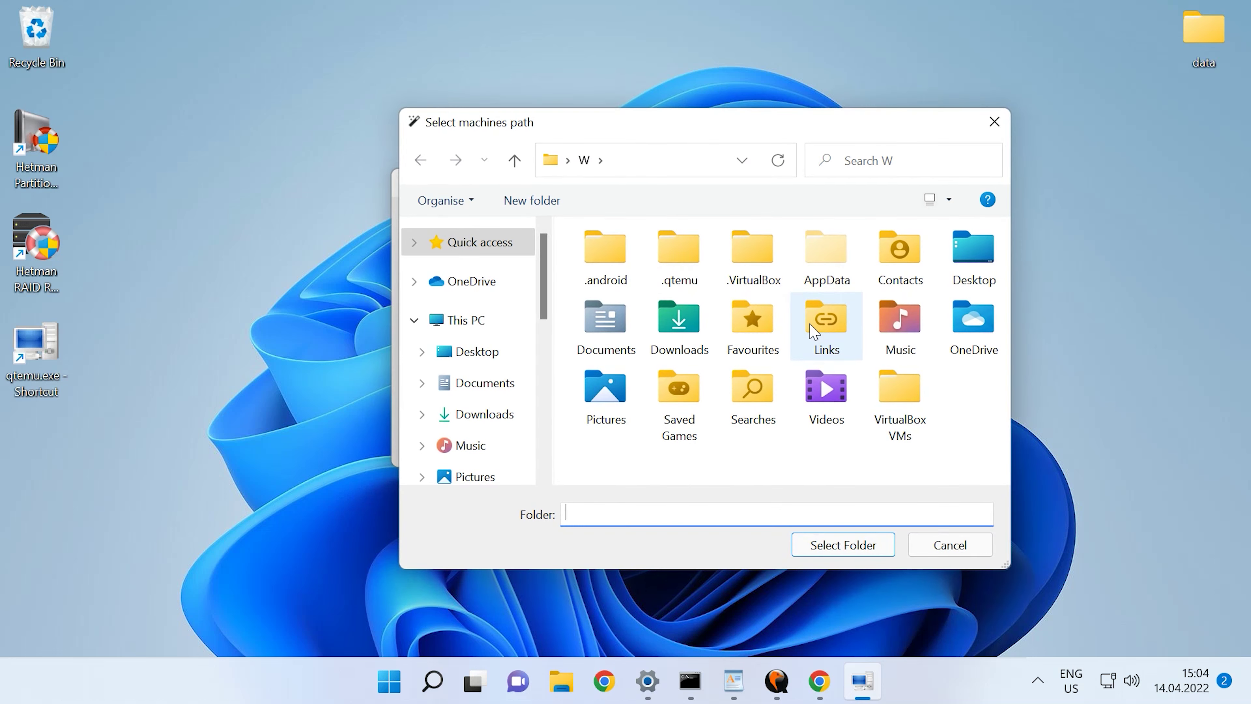
pyautogui.click(465, 320)
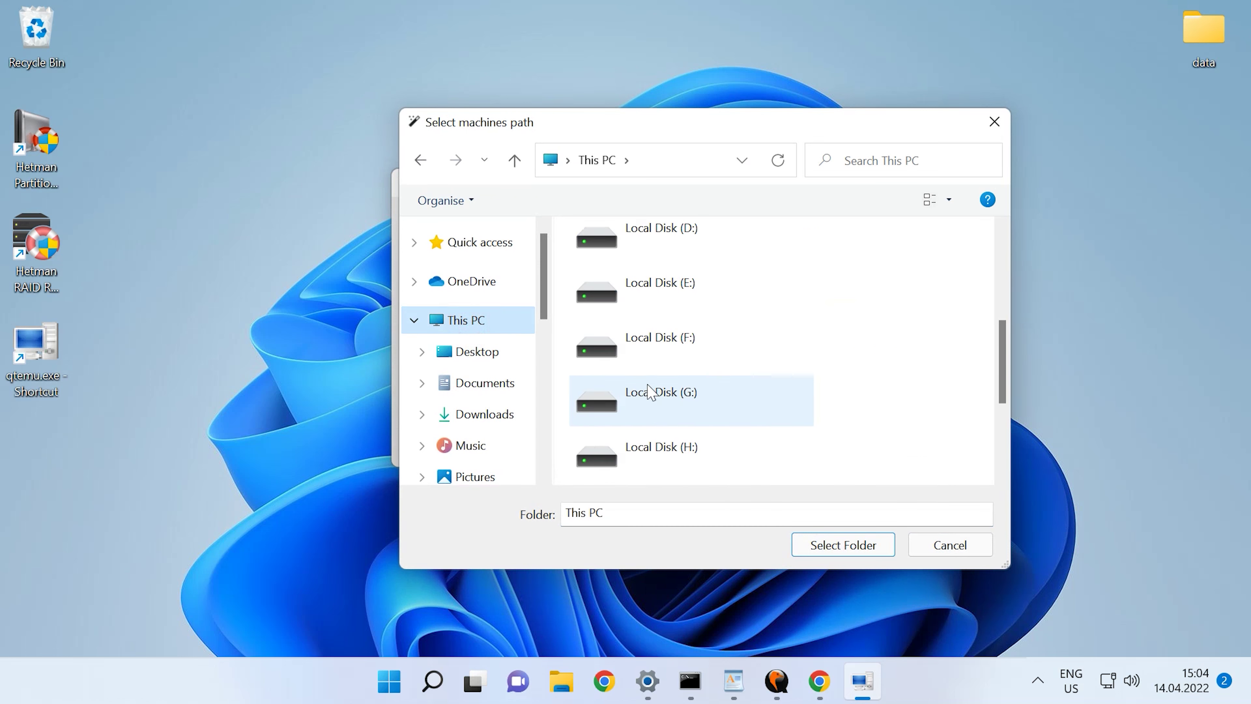
pyautogui.scroll(-8, 652, 392)
pyautogui.scroll(4, 684, 345)
pyautogui.click(688, 376)
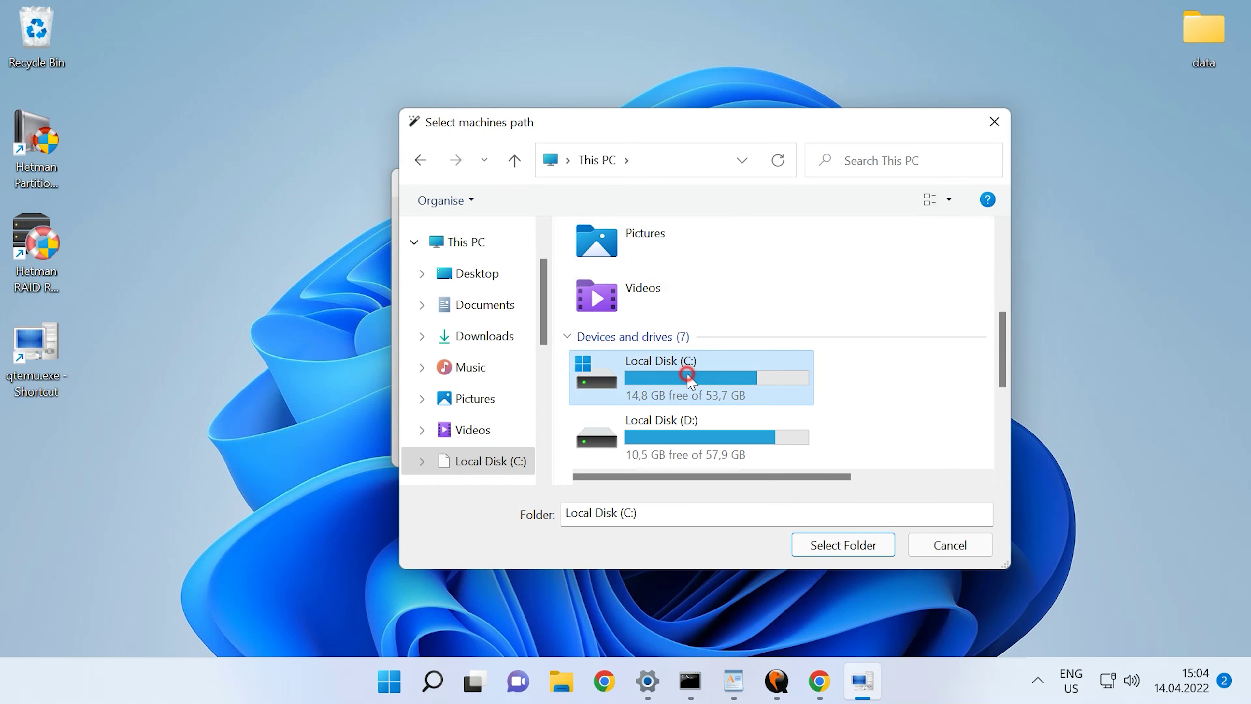
pyautogui.doubleClick(687, 375)
pyautogui.scroll(-2, 650, 392)
pyautogui.doubleClick(617, 343)
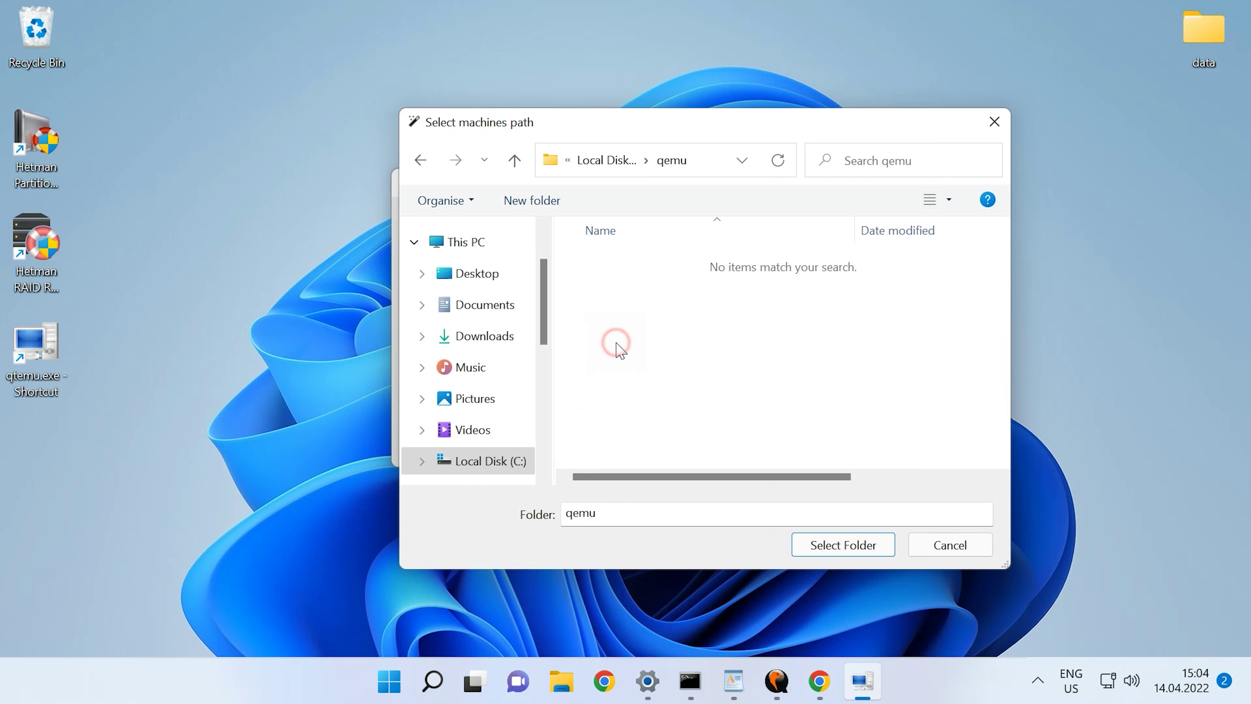
pyautogui.click(857, 546)
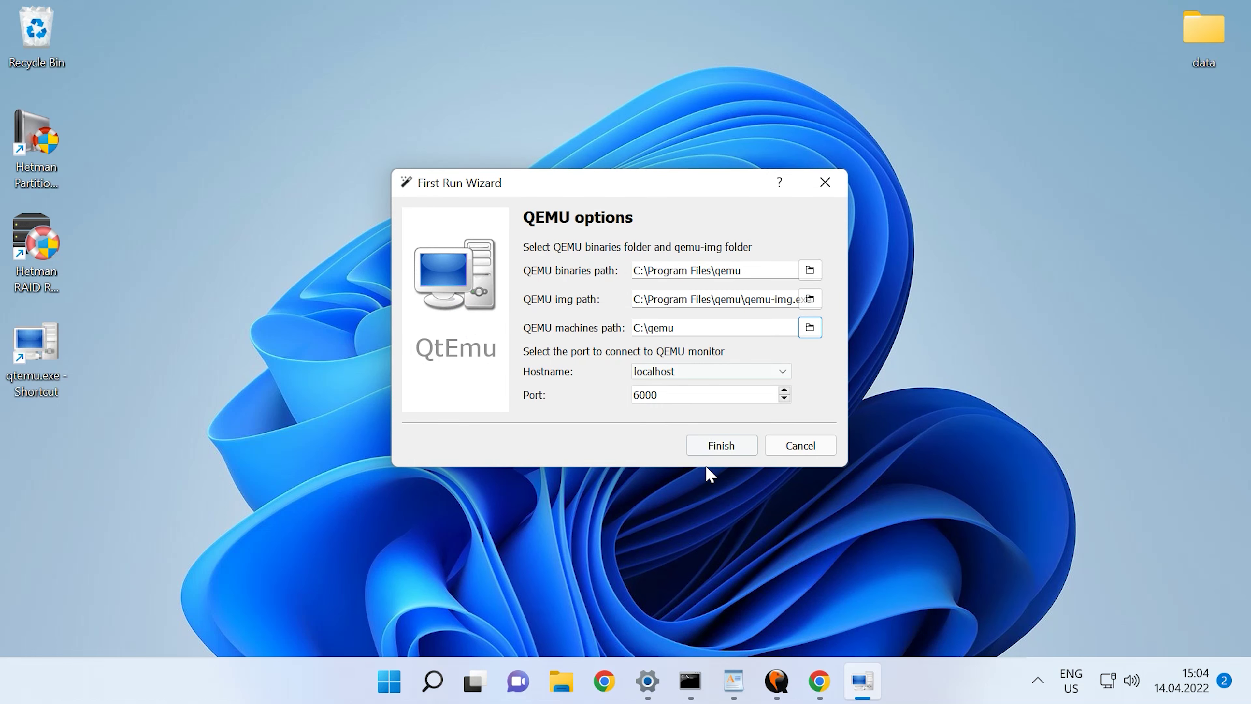
pyautogui.click(721, 446)
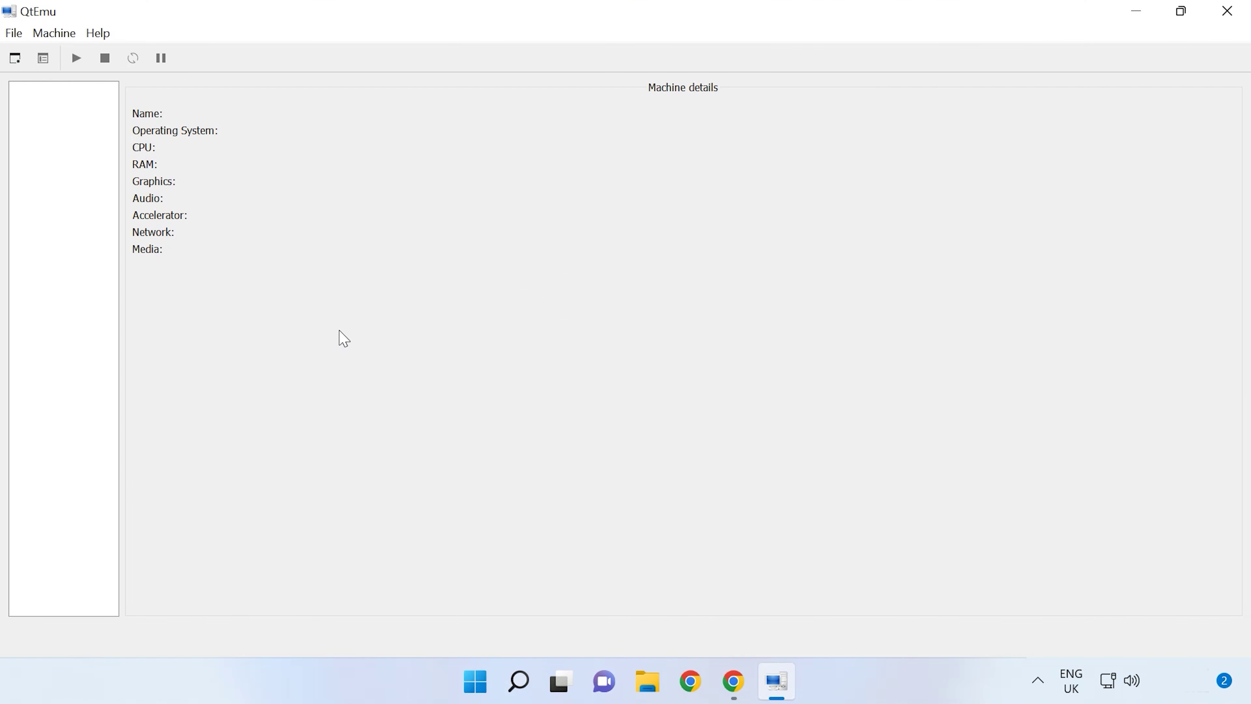
# Start a new machine named lubuntu with type GNU/Linux and version Ubuntu, and proceed to its hardware settings
pyautogui.click(54, 33)
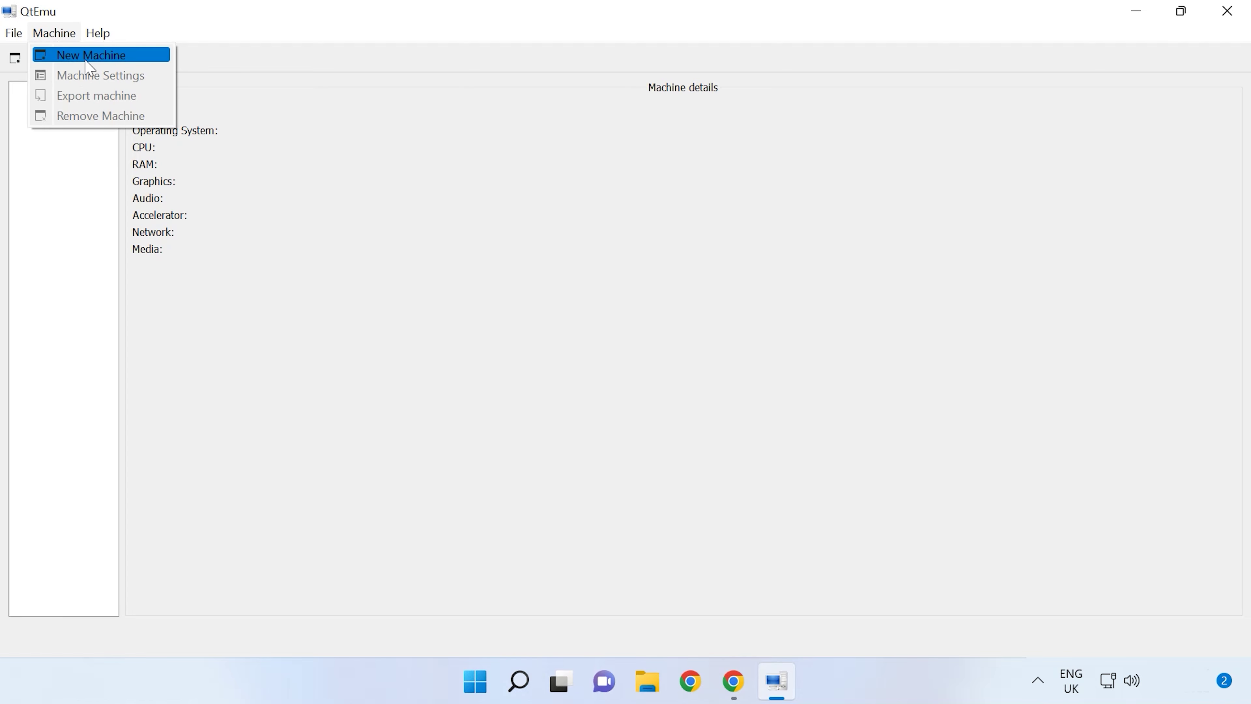
pyautogui.click(97, 58)
pyautogui.click(619, 279)
pyautogui.write('lubuntu')
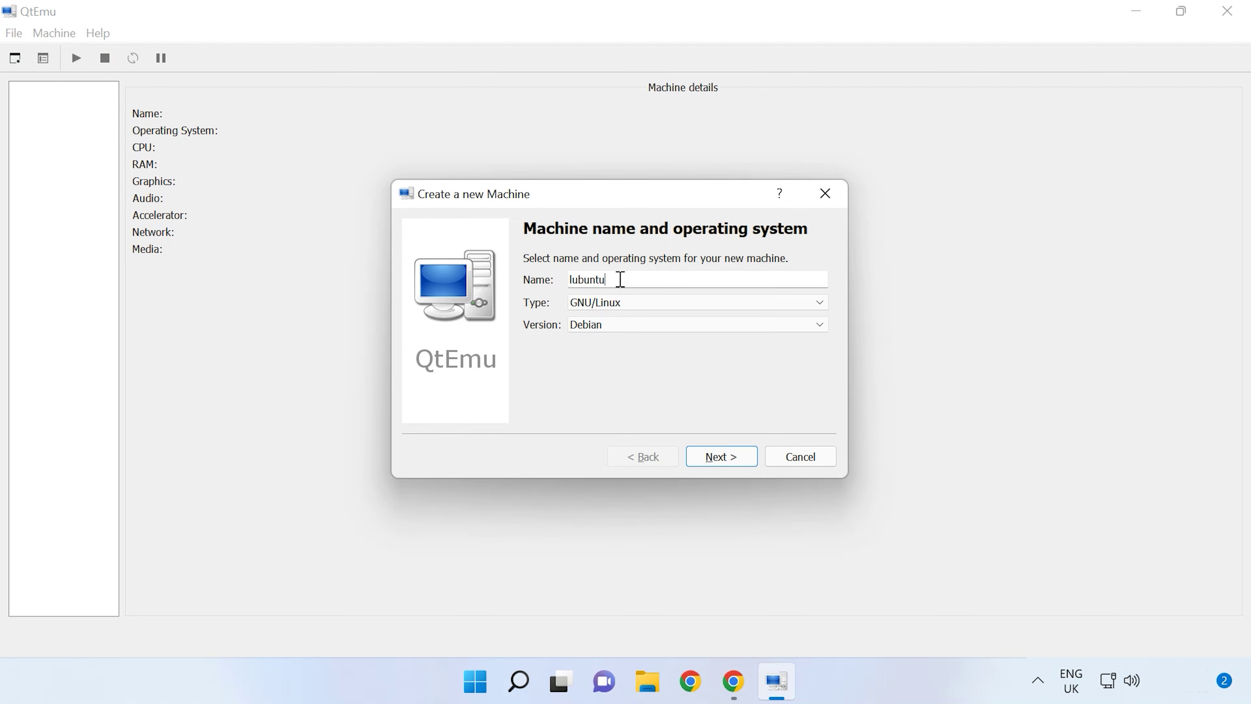
pyautogui.click(629, 302)
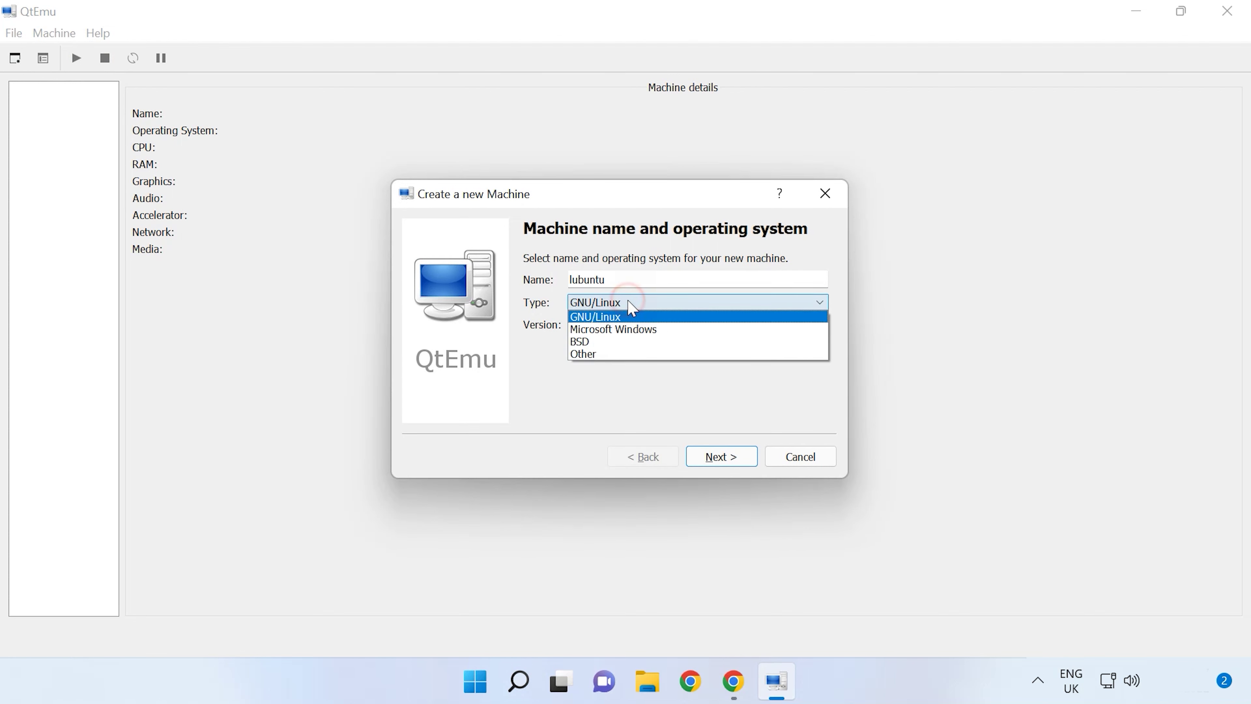
pyautogui.click(631, 314)
pyautogui.click(610, 325)
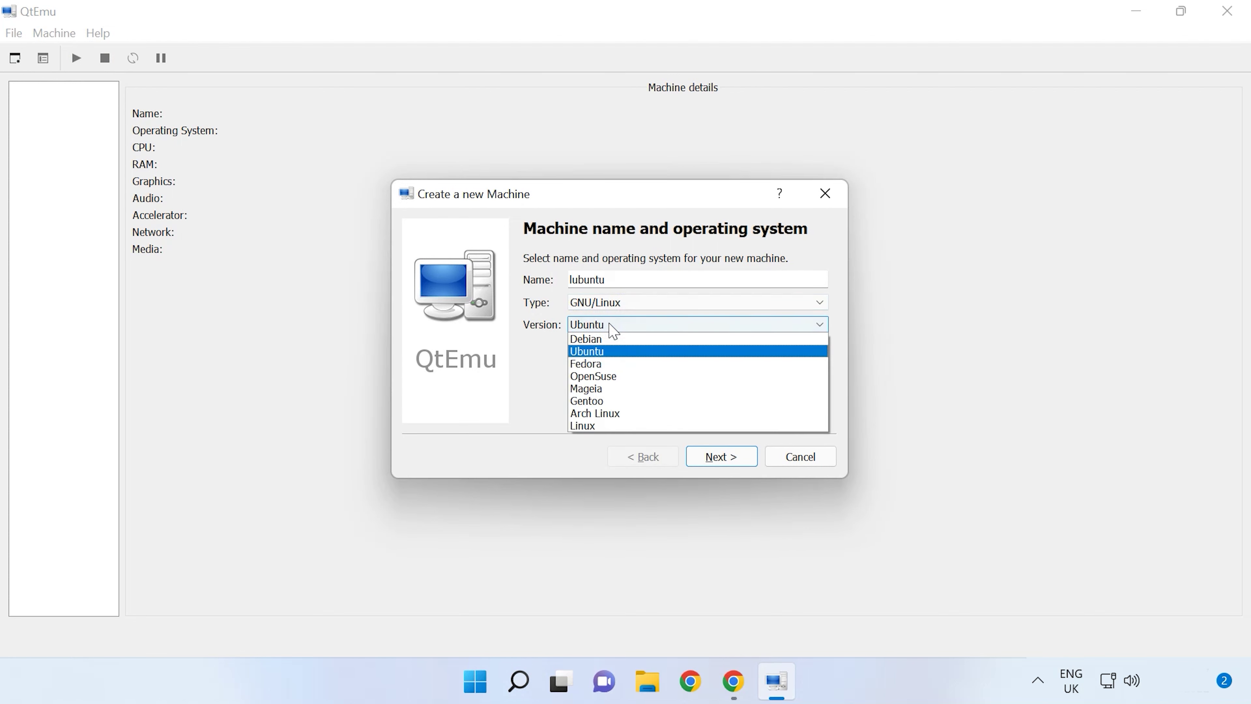
pyautogui.click(620, 351)
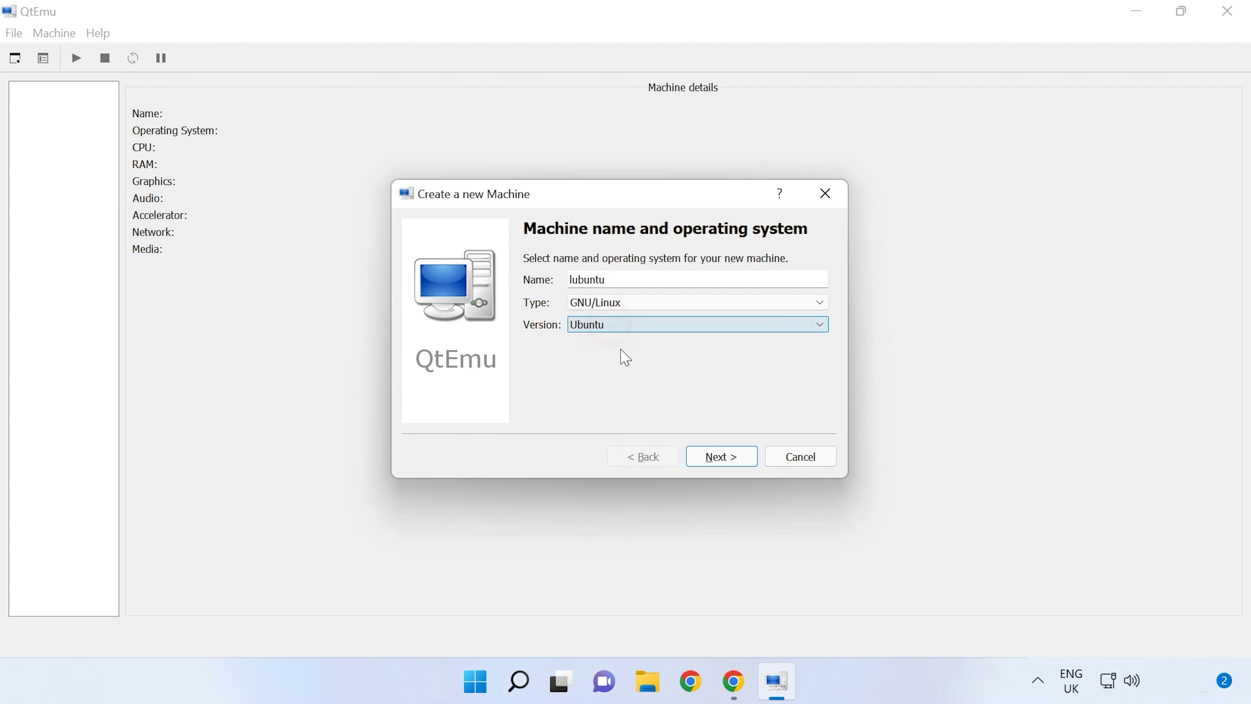
pyautogui.click(737, 463)
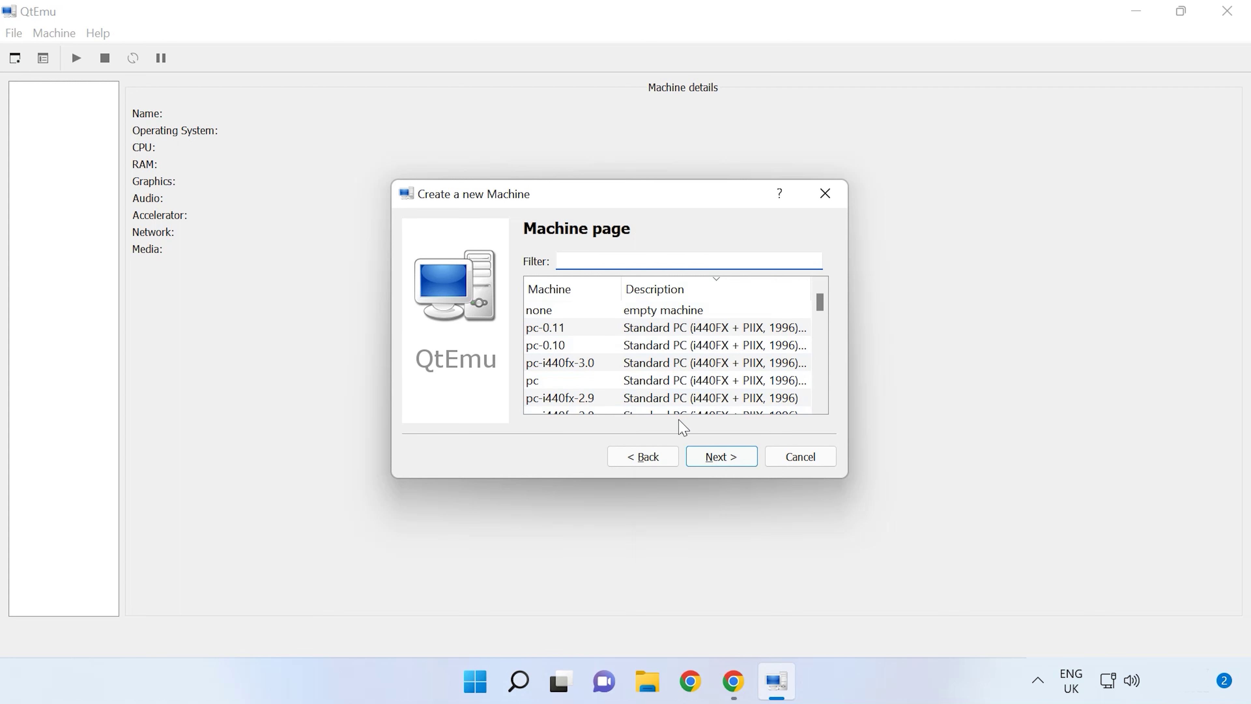
pyautogui.click(725, 464)
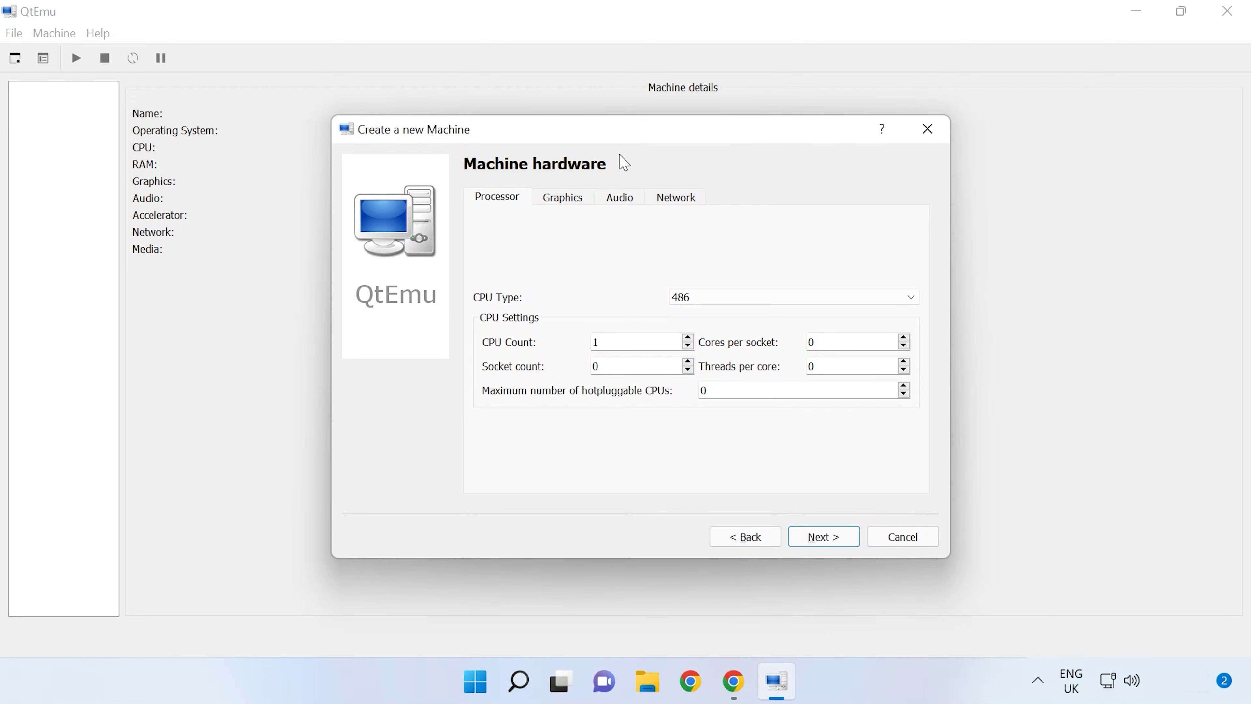
# Set the CPU type to qemu64 Virtual CPU version 2.5+, with 1 socket, 2 cores per socket, 1 thread per core and 1 hotpluggable CPU
pyautogui.click(914, 298)
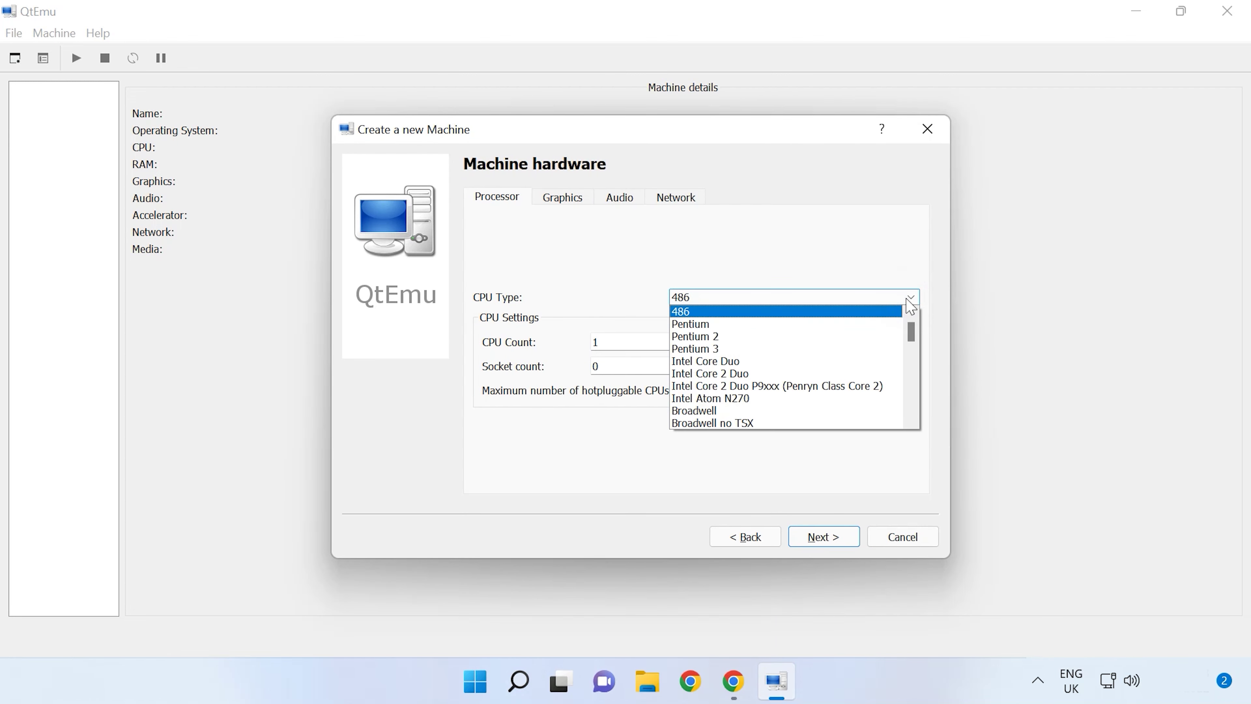
pyautogui.scroll(-10, 846, 405)
pyautogui.scroll(-3, 846, 405)
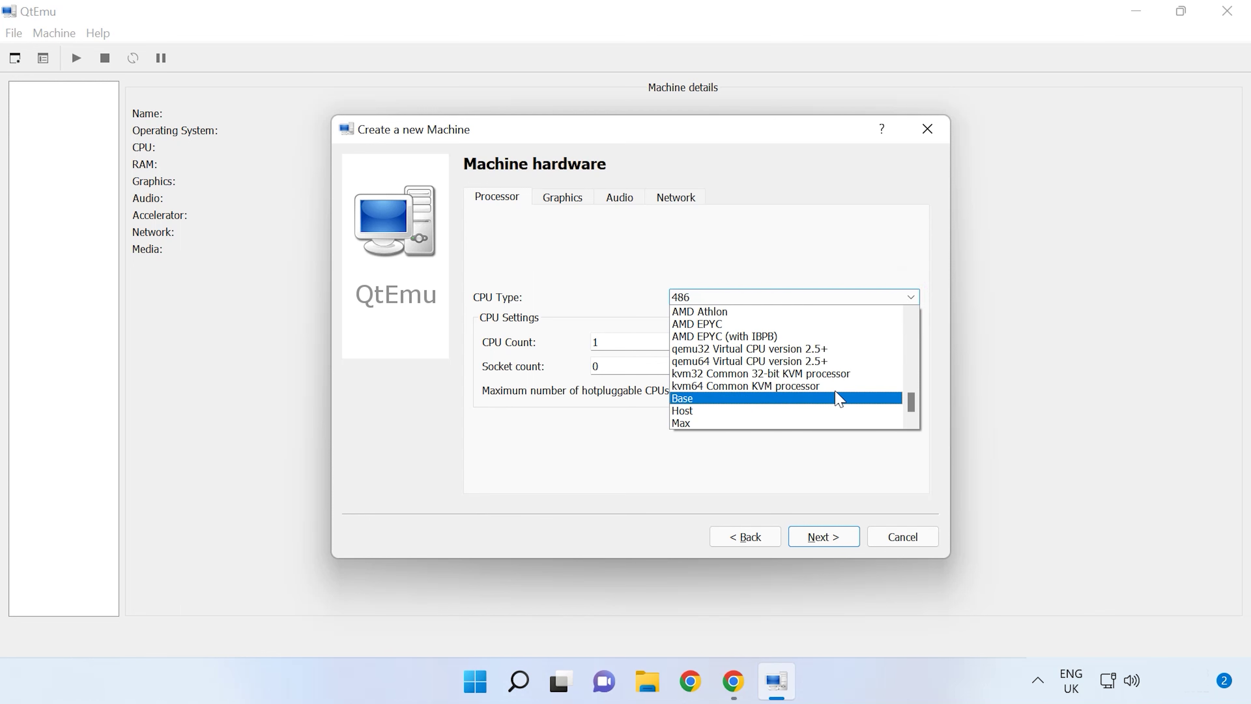
pyautogui.click(774, 365)
pyautogui.click(688, 361)
pyautogui.click(904, 337)
pyautogui.click(903, 361)
pyautogui.click(903, 386)
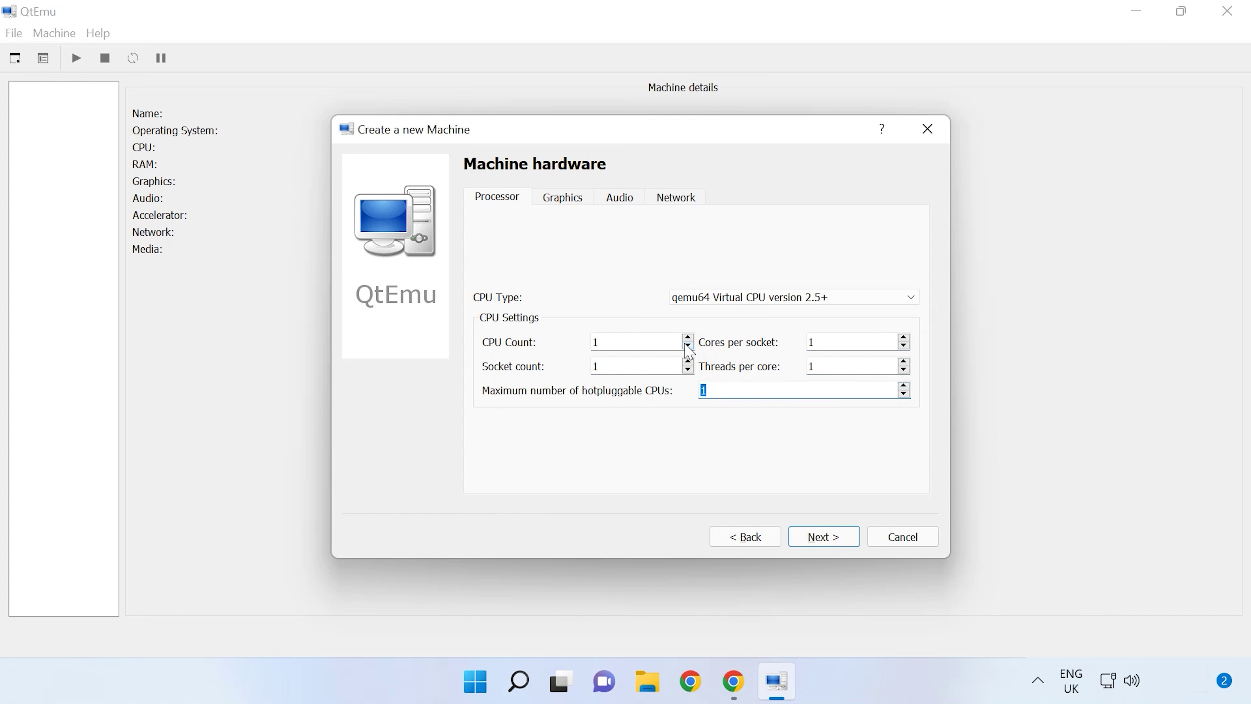
pyautogui.click(903, 338)
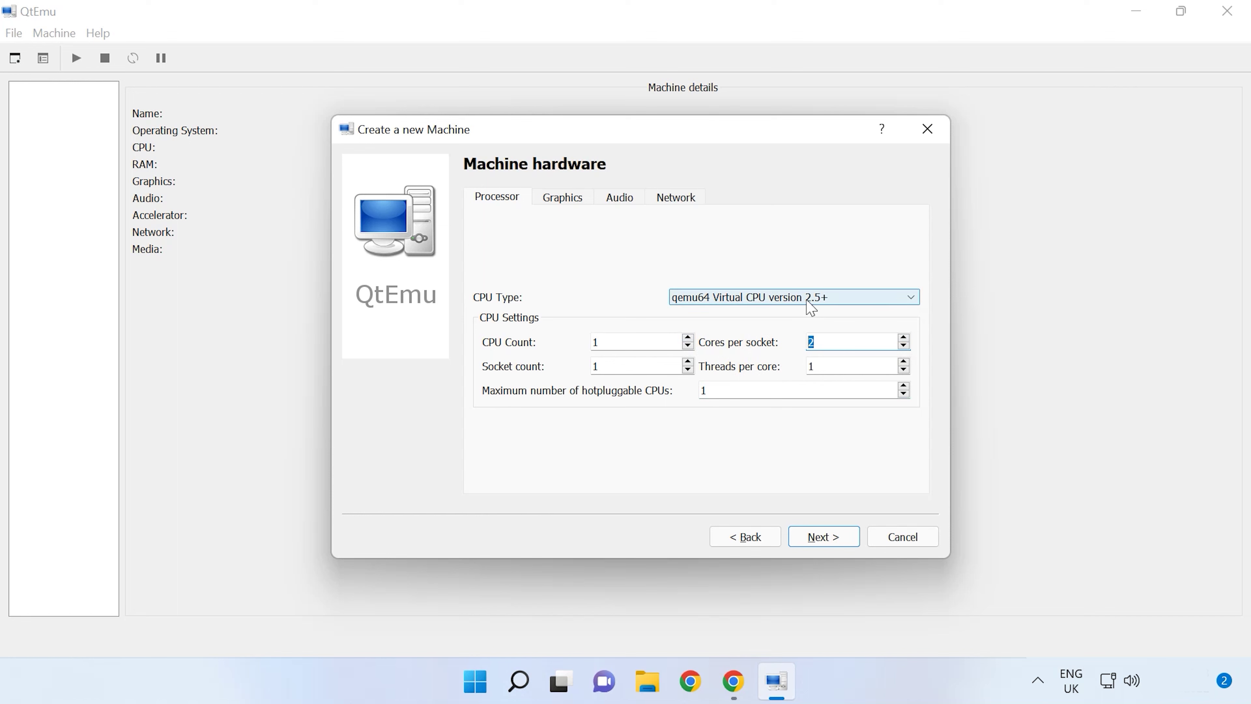
# Choose the QXL Paravirtual Graphic Card as GPU, review the audio, network and processor settings, and continue to the machine accelerator options
pyautogui.click(574, 199)
pyautogui.click(643, 297)
pyautogui.click(663, 362)
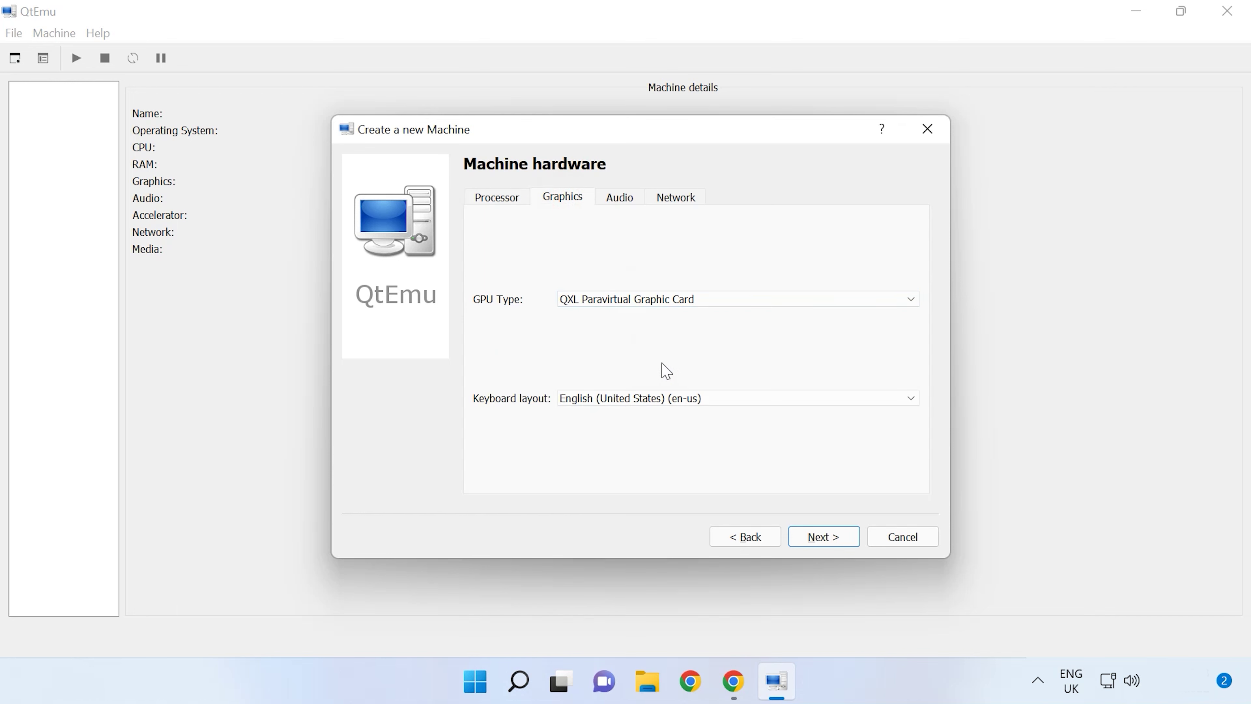
pyautogui.click(619, 197)
pyautogui.click(677, 197)
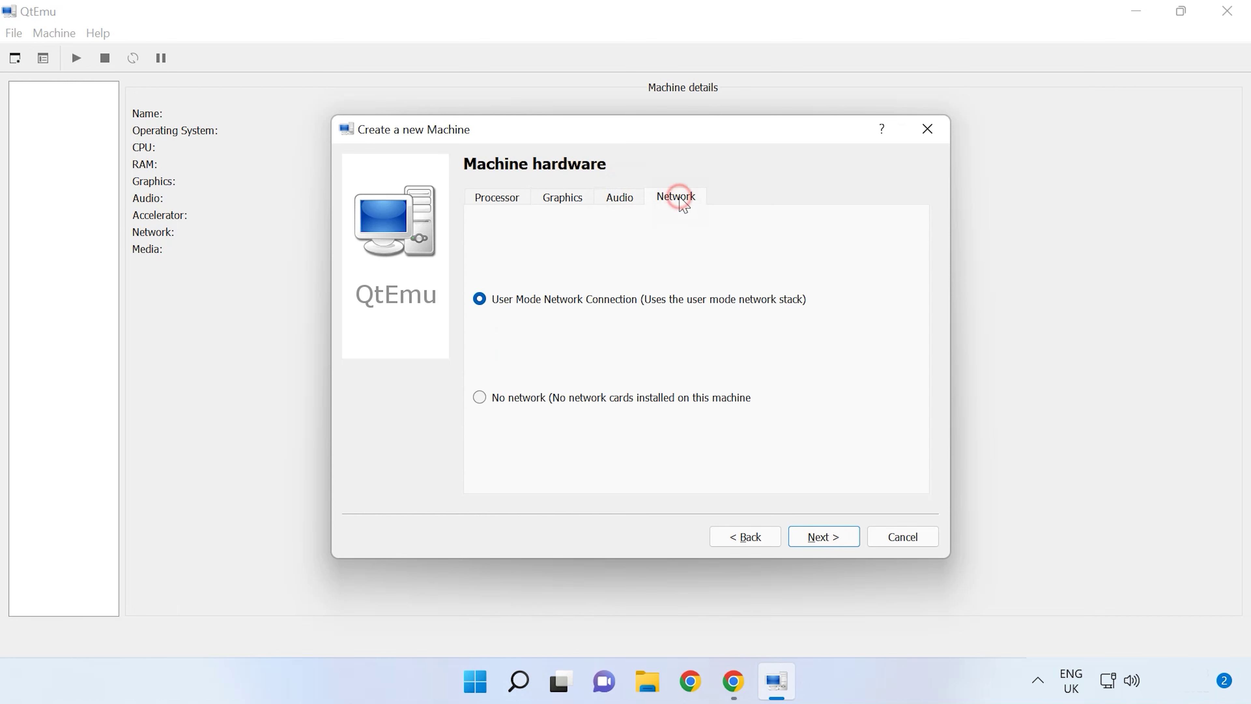
pyautogui.click(499, 197)
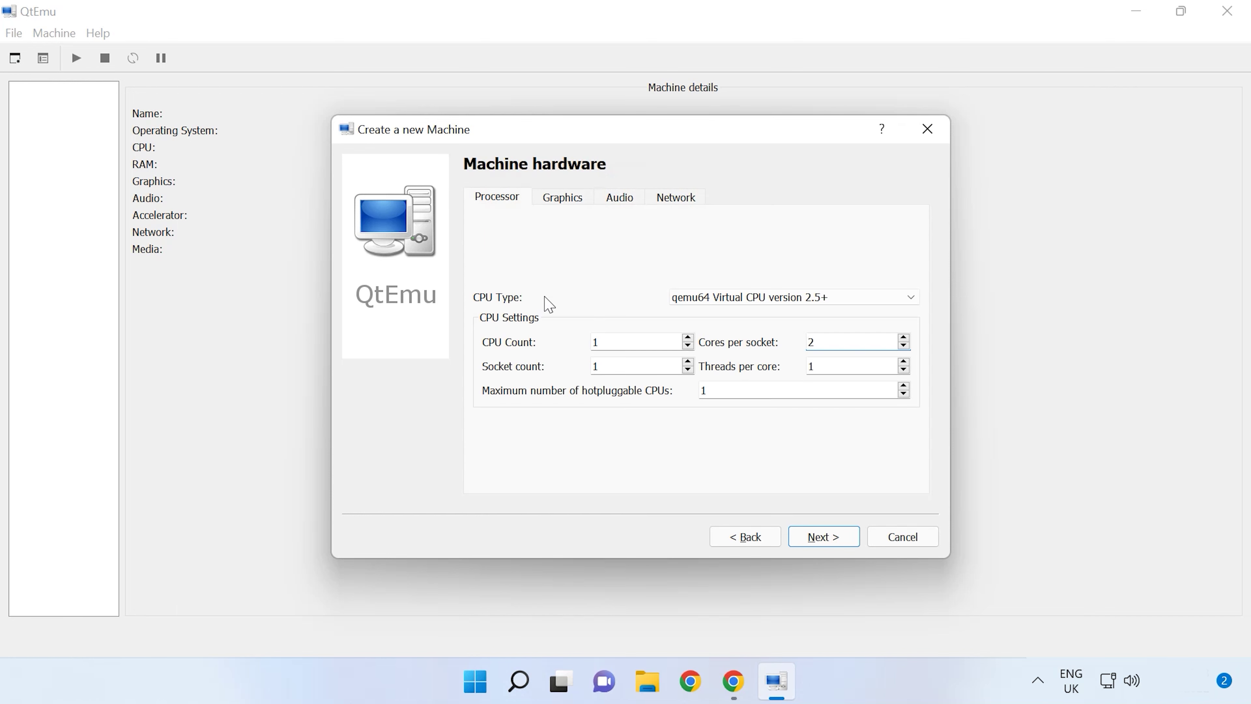
pyautogui.click(831, 543)
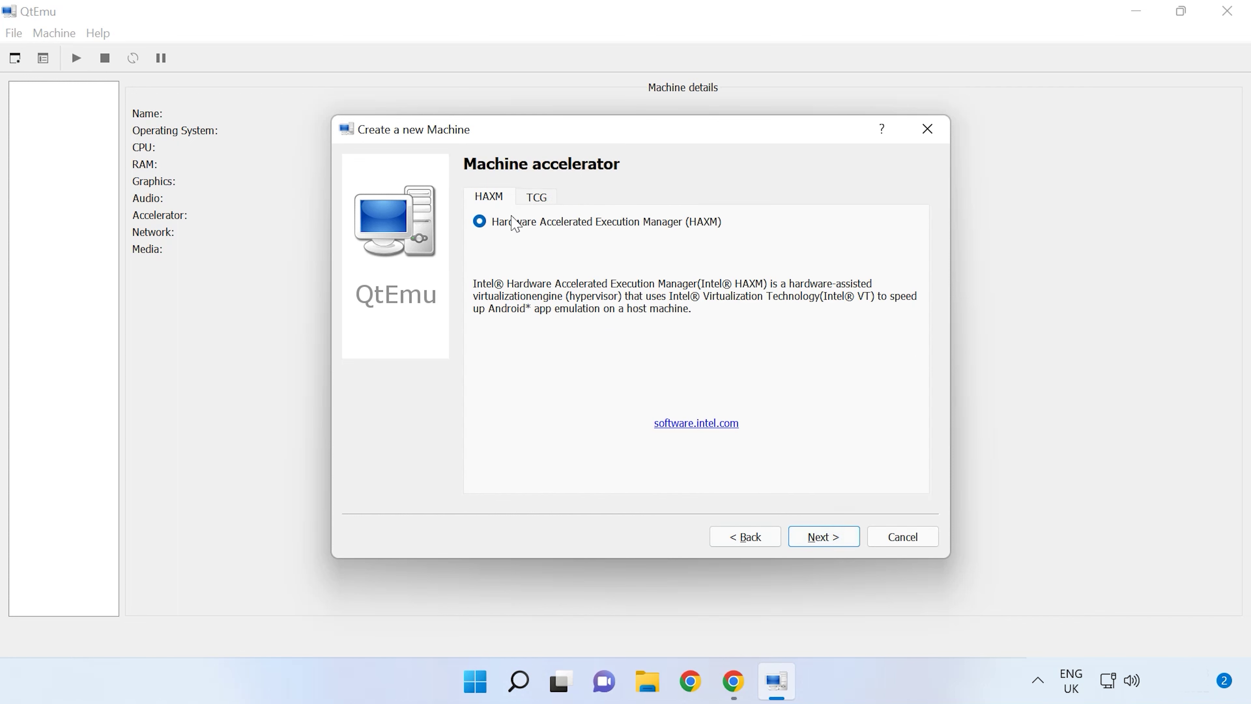
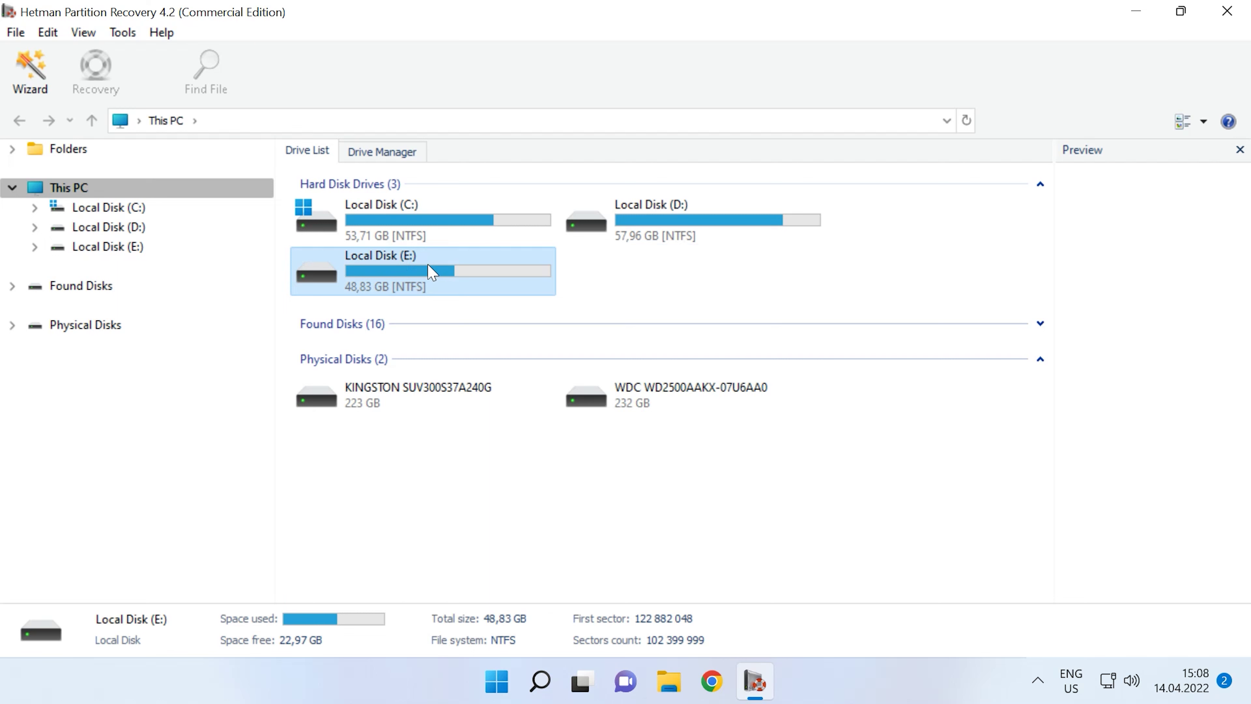
# In Hetman Partition Recovery, run a fast scan of Local Disk (E:) and finish the wizard to open its contents
pyautogui.rightClick(432, 271)
pyautogui.click(492, 279)
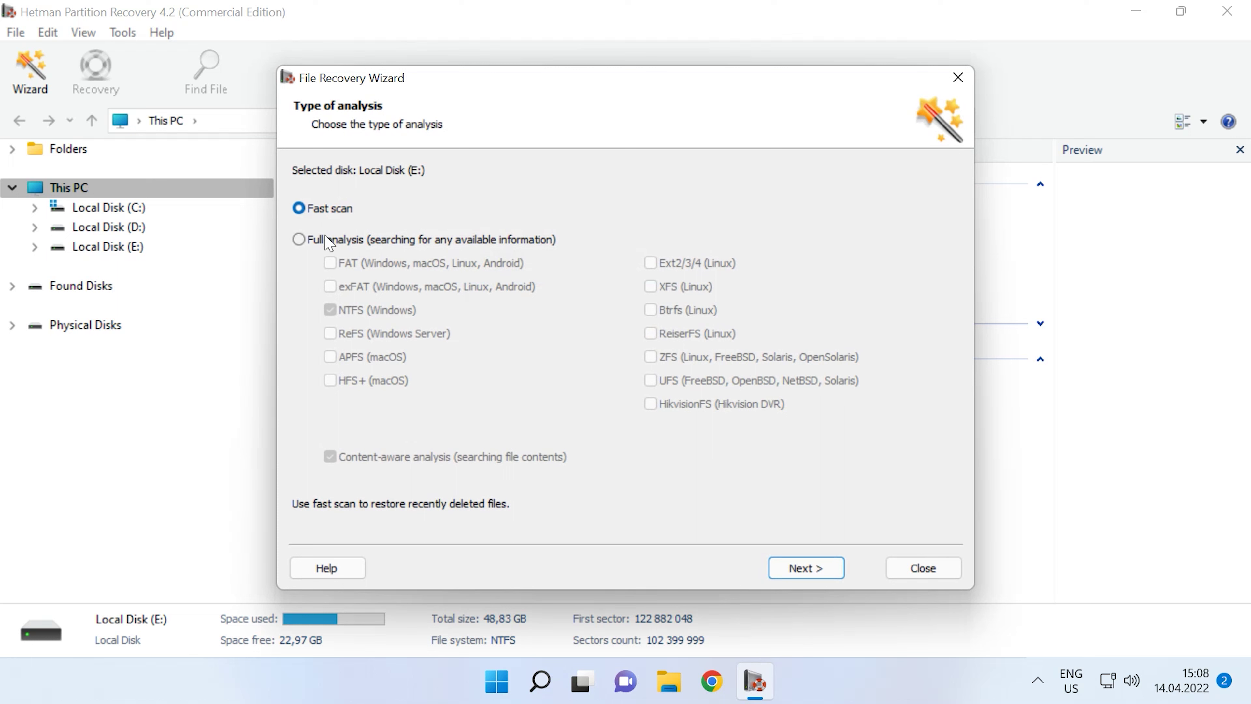
pyautogui.click(315, 241)
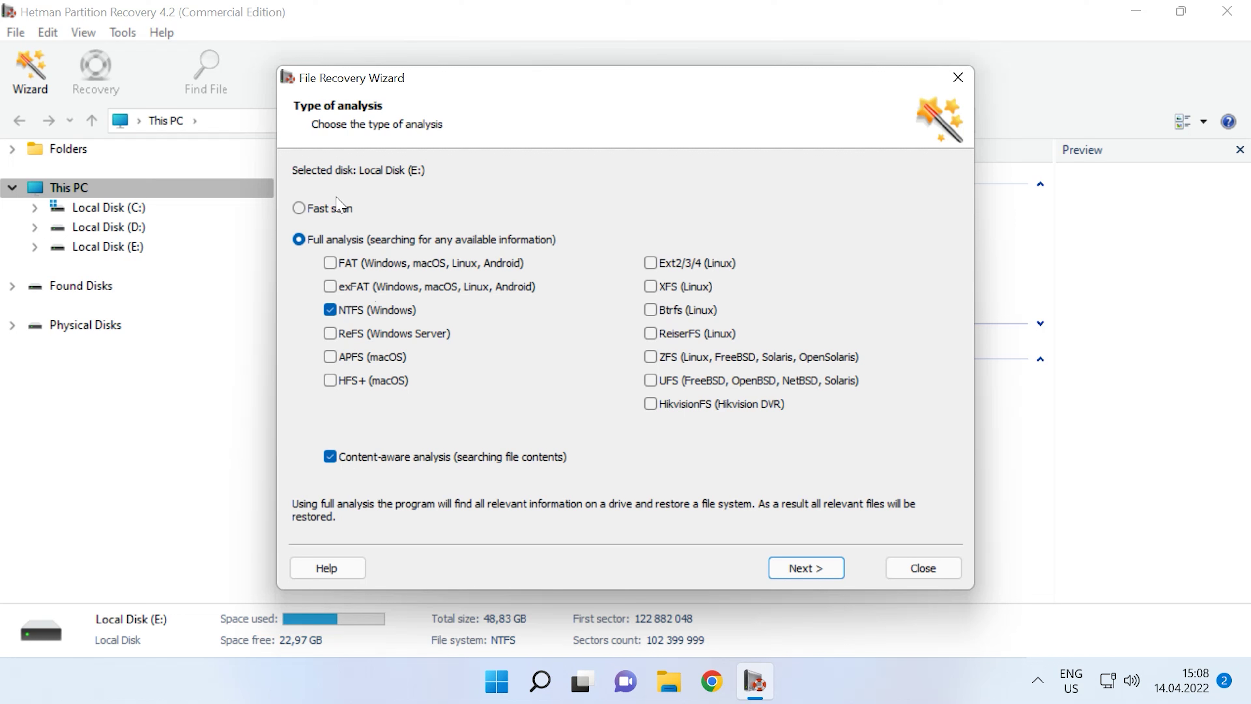
pyautogui.click(328, 207)
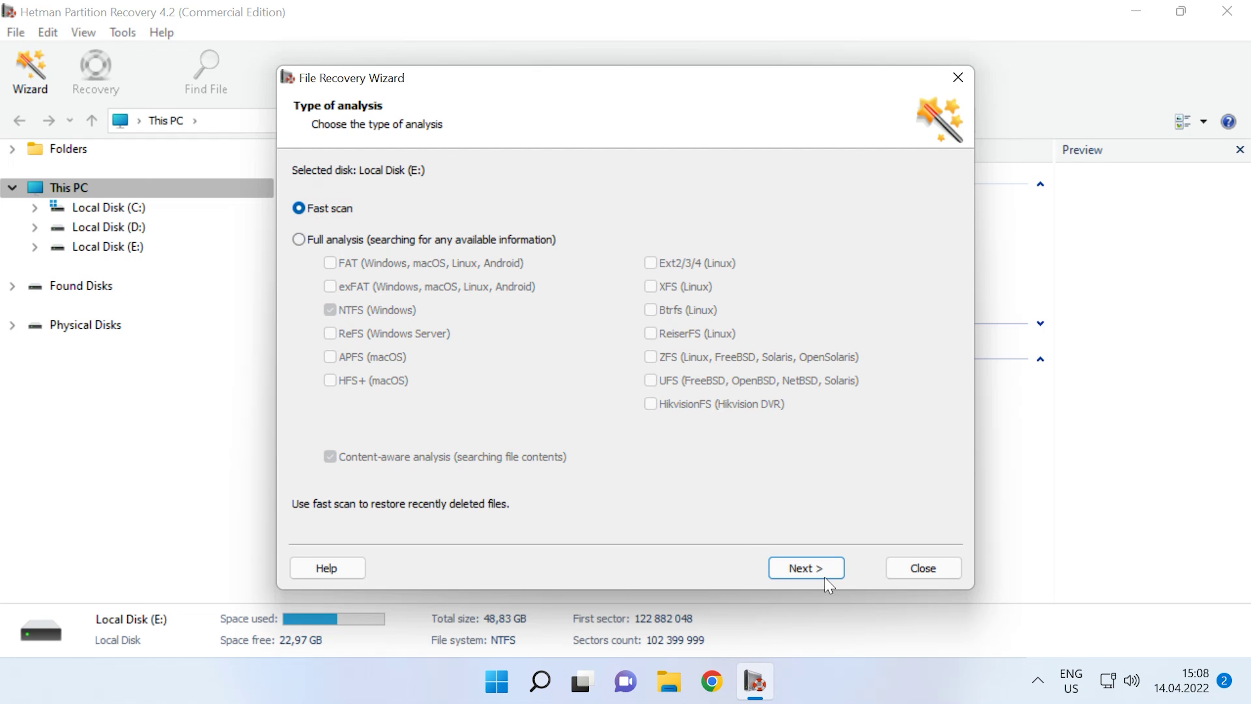
pyautogui.click(806, 585)
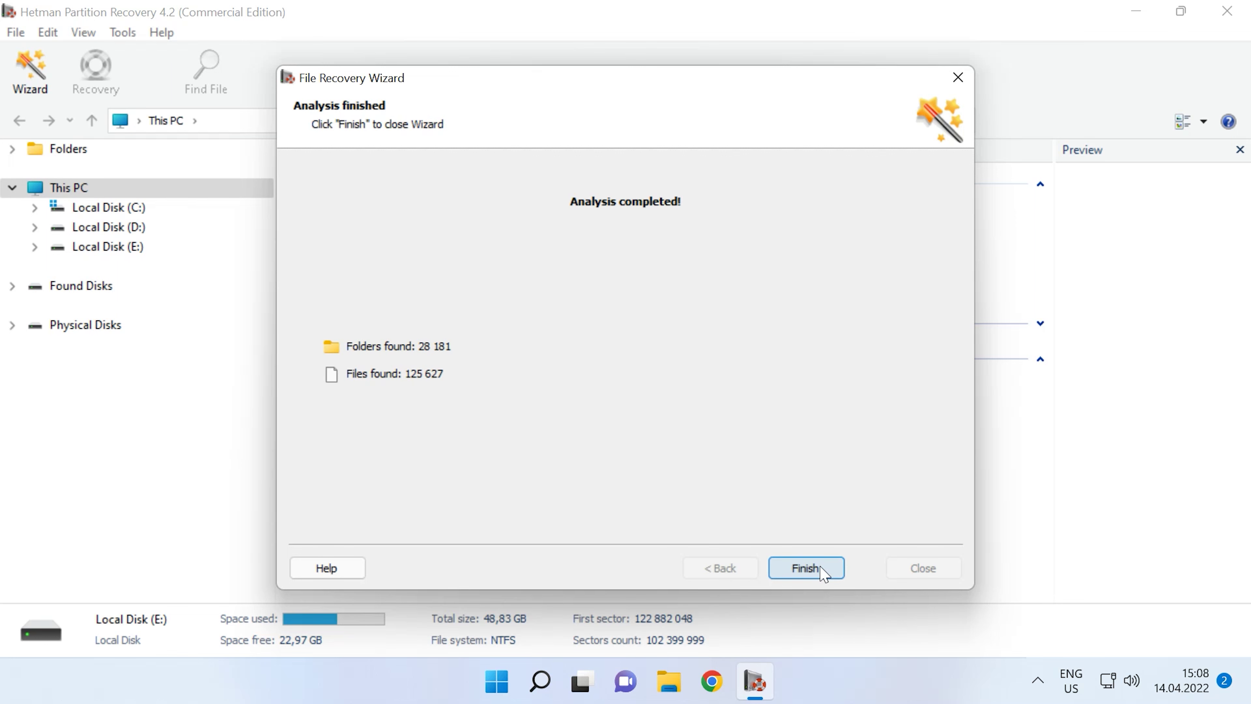
pyautogui.click(805, 571)
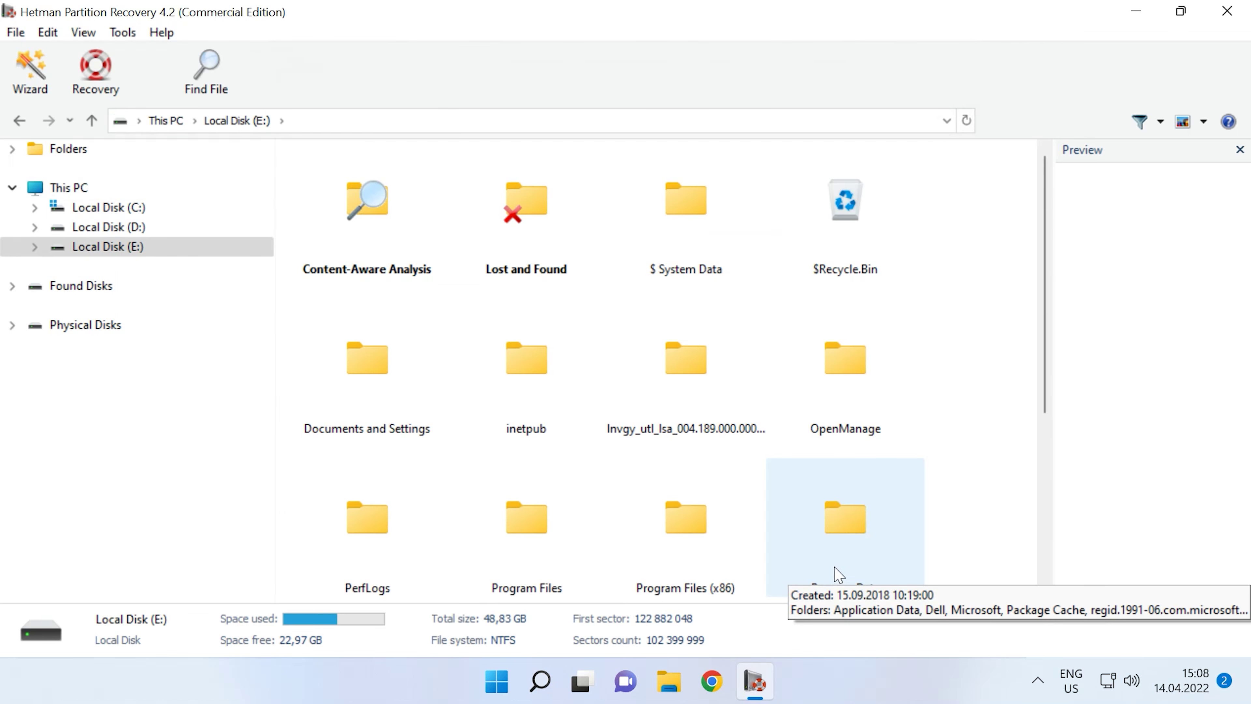
# Open the qemu folder on Local Disk (E:), select ubuntu.qcow2 and start its recovery with the Save to hard disk method
pyautogui.scroll(-3, 448, 488)
pyautogui.scroll(-1, 600, 475)
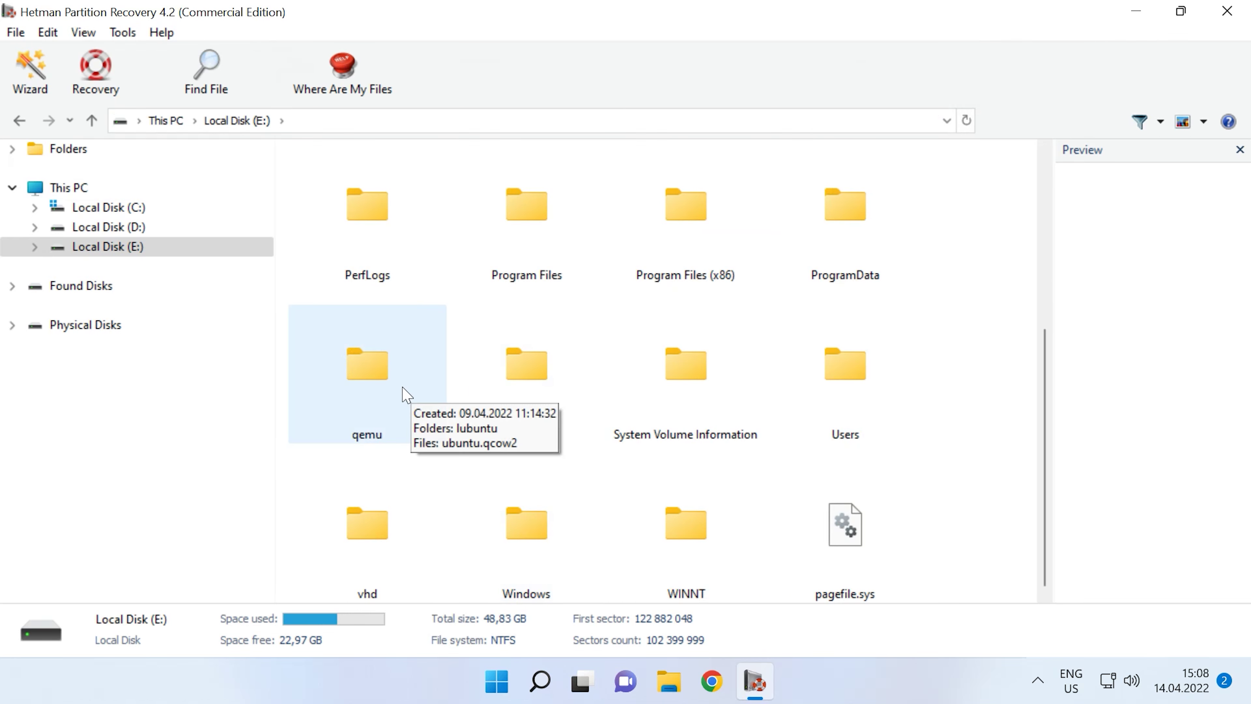
pyautogui.doubleClick(382, 419)
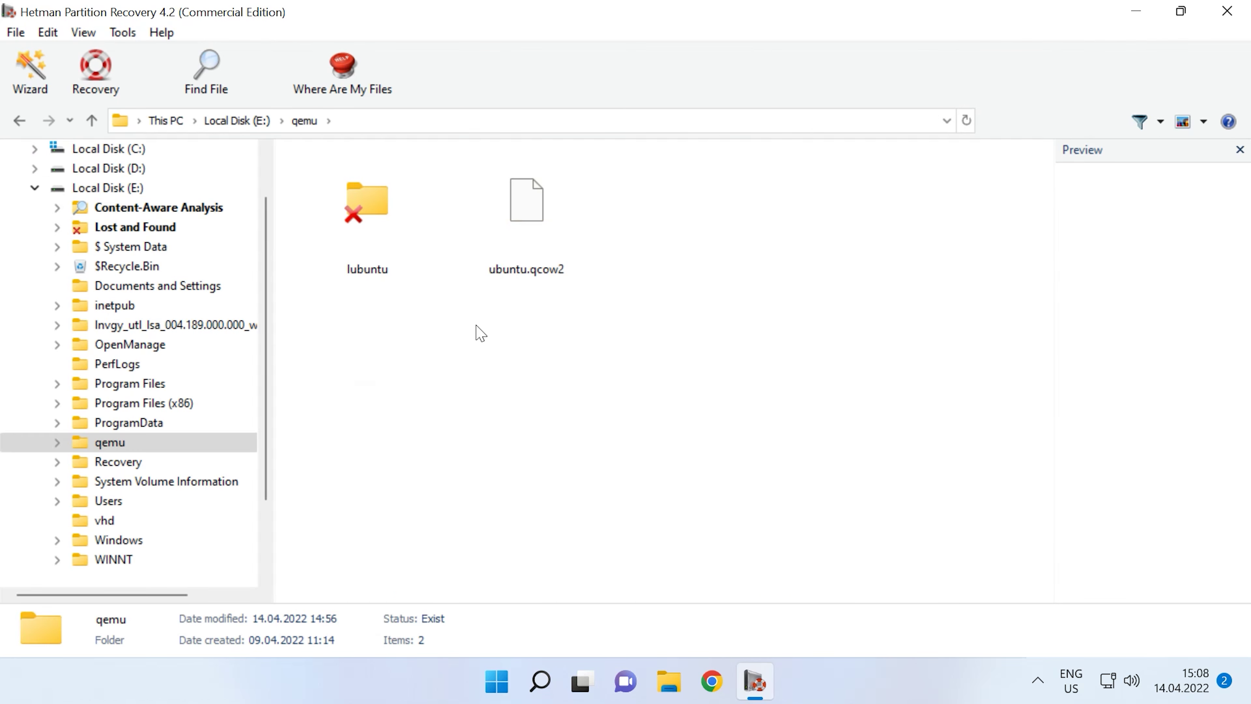
pyautogui.click(542, 256)
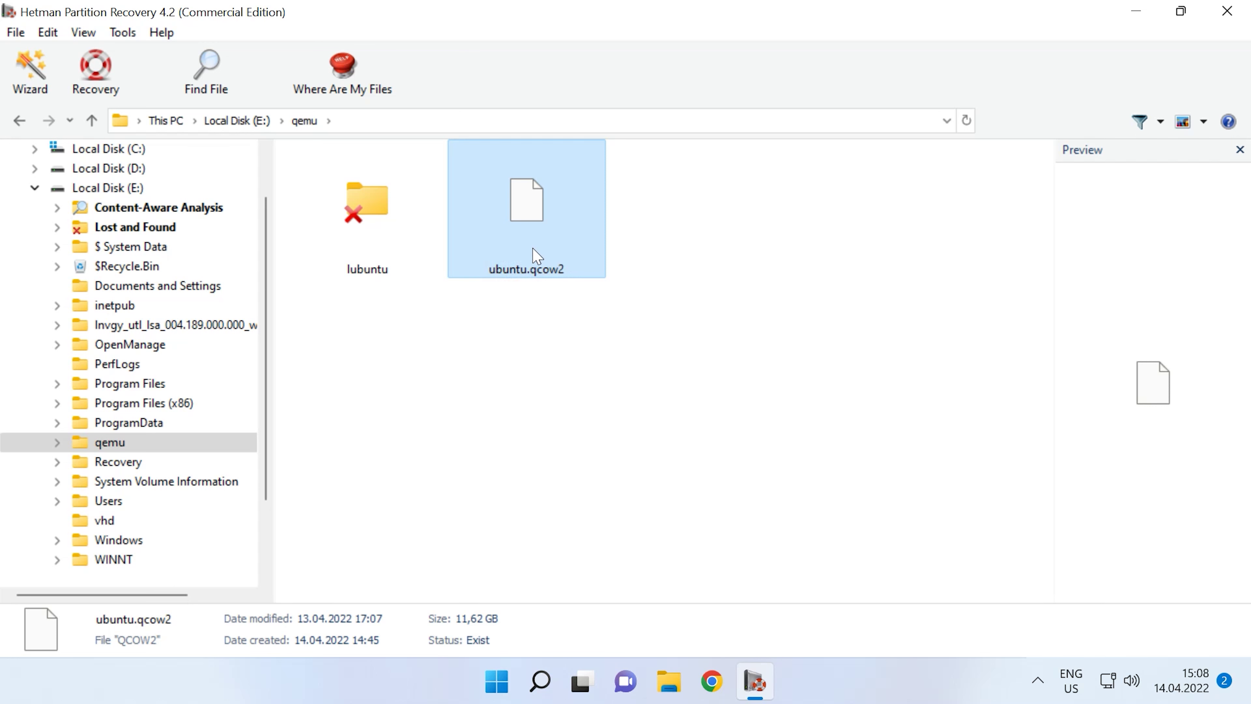
pyautogui.click(102, 104)
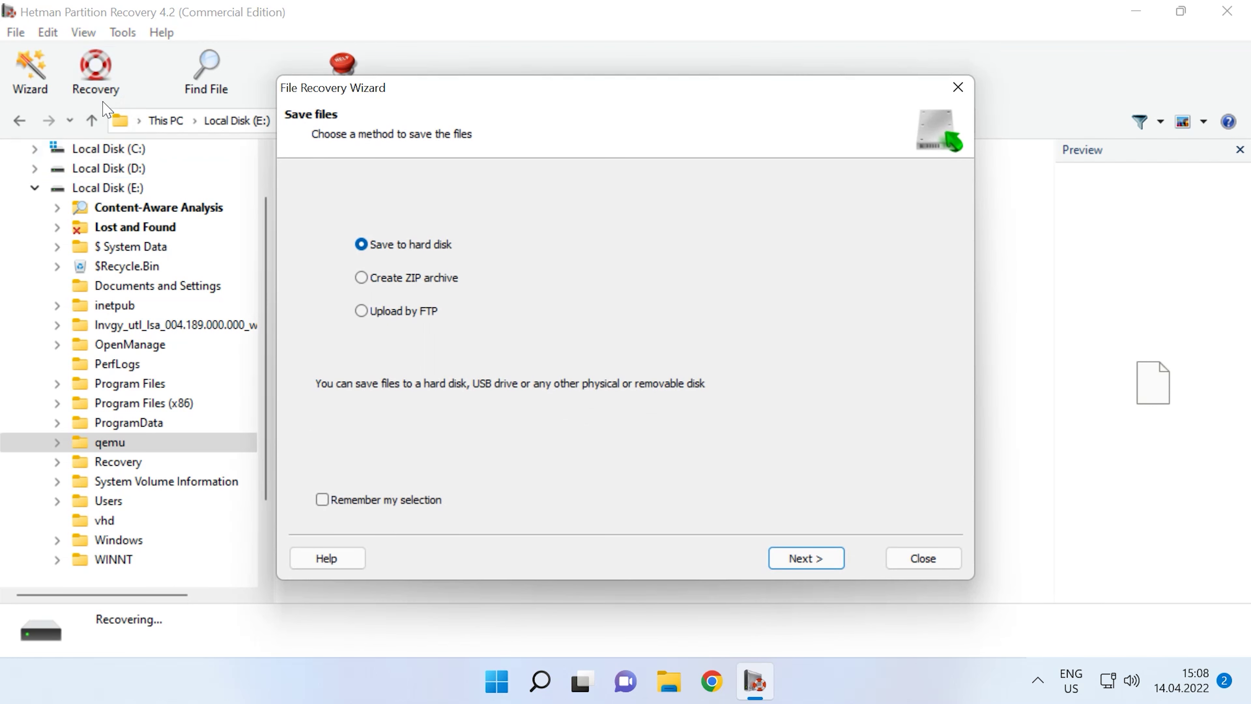
pyautogui.click(802, 559)
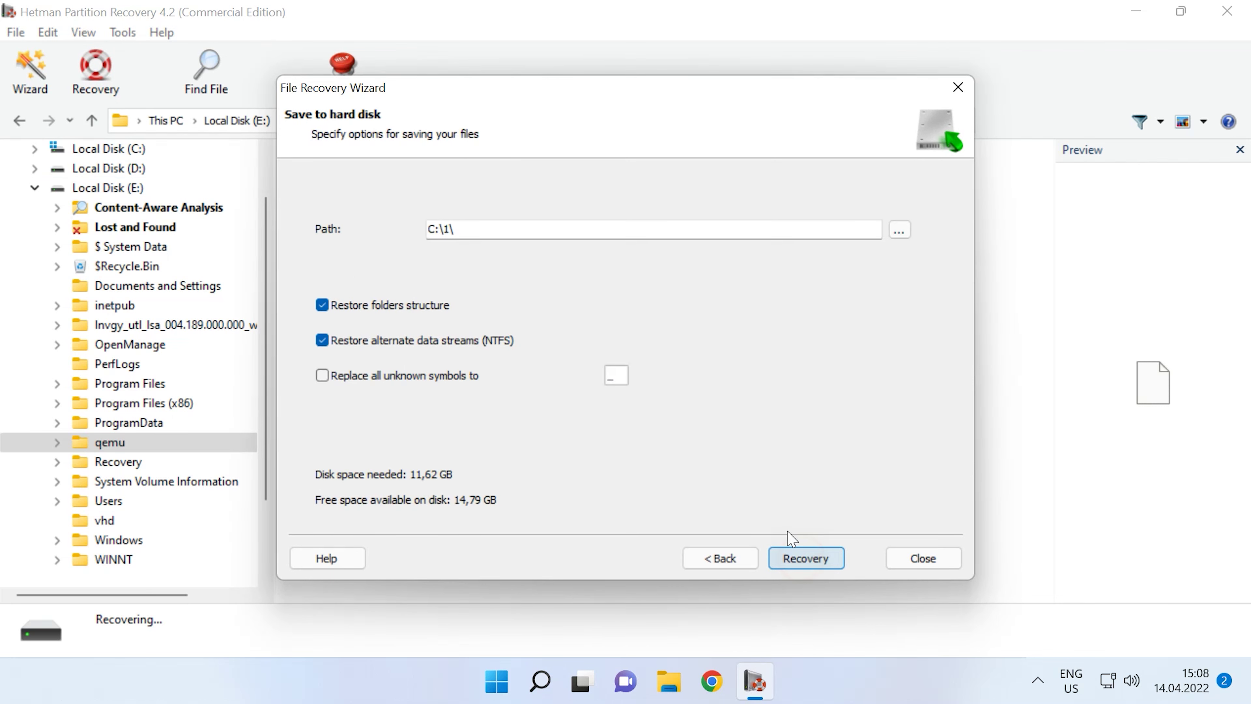
# Set the path for saving the recovered file to the folder C:\qemu
pyautogui.click(900, 229)
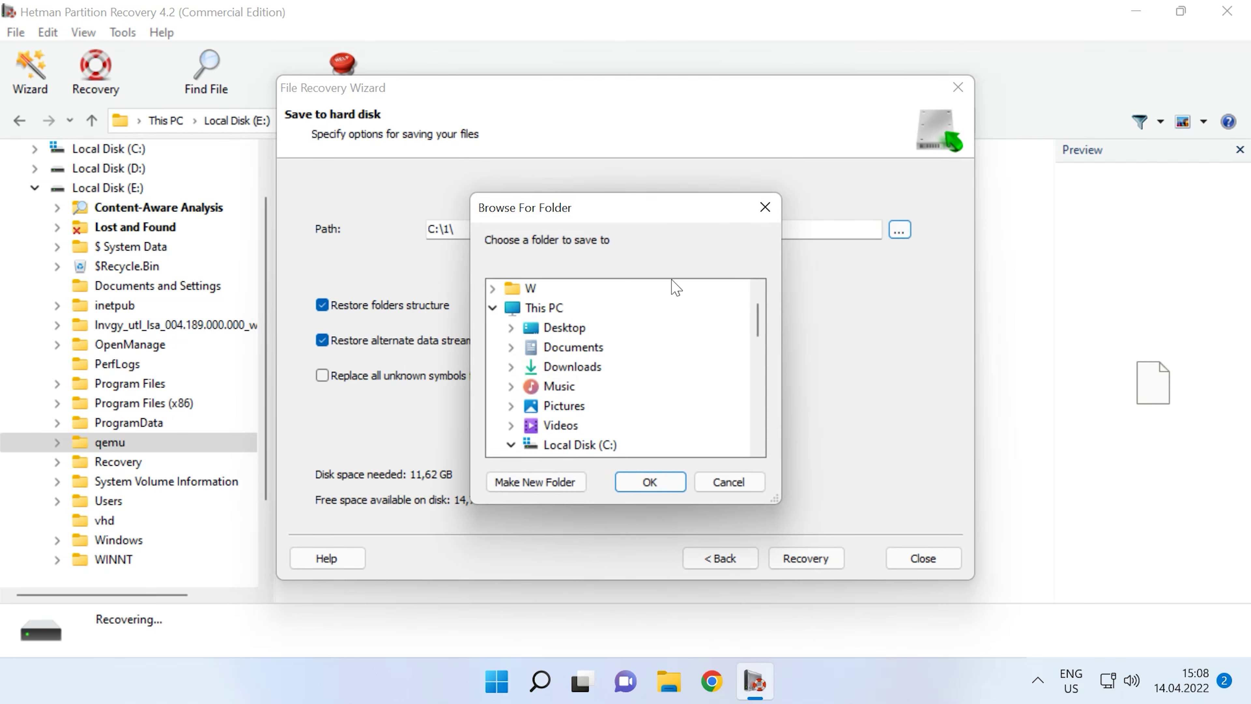
pyautogui.click(530, 311)
pyautogui.scroll(-2, 517, 357)
pyautogui.click(576, 326)
pyautogui.click(583, 424)
pyautogui.scroll(-1, 581, 428)
pyautogui.scroll(-1, 583, 427)
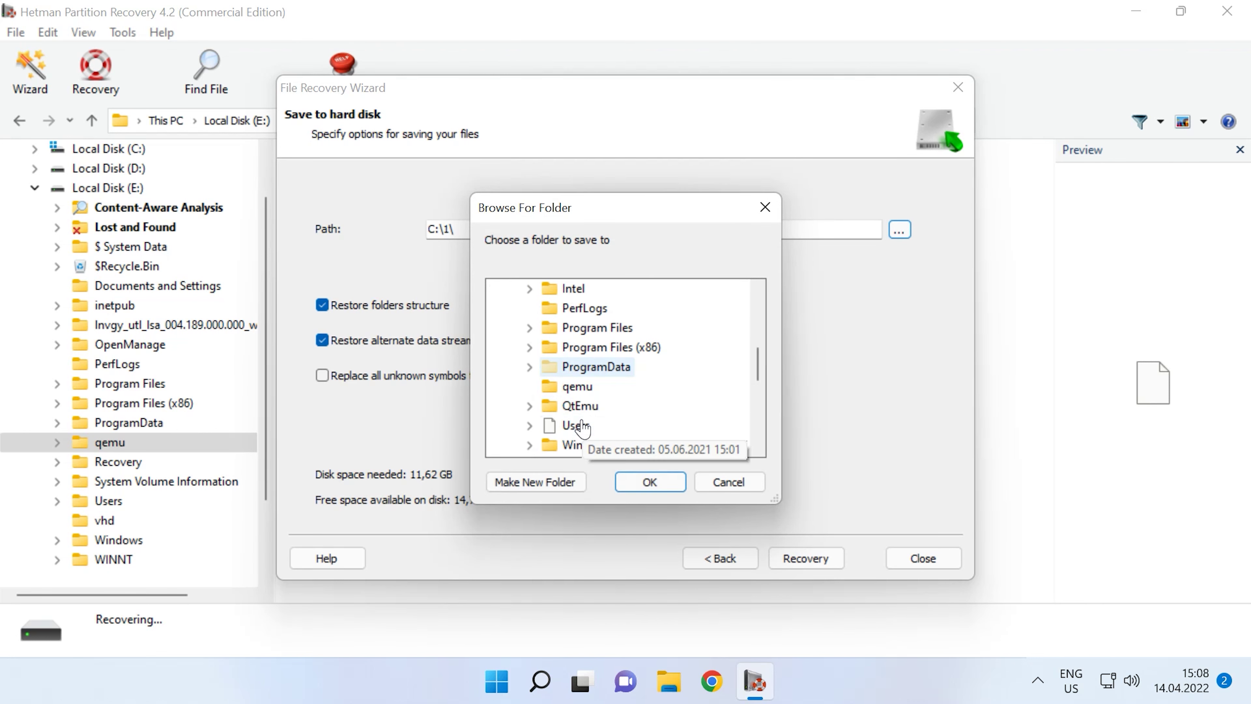
pyautogui.click(578, 387)
pyautogui.click(649, 482)
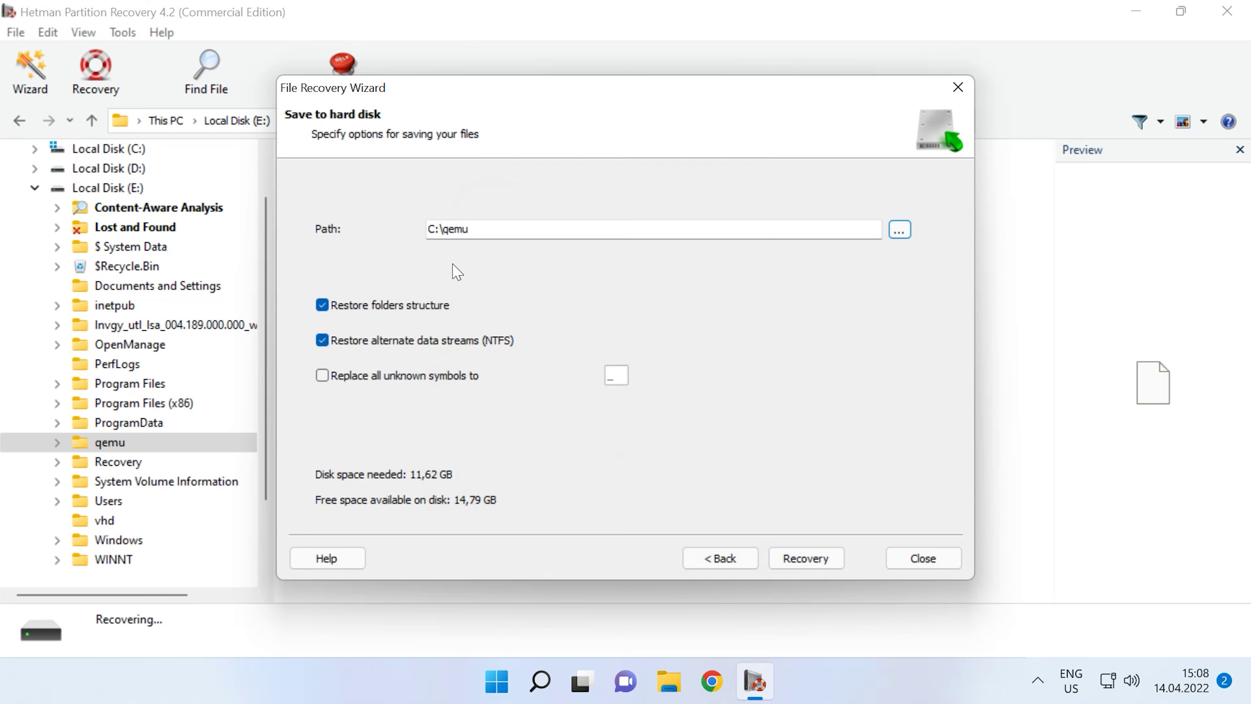
# Run the recovery of ubuntu.qcow2, finish the wizard and check the recovered contents of C:\qemu in File Explorer
pyautogui.click(805, 556)
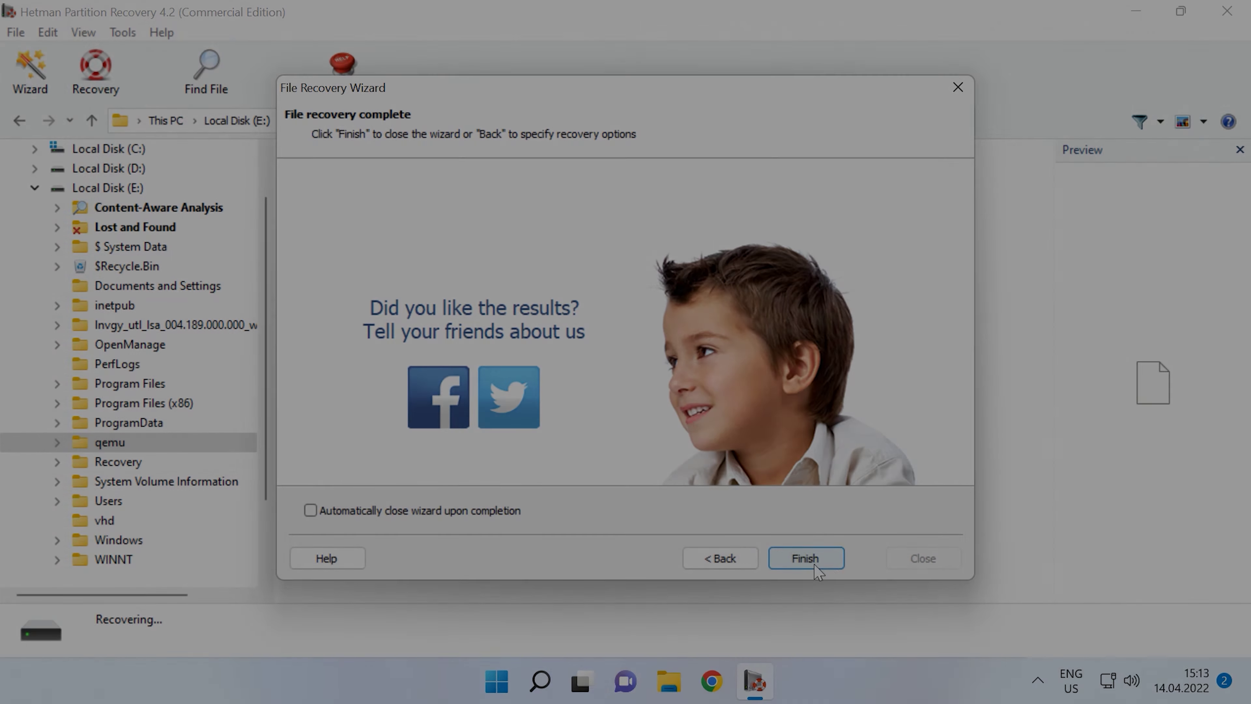
pyautogui.click(812, 561)
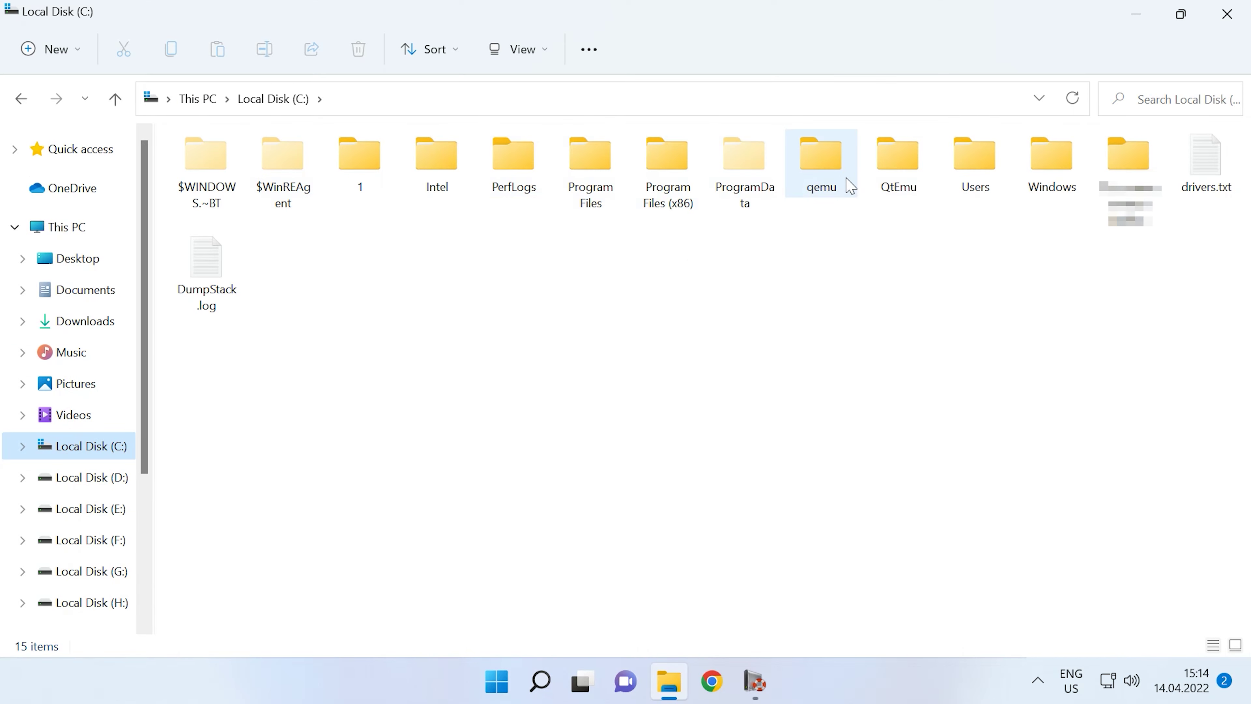
pyautogui.doubleClick(845, 183)
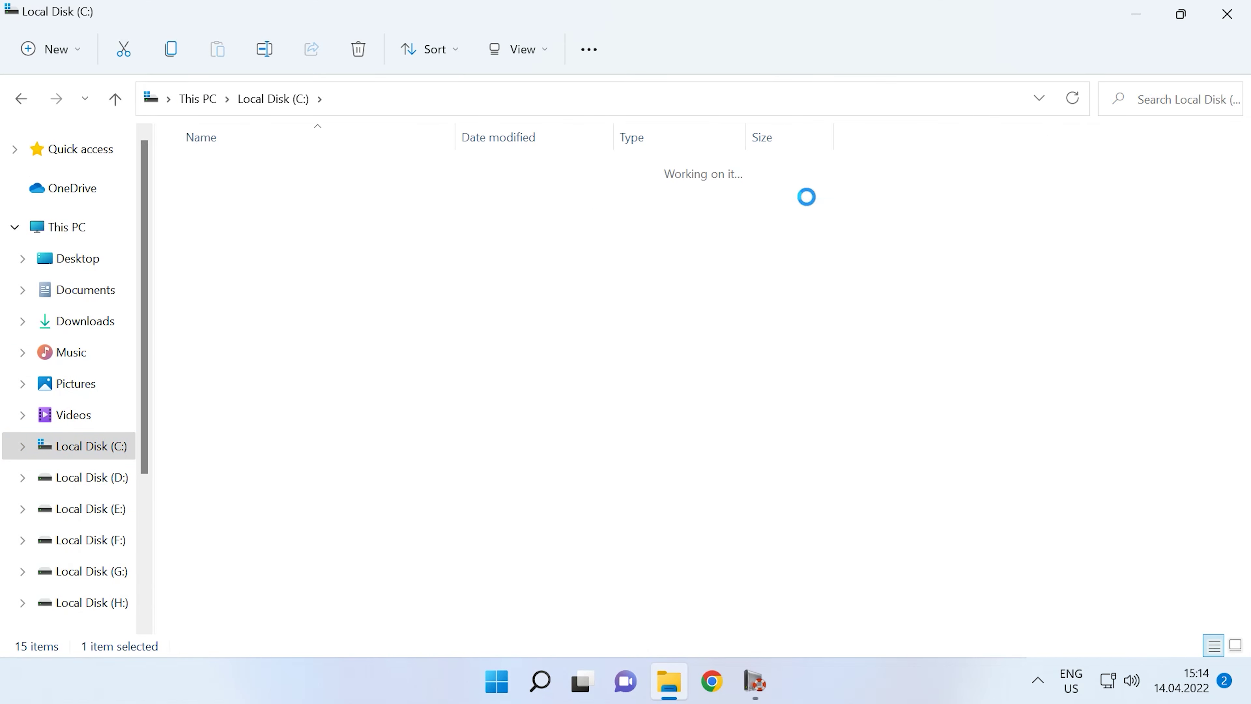
pyautogui.click(229, 174)
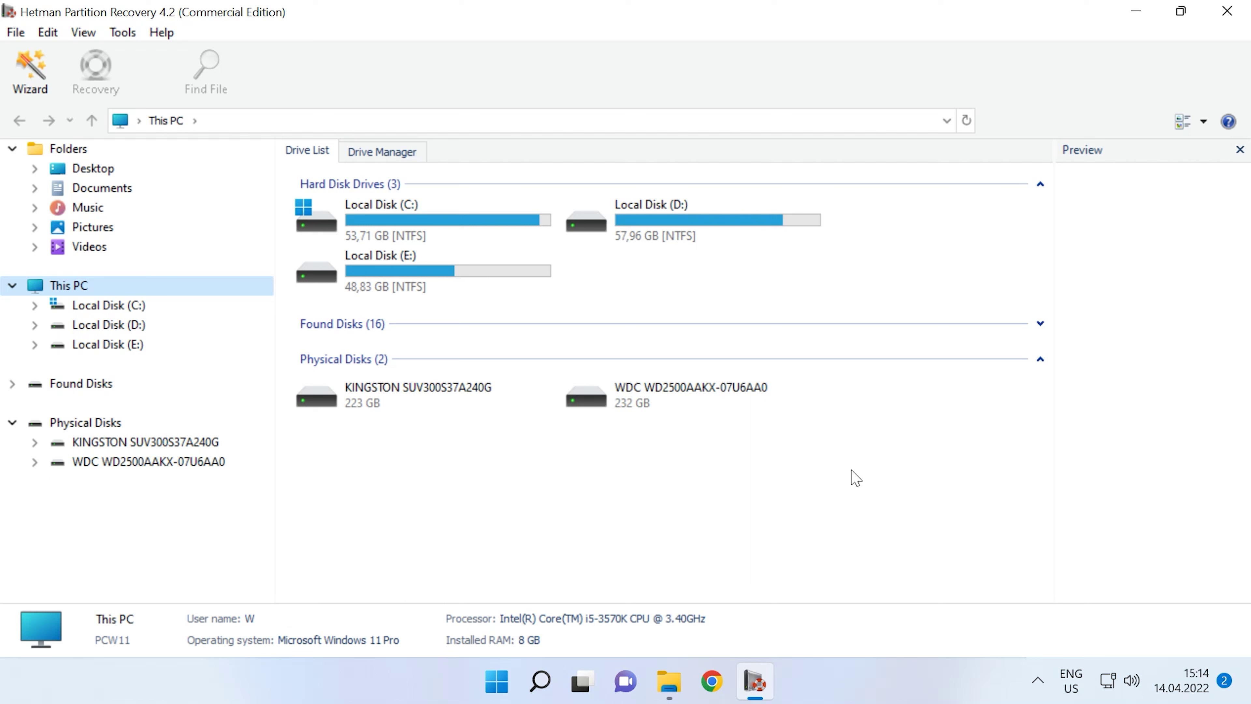
# In Hetman Partition Recovery, start mounting a disk with the image type QEMU (*.qcow, *.qcow2, *.img, *.cow, *.qed)
pyautogui.click(125, 35)
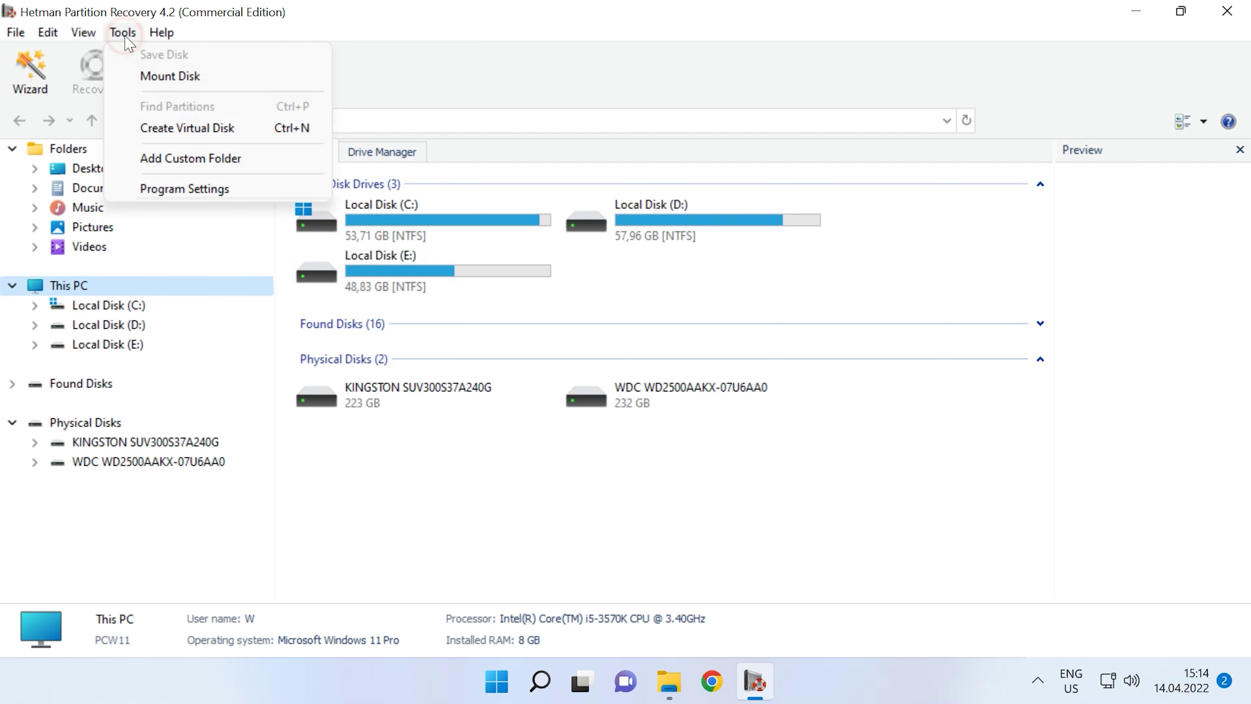
pyautogui.click(190, 77)
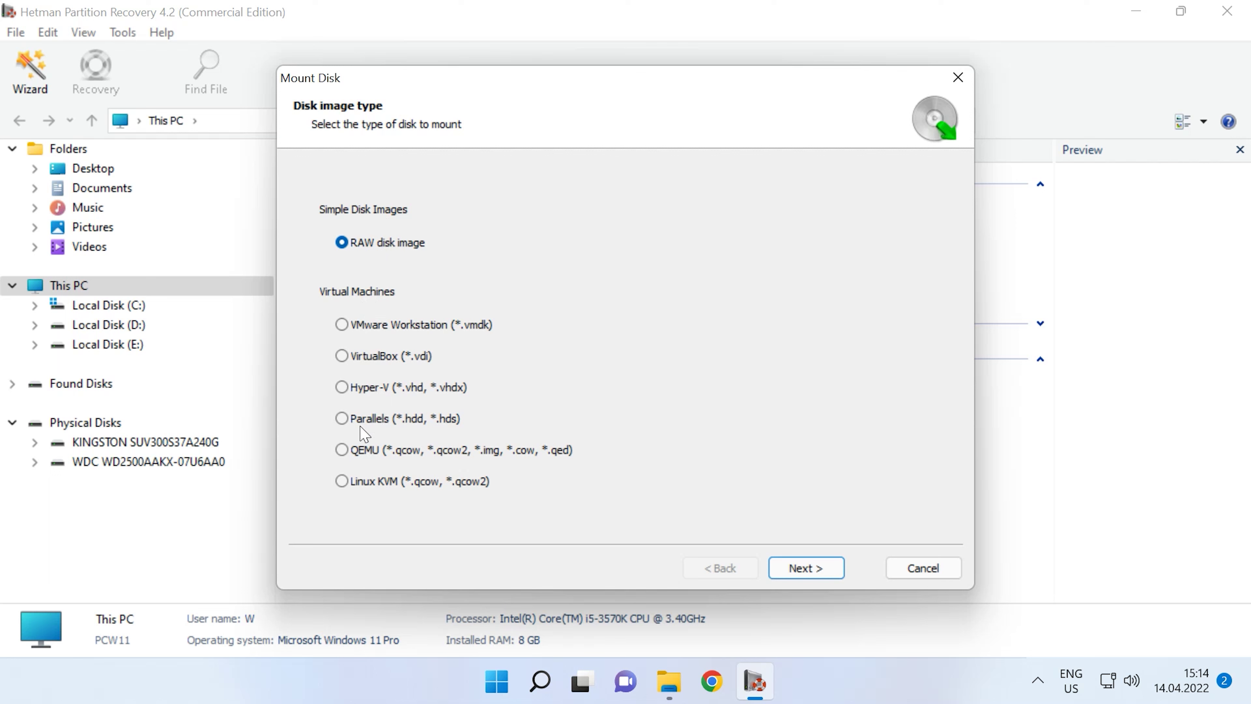
pyautogui.click(342, 451)
pyautogui.click(809, 569)
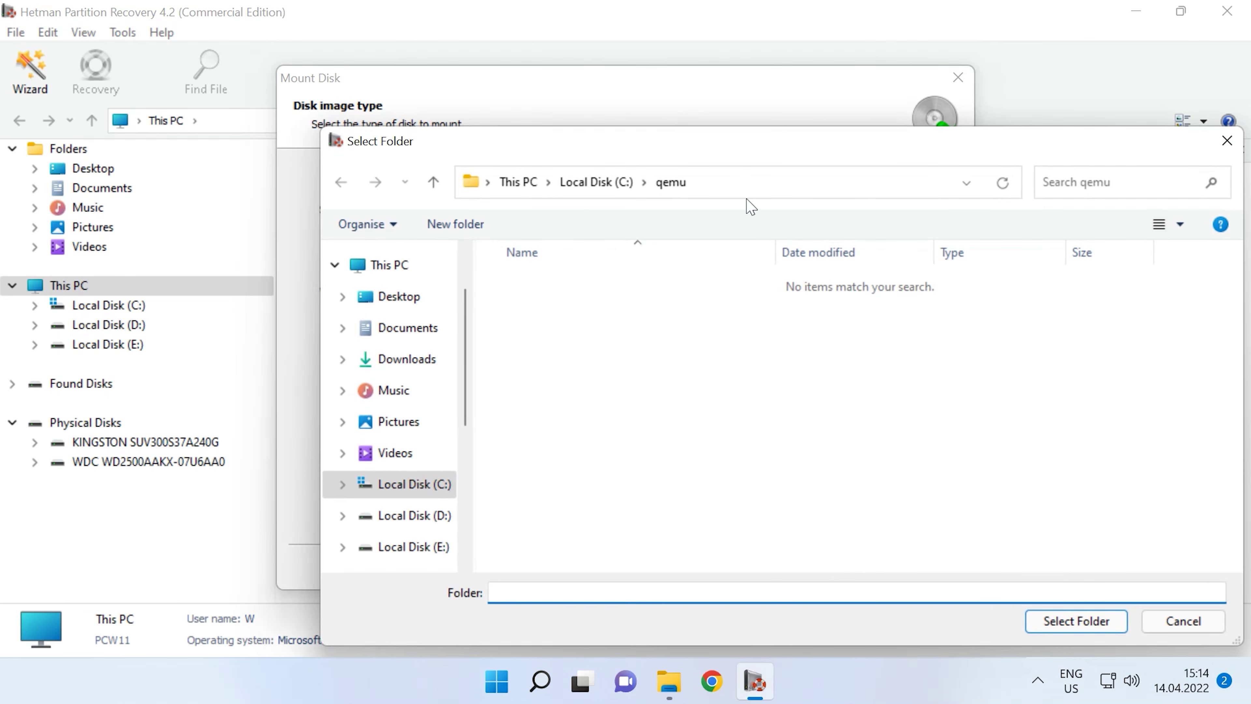
# Choose the folder C:\qemu as the image location and mount the ubuntu.qcow2 disk image
pyautogui.click(739, 187)
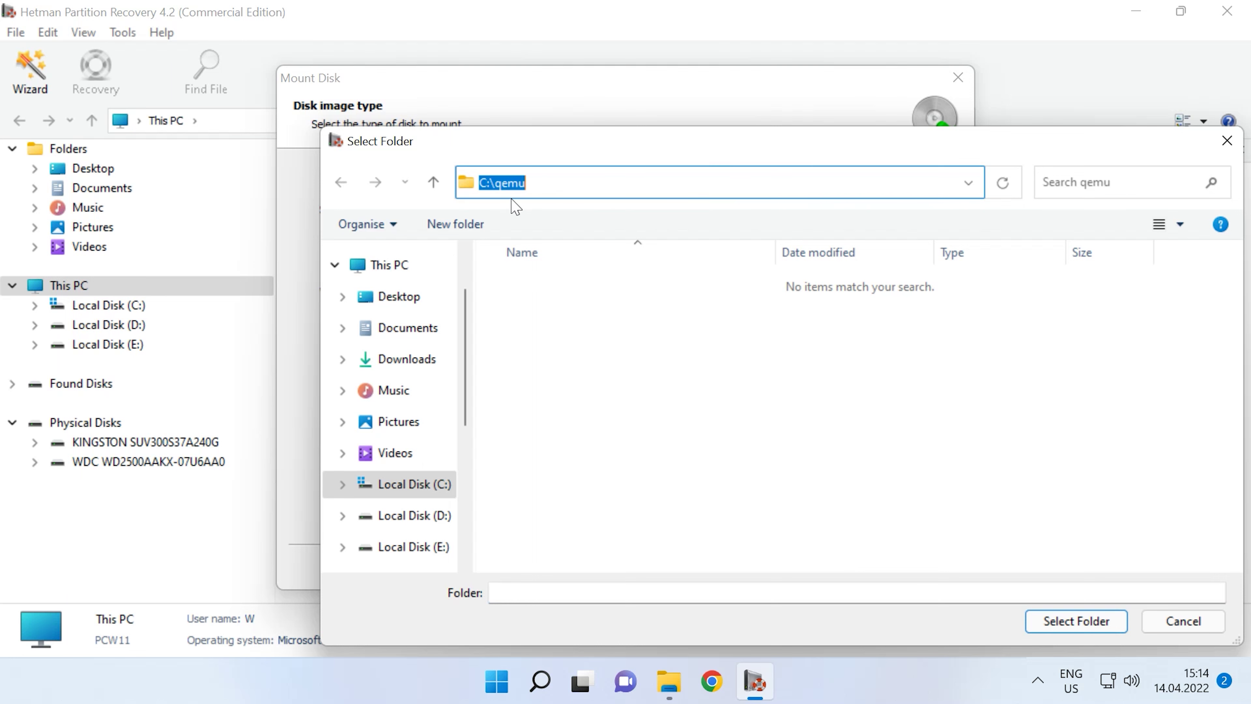
pyautogui.click(1092, 629)
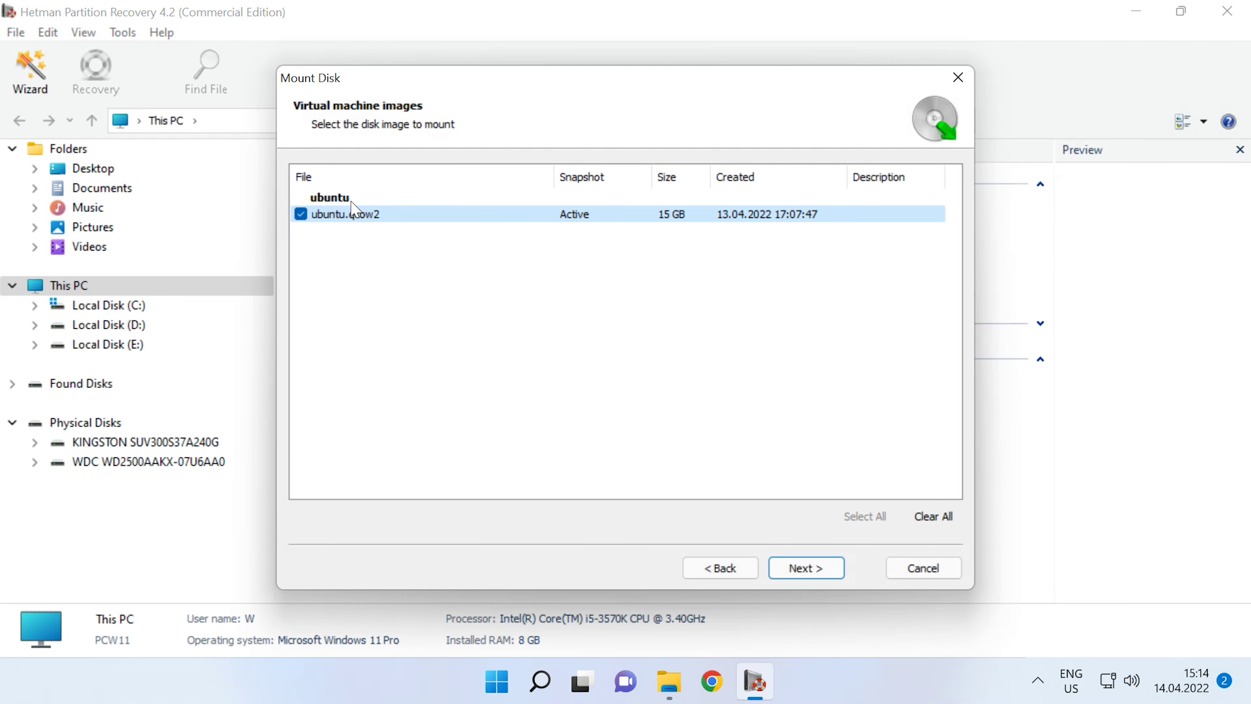
pyautogui.click(301, 214)
pyautogui.click(300, 213)
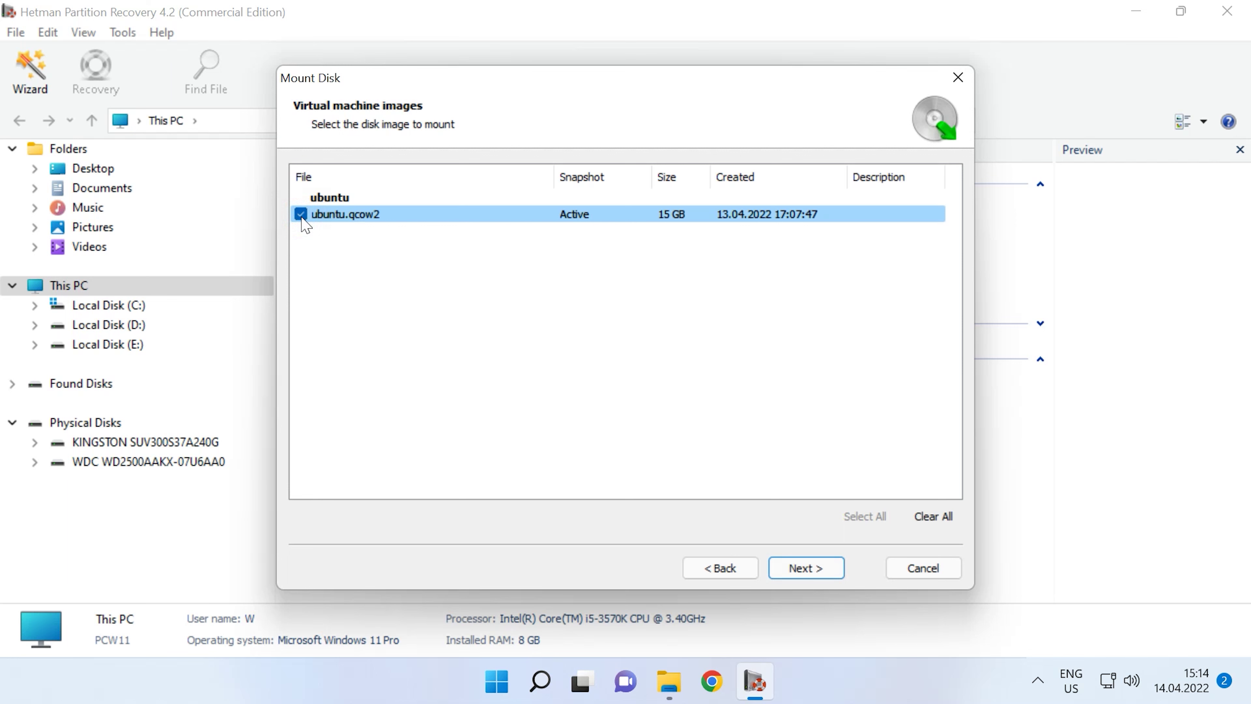
pyautogui.click(807, 571)
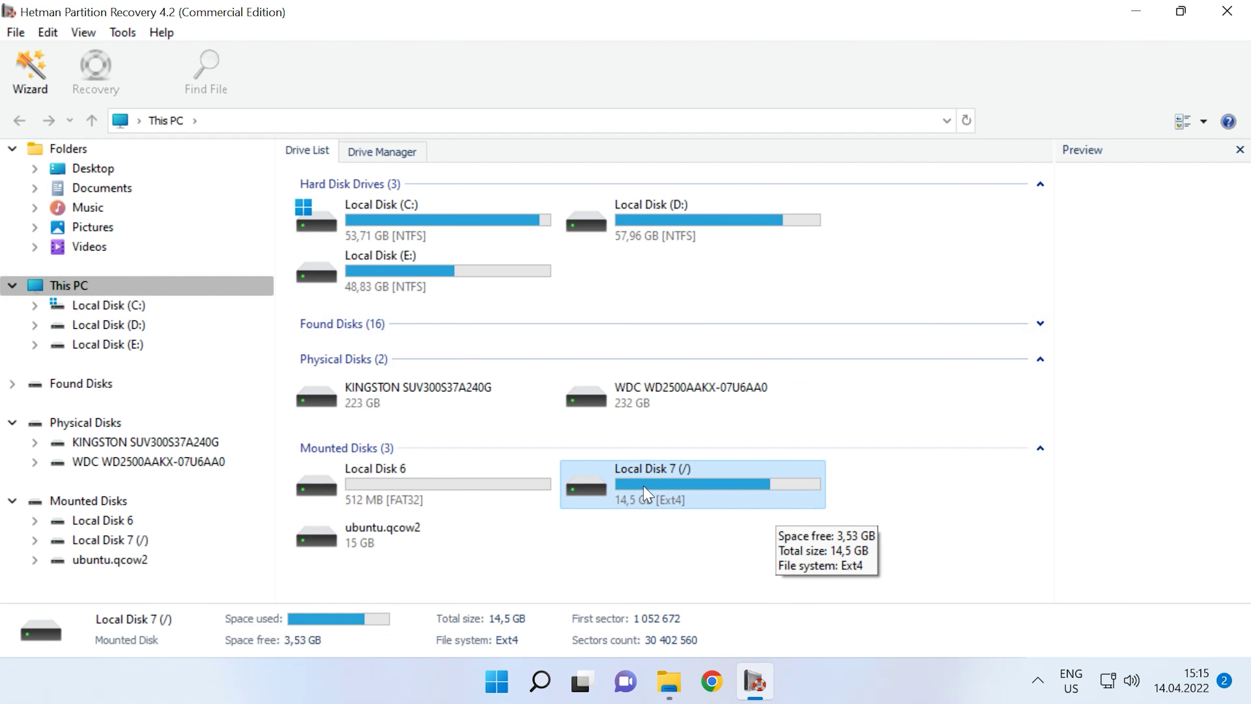
# Run a fast scan of the mounted Local Disk 7 (/) and finish the wizard to open its contents
pyautogui.click(701, 499)
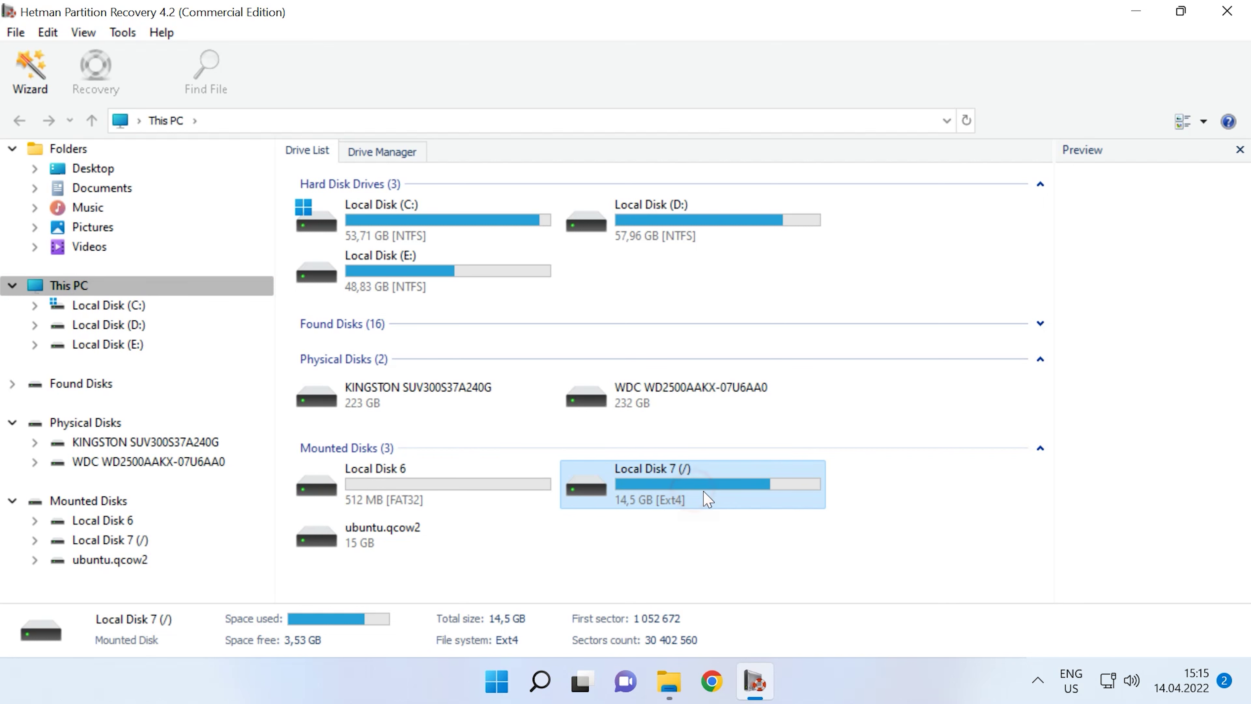
pyautogui.rightClick(705, 499)
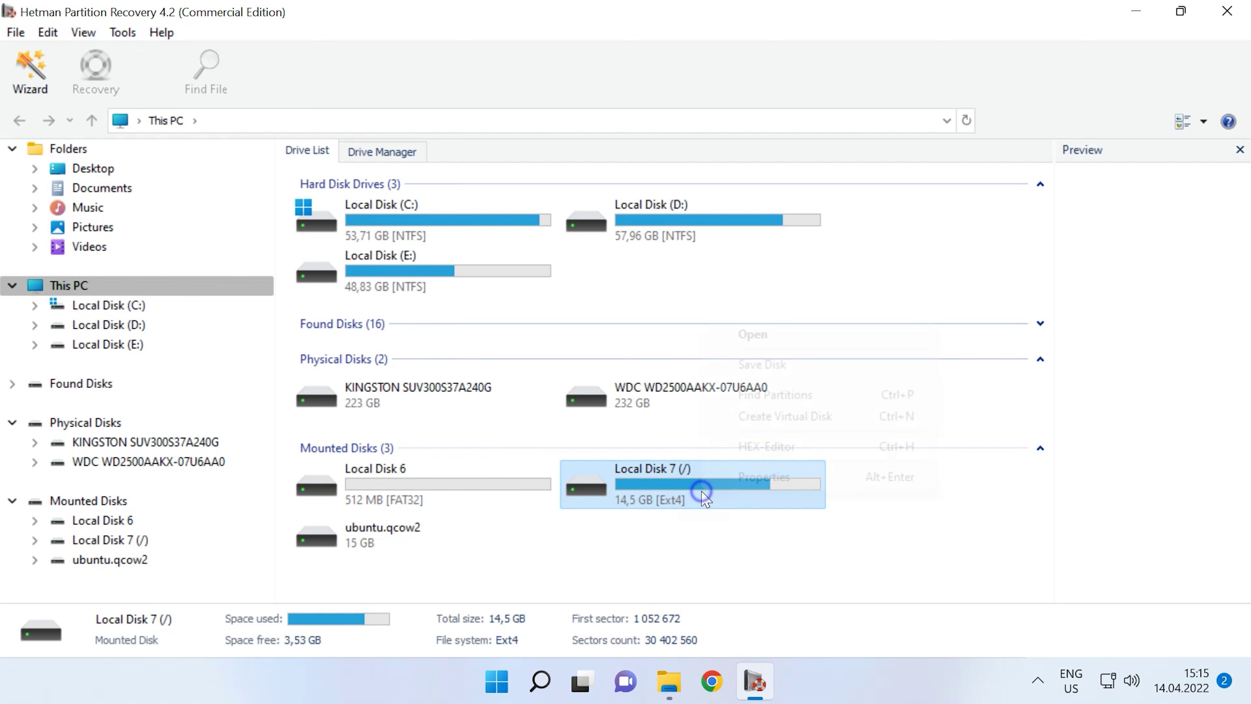
pyautogui.click(787, 345)
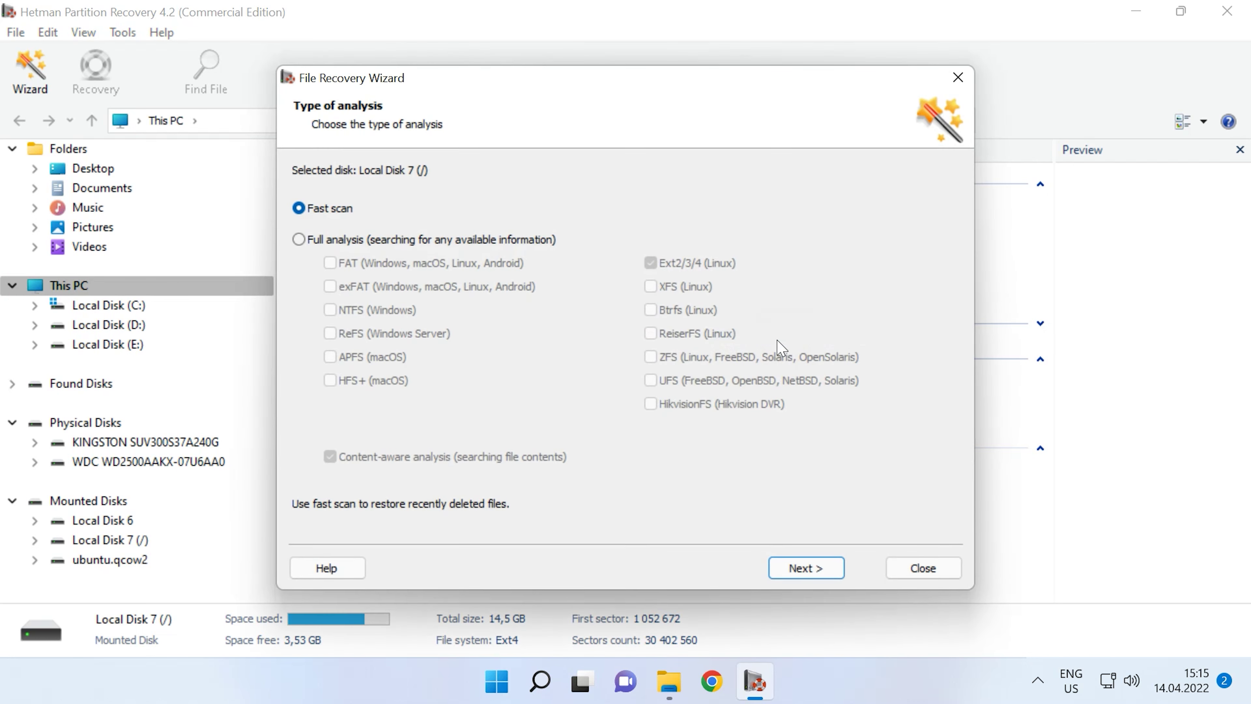
pyautogui.click(332, 236)
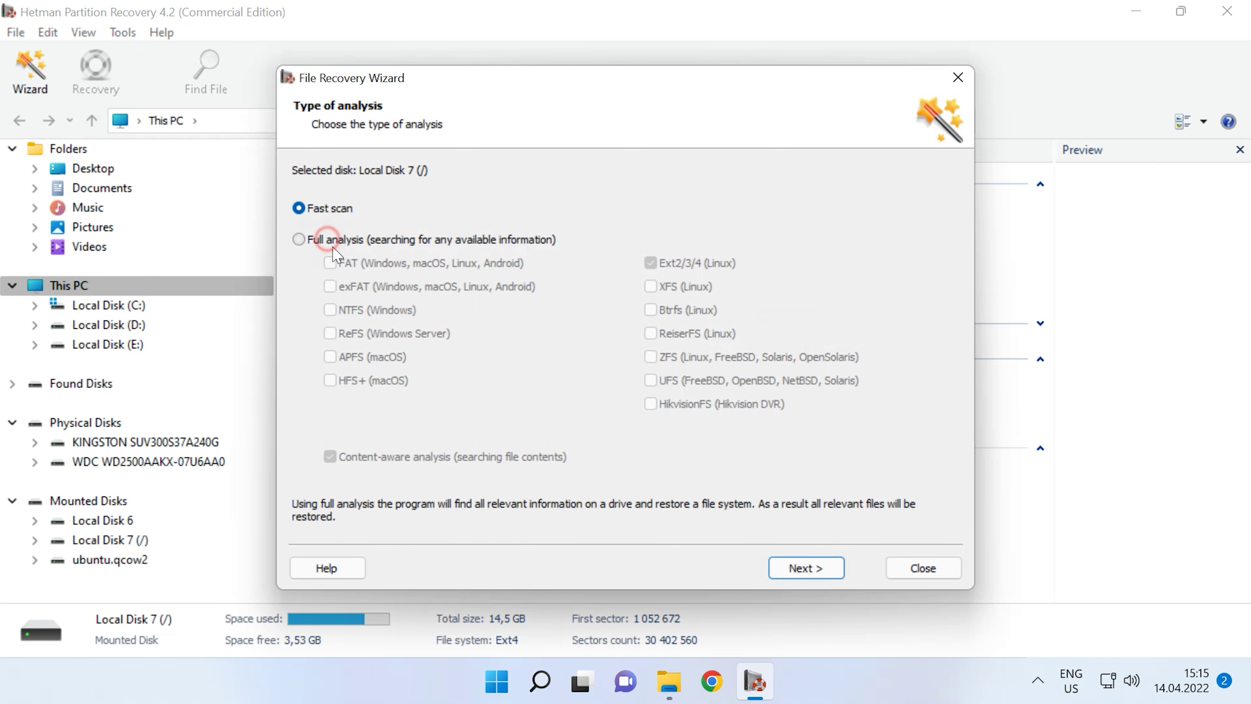
pyautogui.click(299, 208)
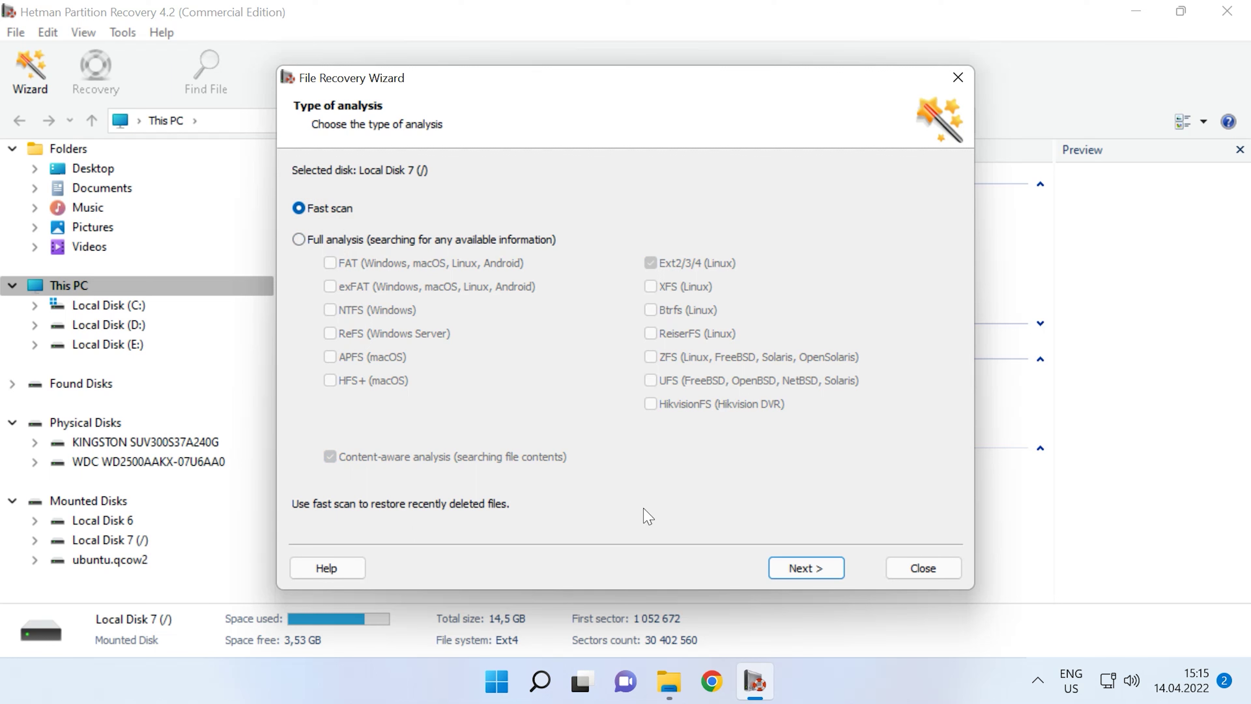
pyautogui.click(806, 571)
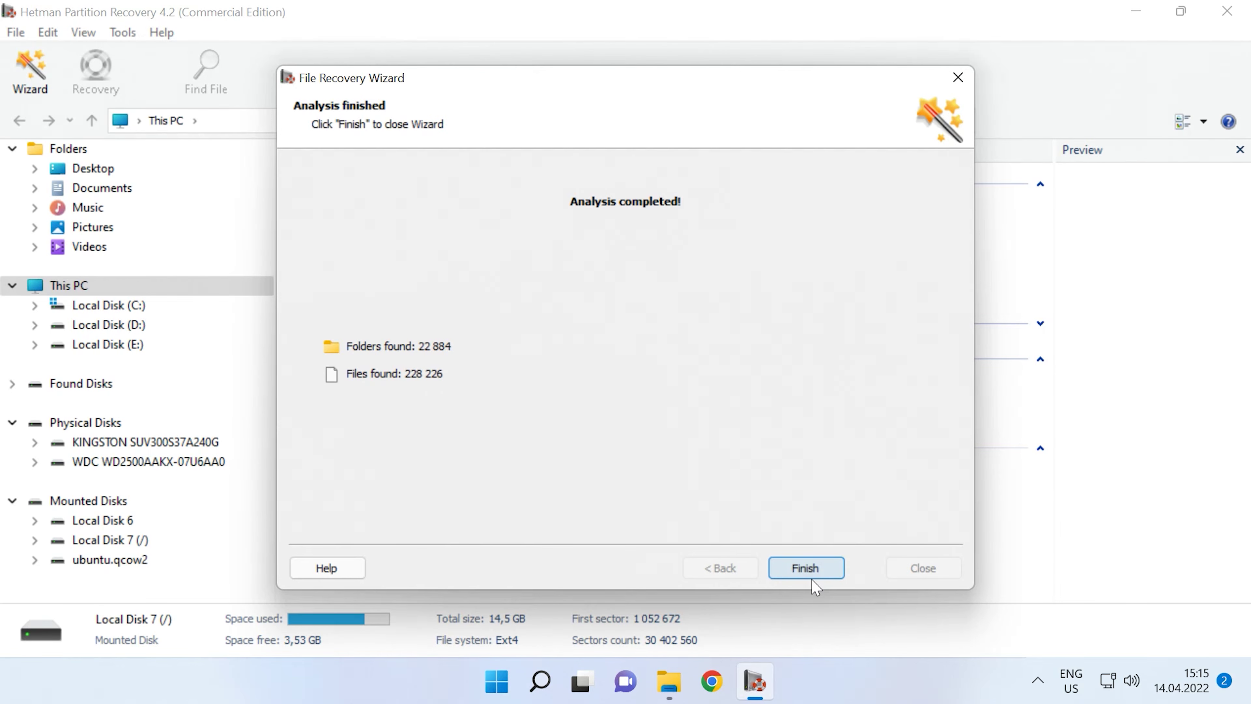
pyautogui.click(808, 570)
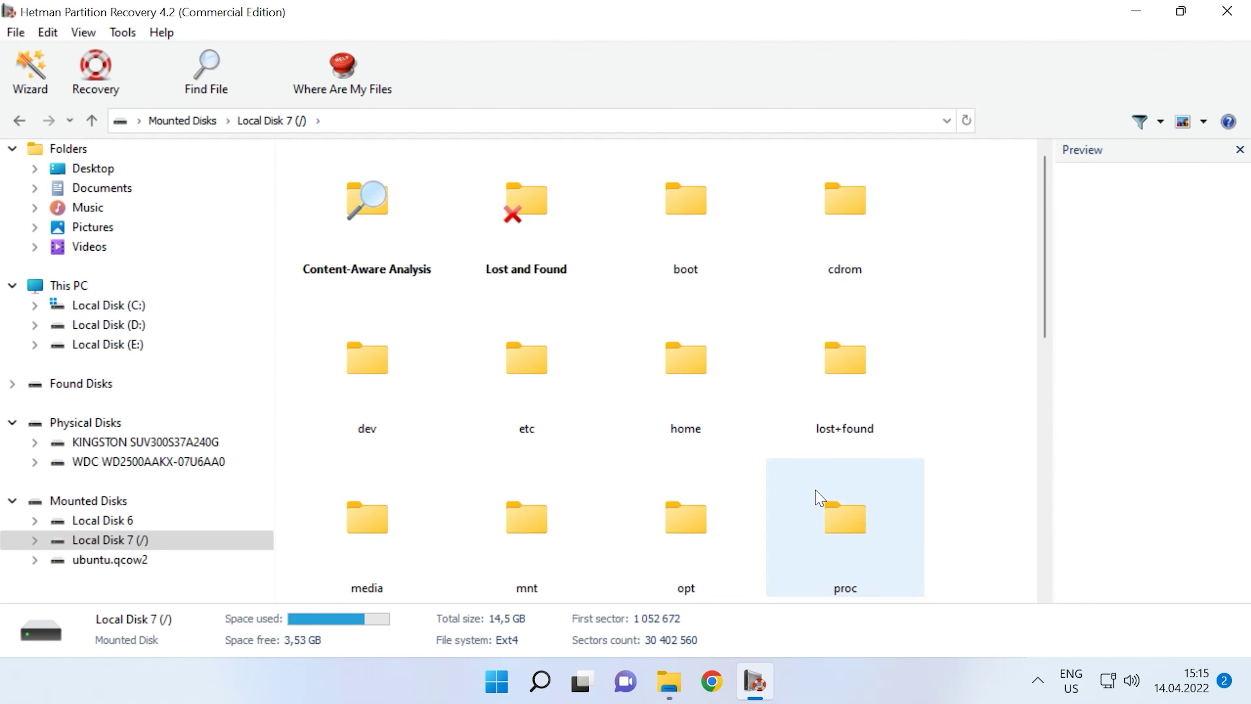
# Open the folder home/lin/Documents/data on the mounted Local Disk 7 (/)
pyautogui.doubleClick(709, 394)
pyautogui.doubleClick(385, 235)
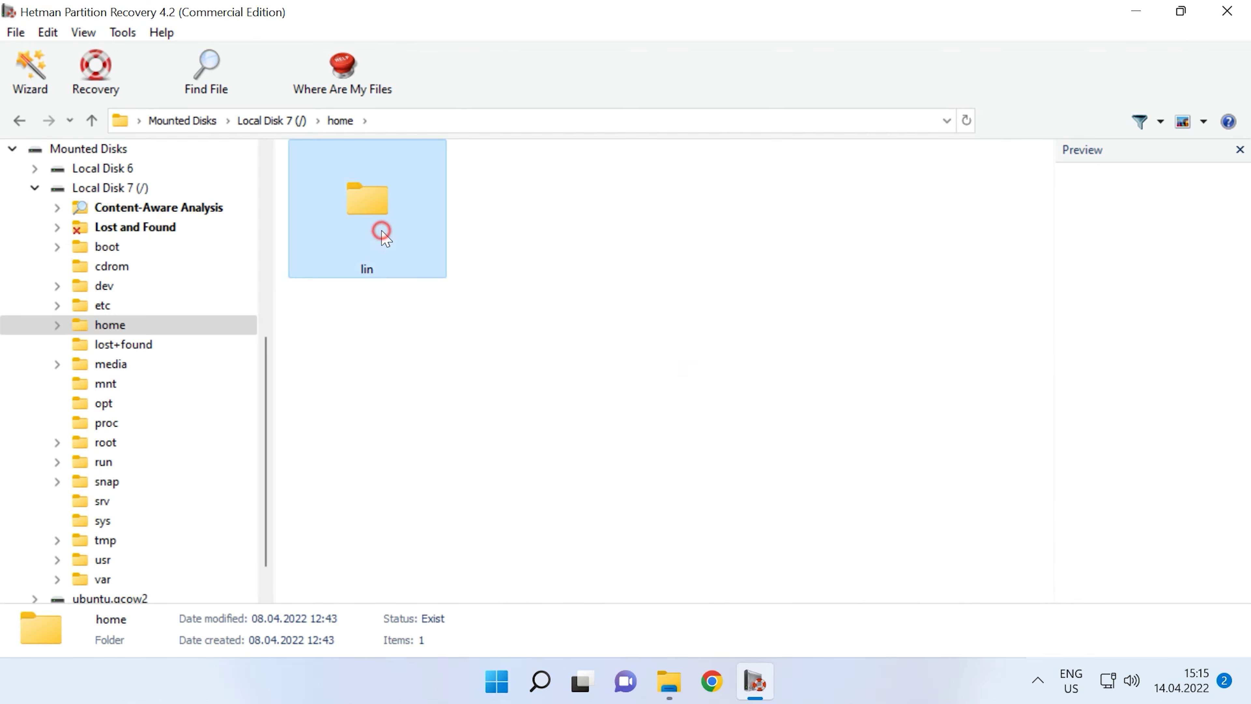
pyautogui.doubleClick(841, 408)
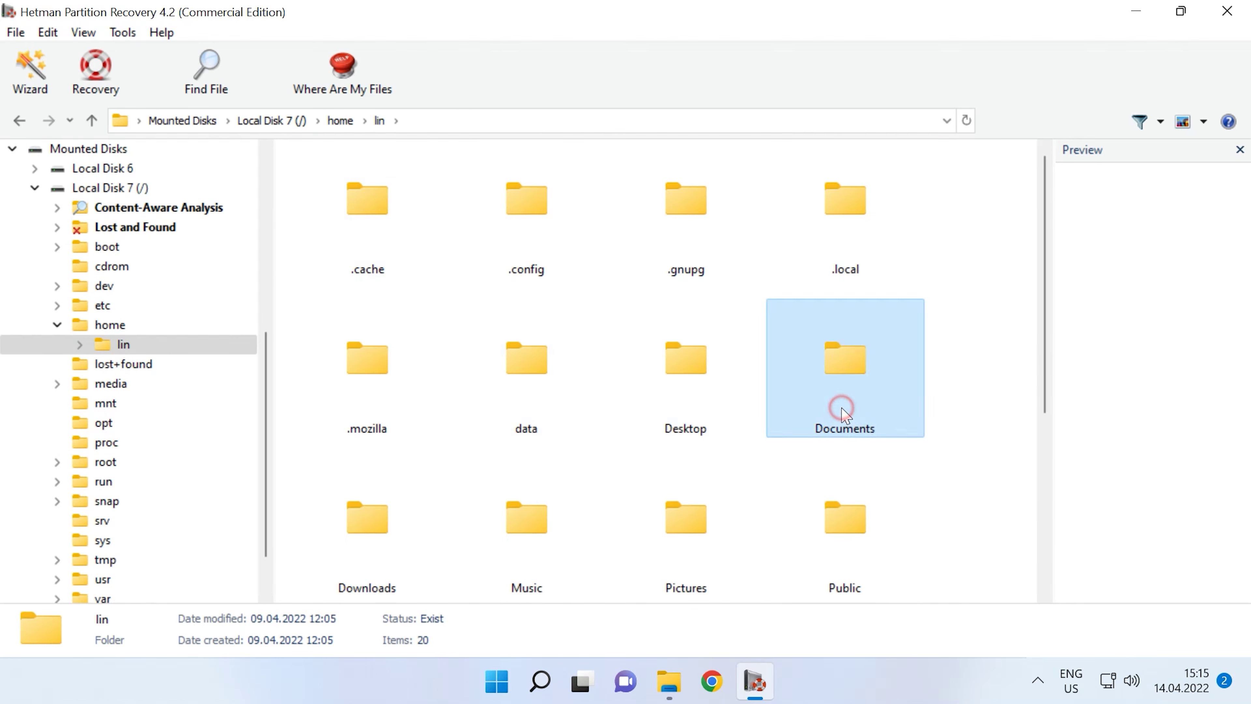
pyautogui.doubleClick(388, 249)
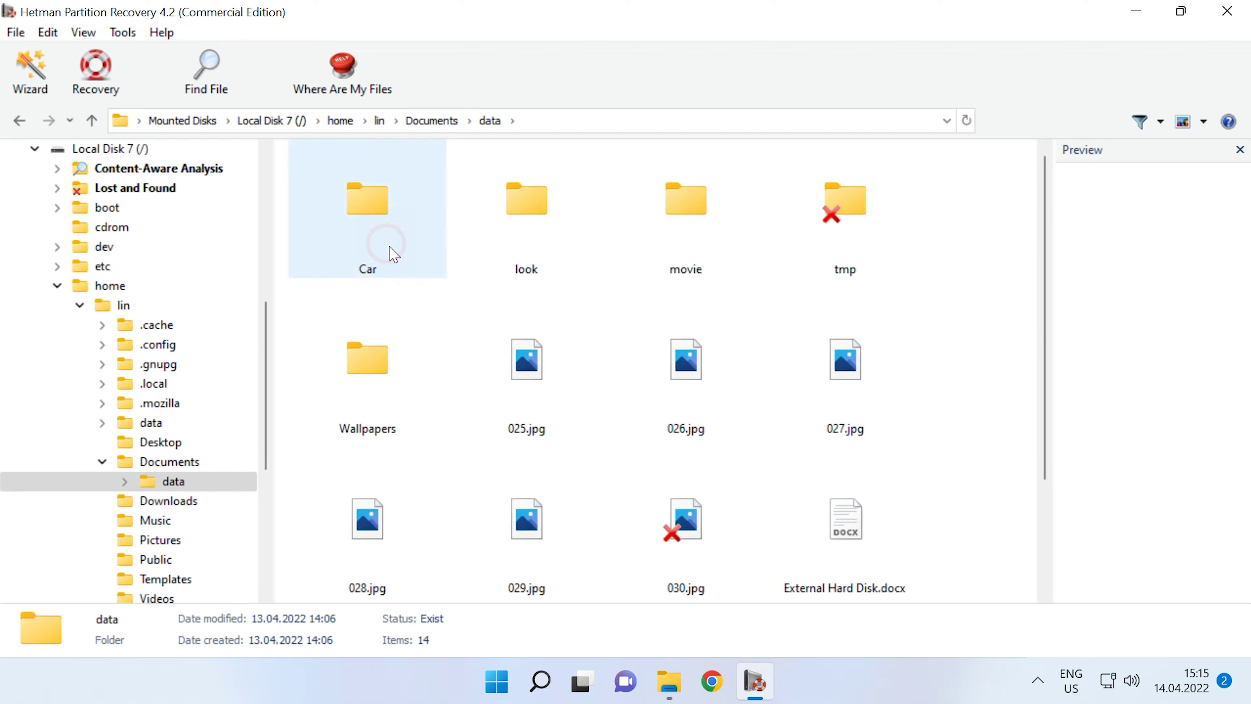
# Look through the files in the data folder, preview 025.jpg, and view the file search options without running a search
pyautogui.scroll(-3, 968, 341)
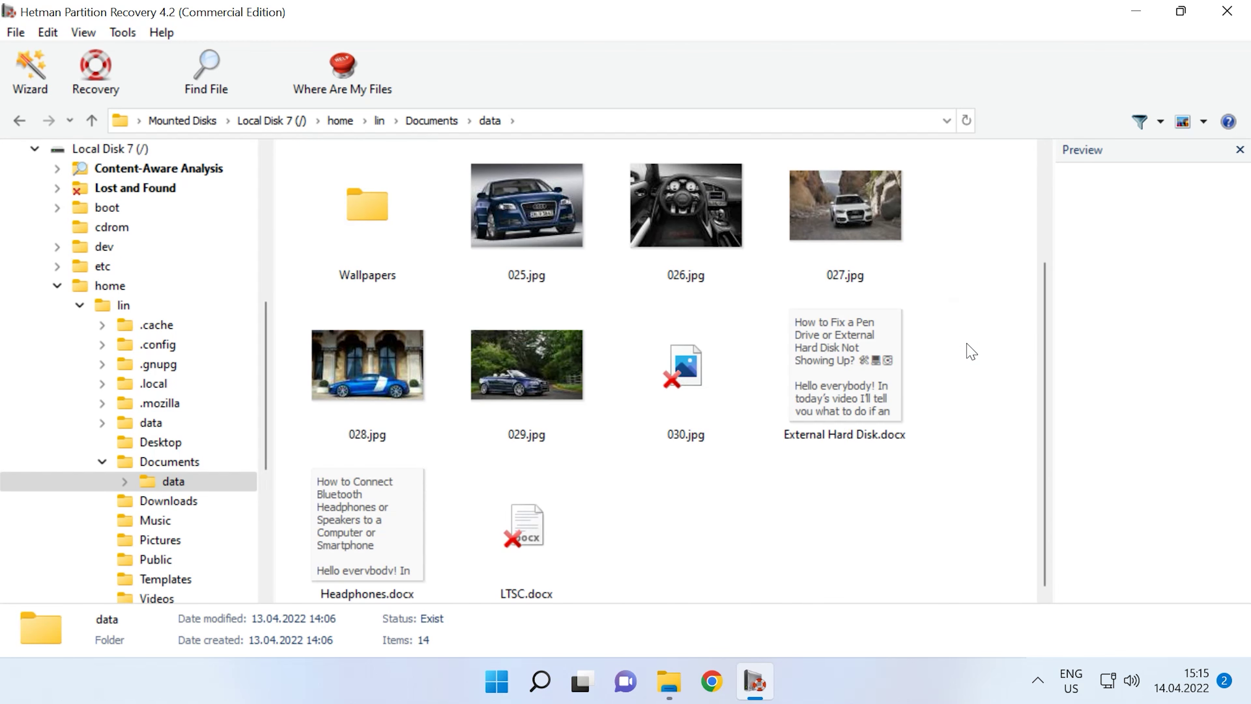
pyautogui.scroll(3, 970, 352)
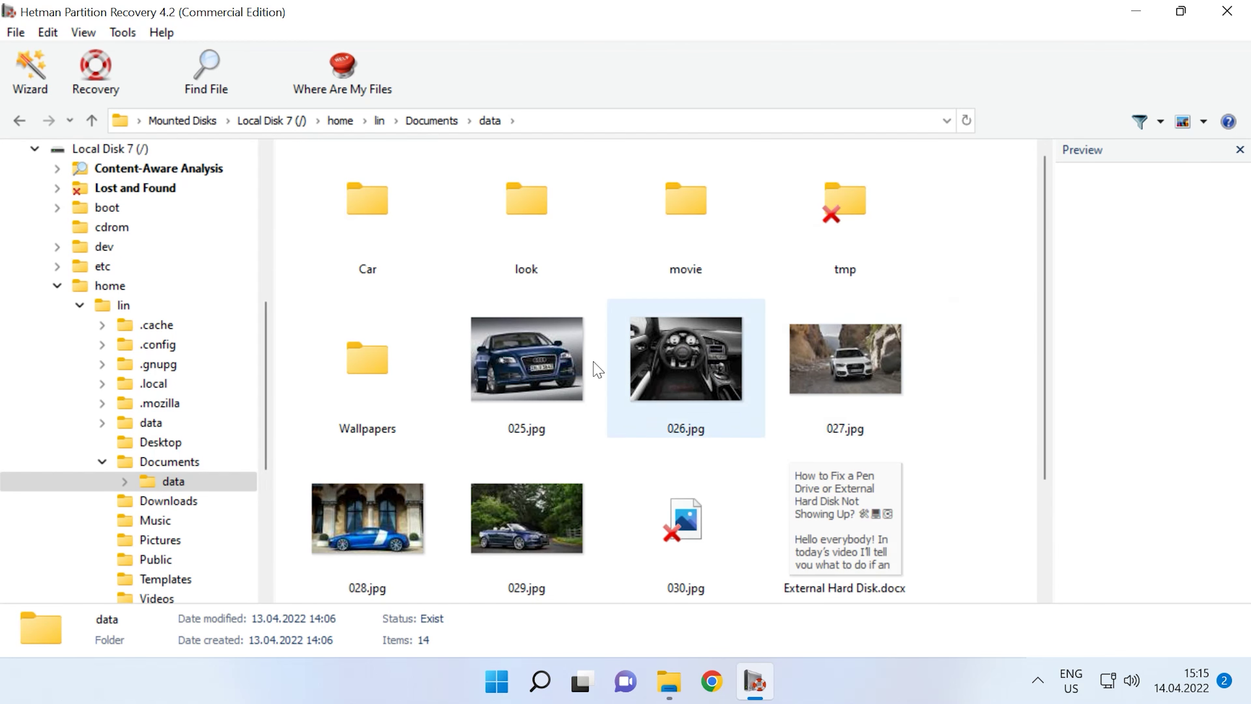
pyautogui.click(531, 359)
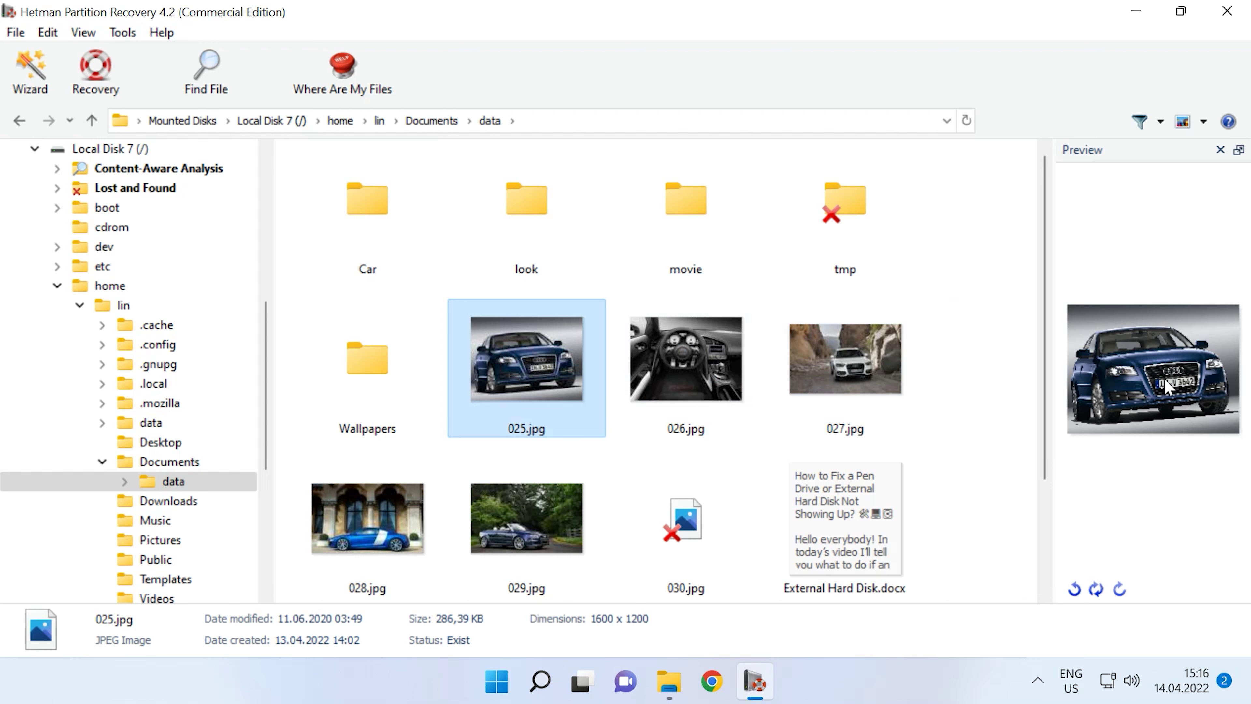
pyautogui.click(206, 74)
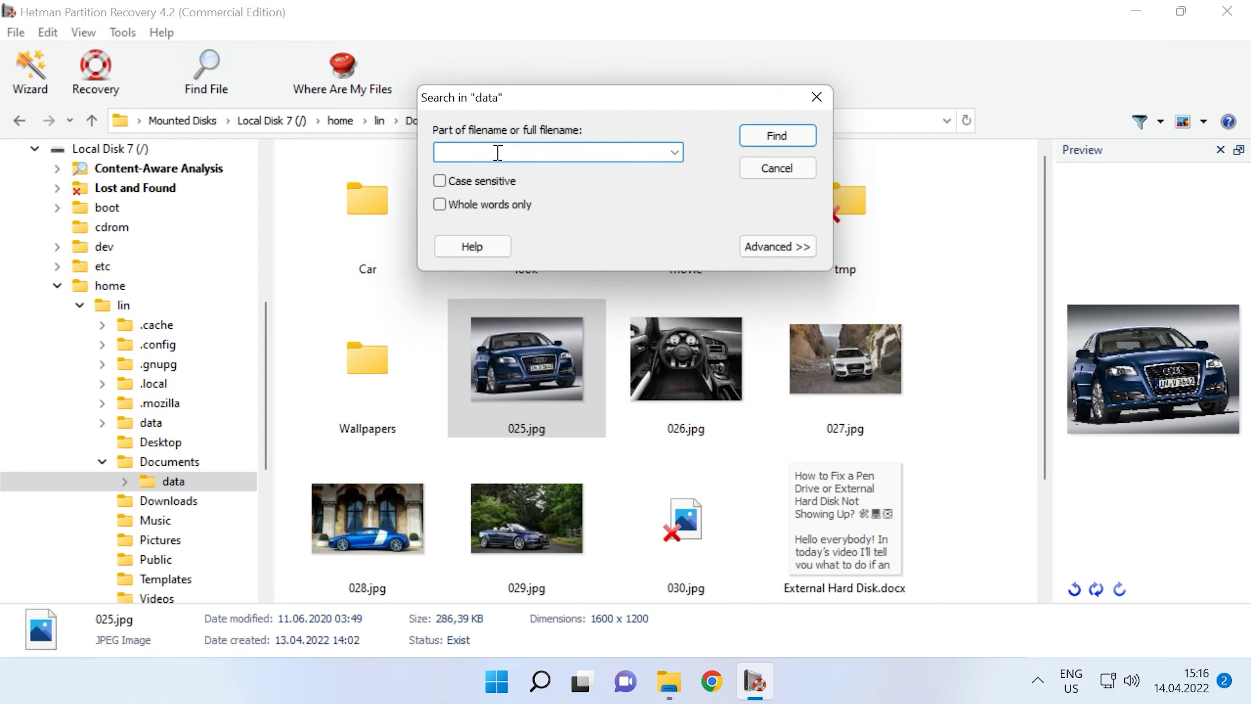
pyautogui.click(816, 97)
# Recover the images 025.jpg, 026.jpg and 027.jpg from the data folder to the hard disk path C:\2
pyautogui.moveTo(990, 351); pyautogui.dragTo(487, 373)
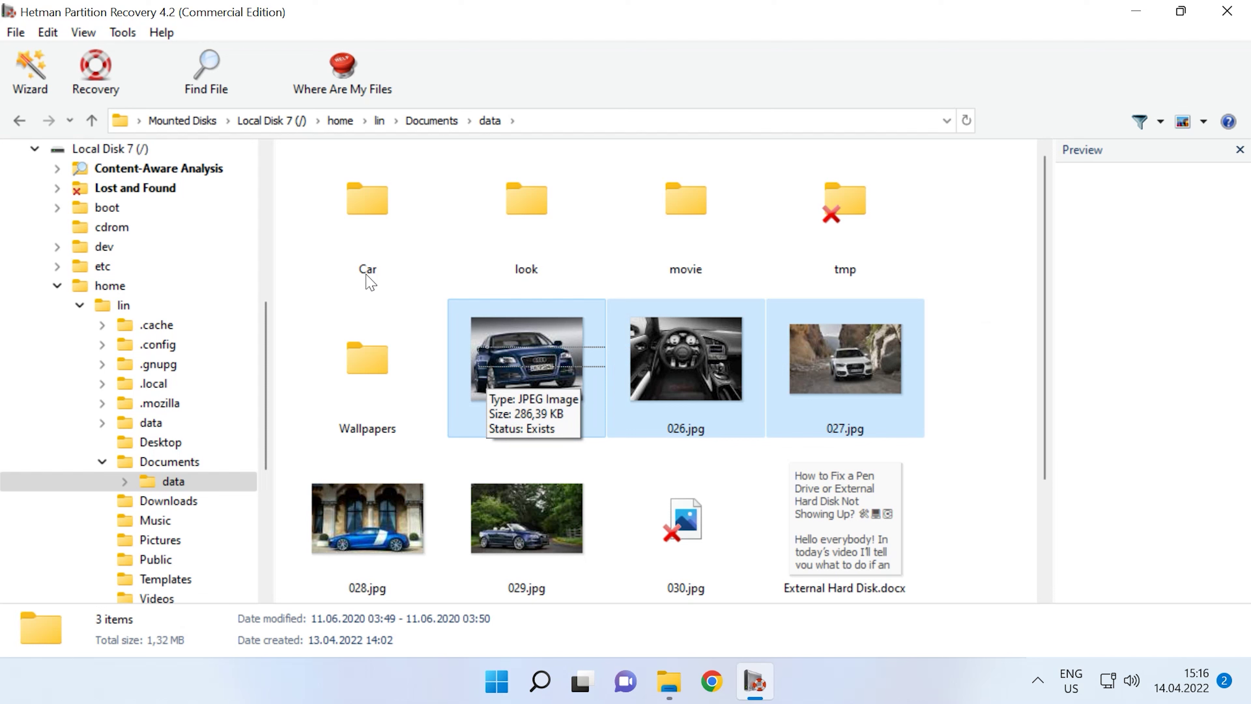
pyautogui.click(105, 91)
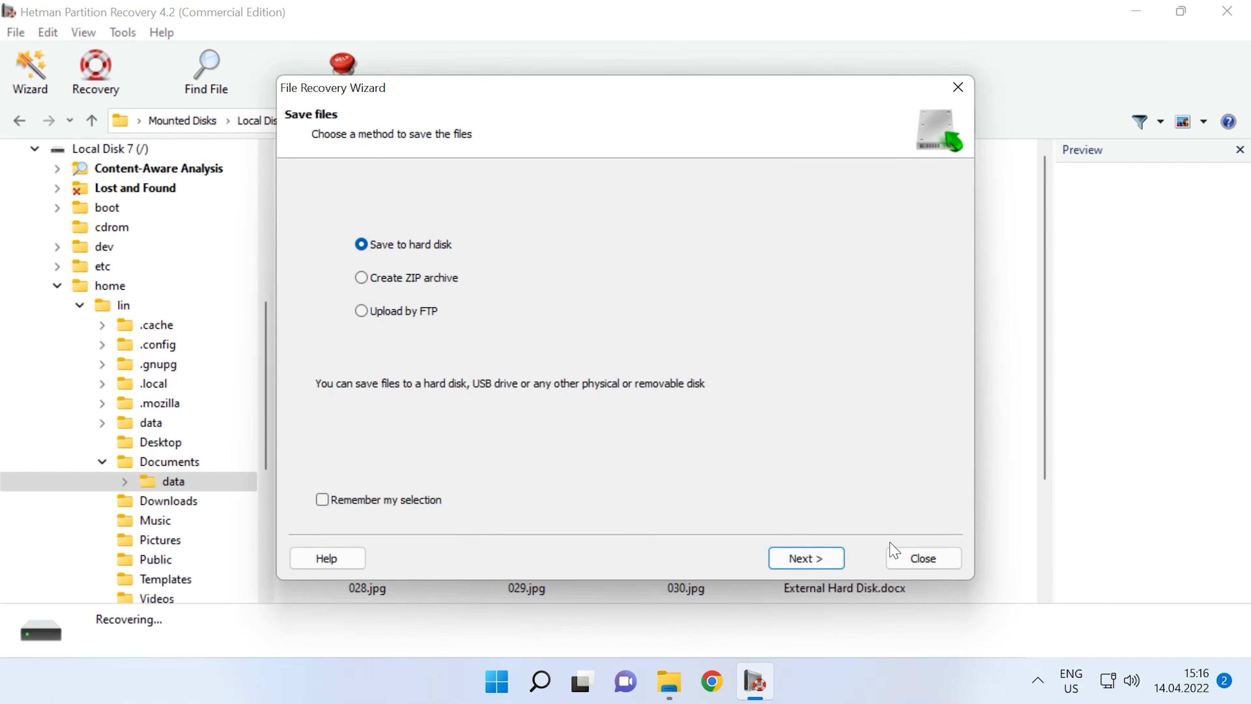
pyautogui.click(818, 561)
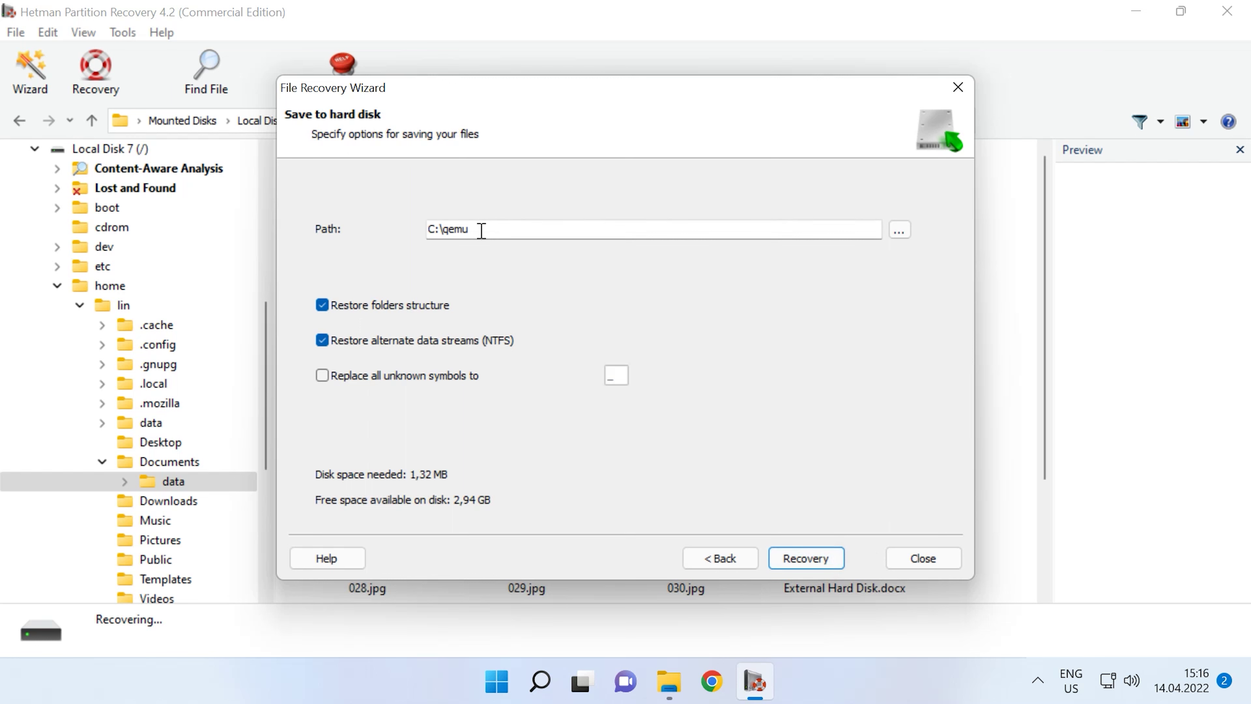
pyautogui.moveTo(480, 229); pyautogui.dragTo(444, 229)
pyautogui.write('2')
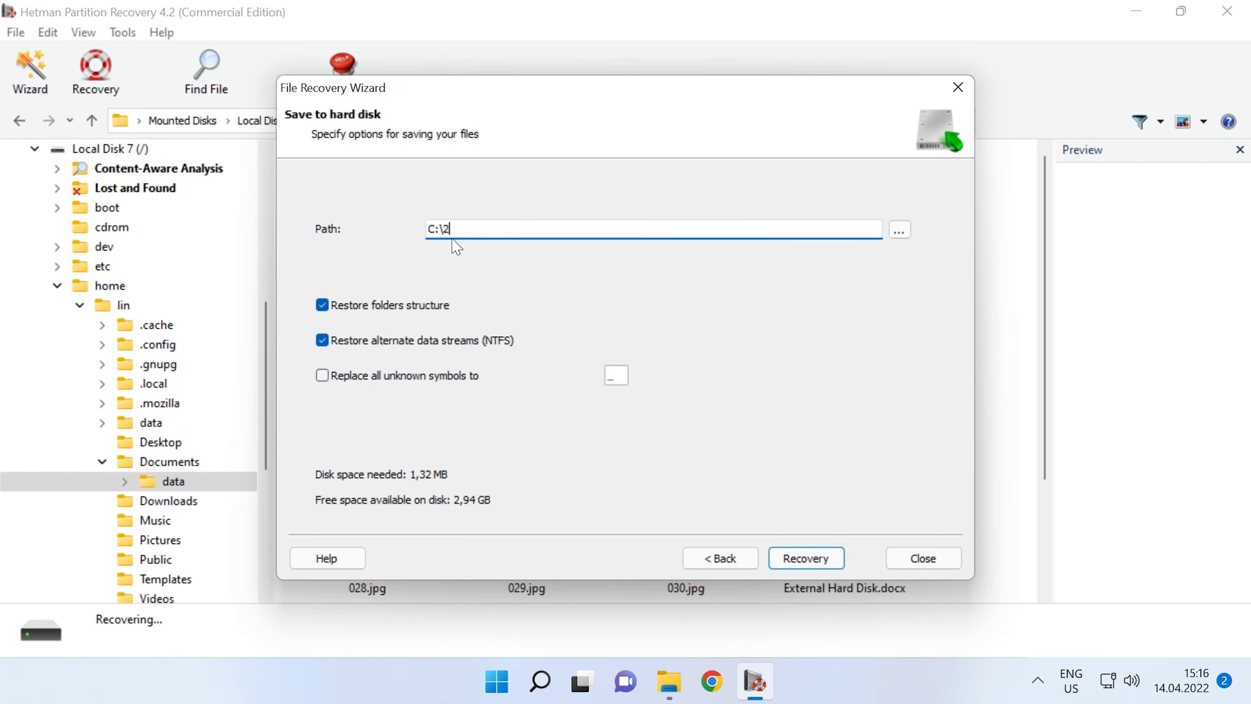
pyautogui.click(806, 562)
pyautogui.click(812, 565)
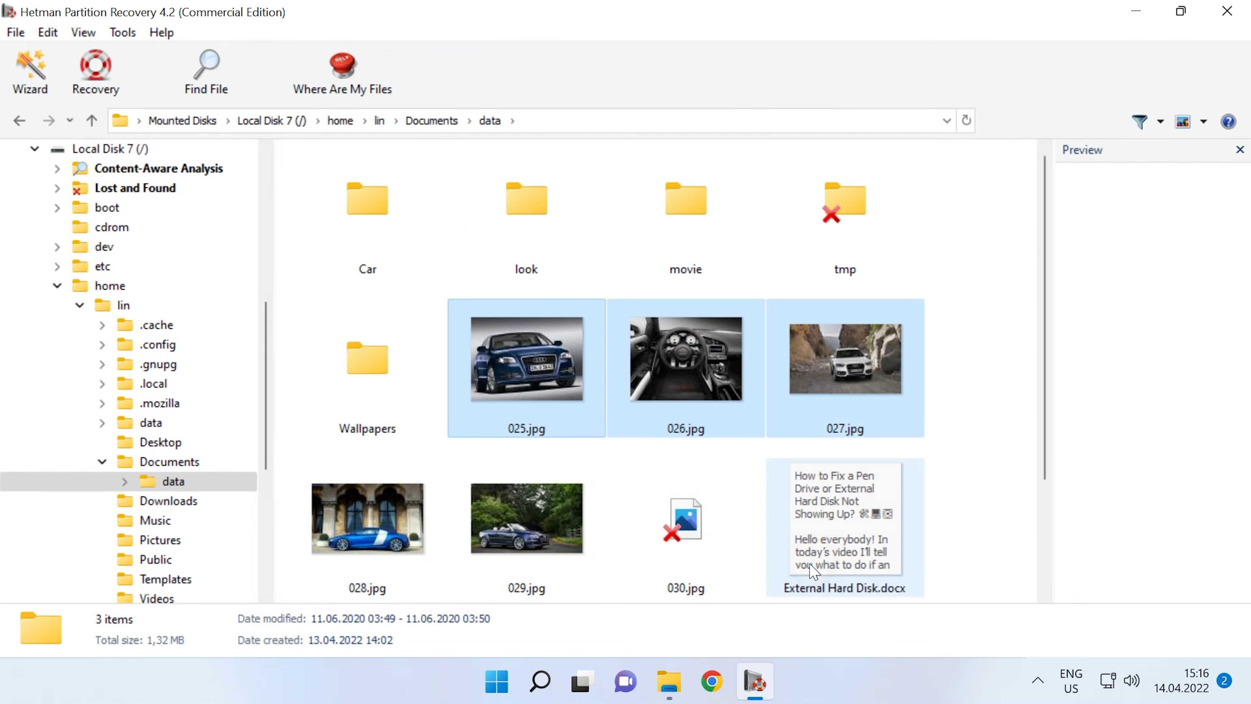
# Switch to File Explorer, open the folder C:\2 and select the recovered images to check them
pyautogui.click(669, 685)
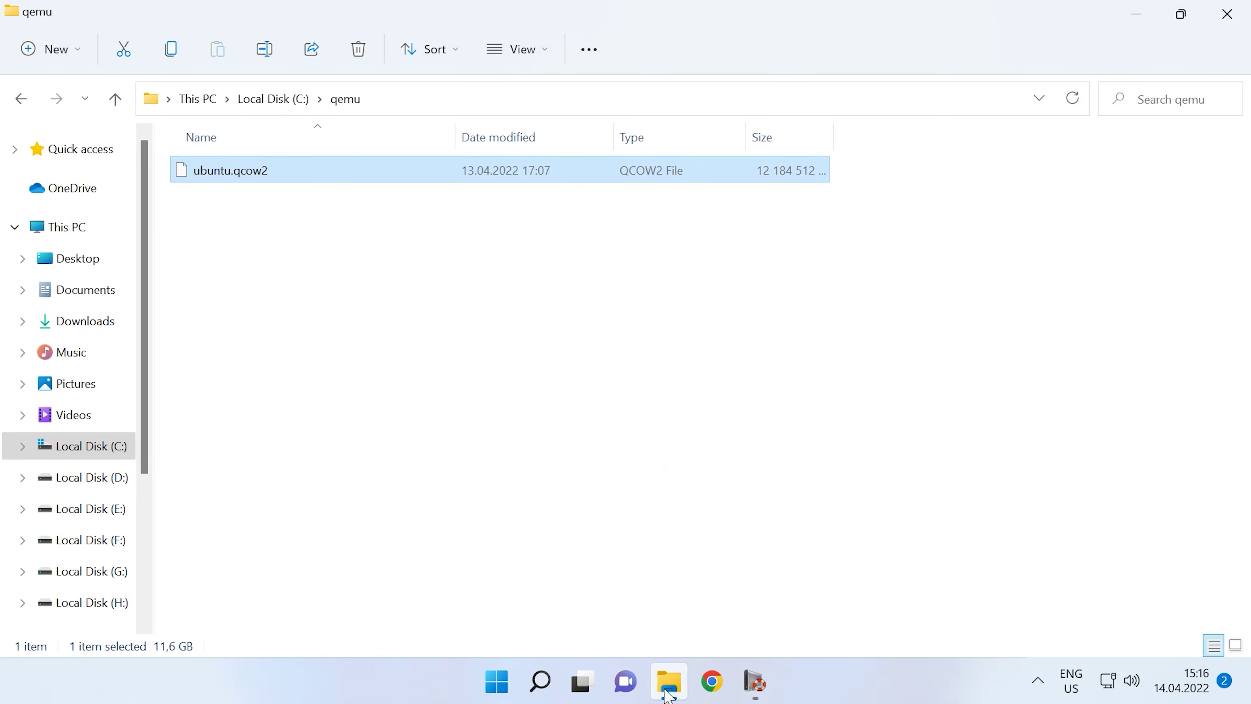
pyautogui.click(291, 109)
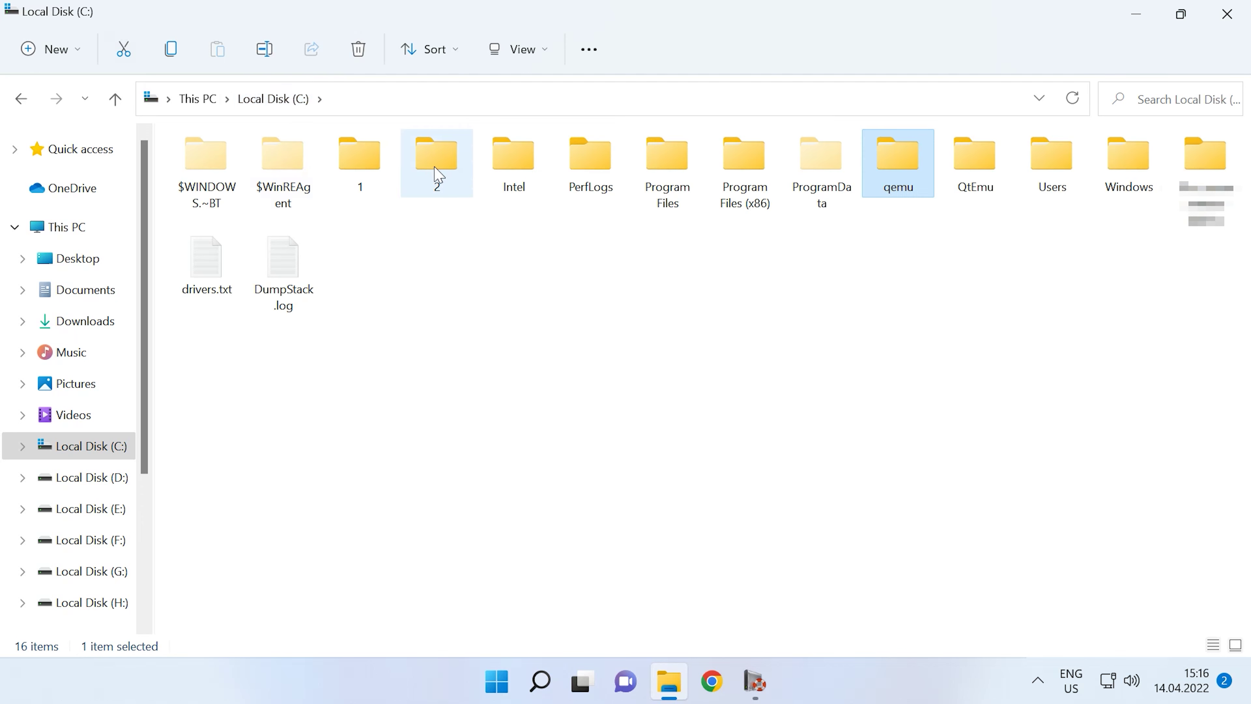
pyautogui.click(440, 170)
pyautogui.doubleClick(439, 166)
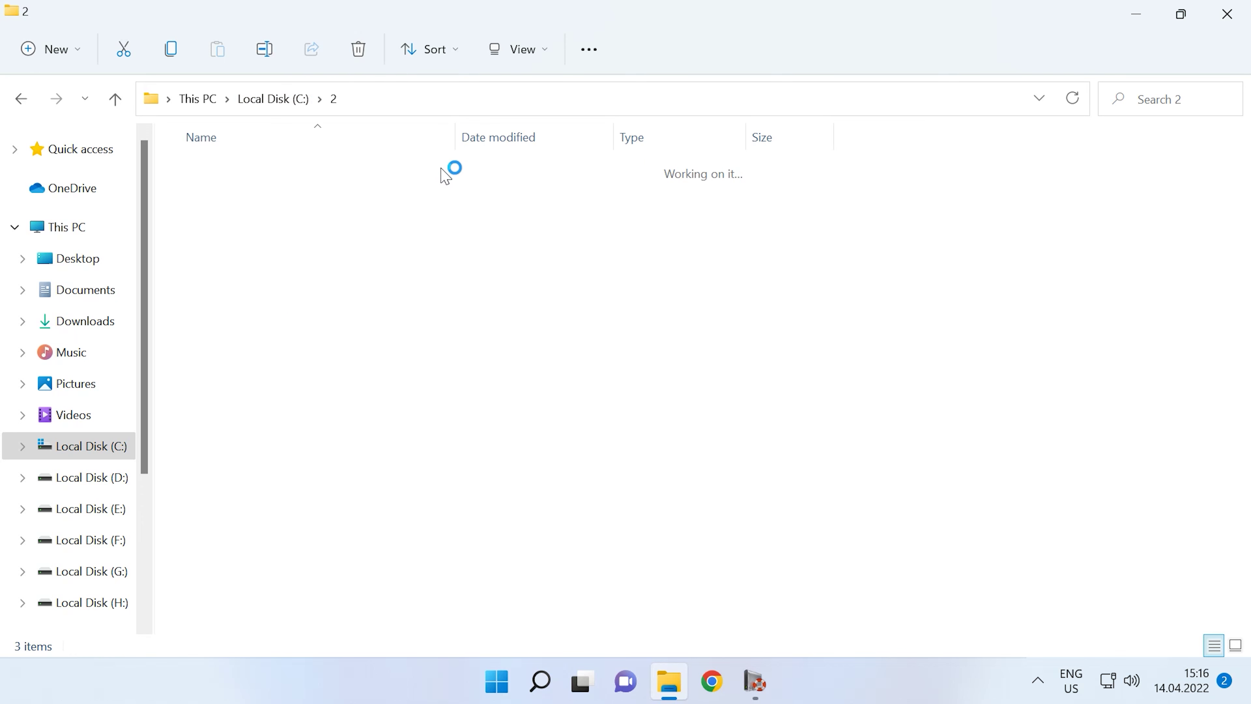
pyautogui.moveTo(521, 227); pyautogui.dragTo(428, 215)
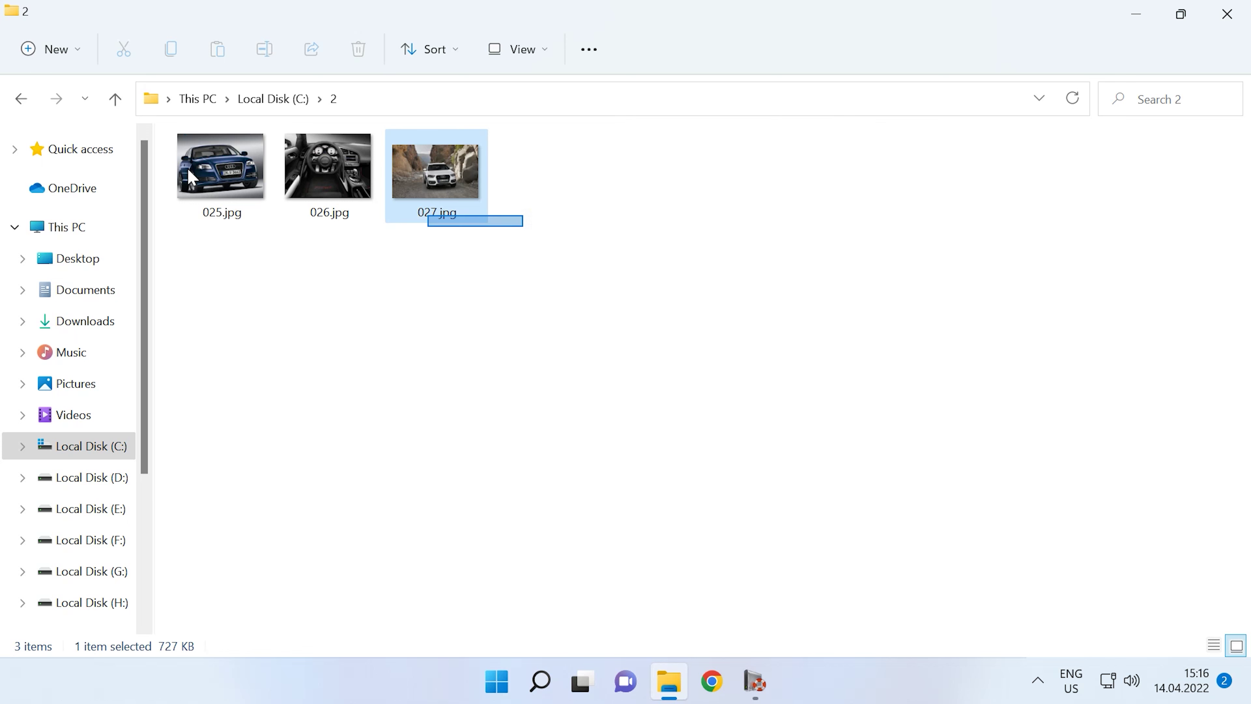
pyautogui.moveTo(188, 175); pyautogui.dragTo(188, 171)
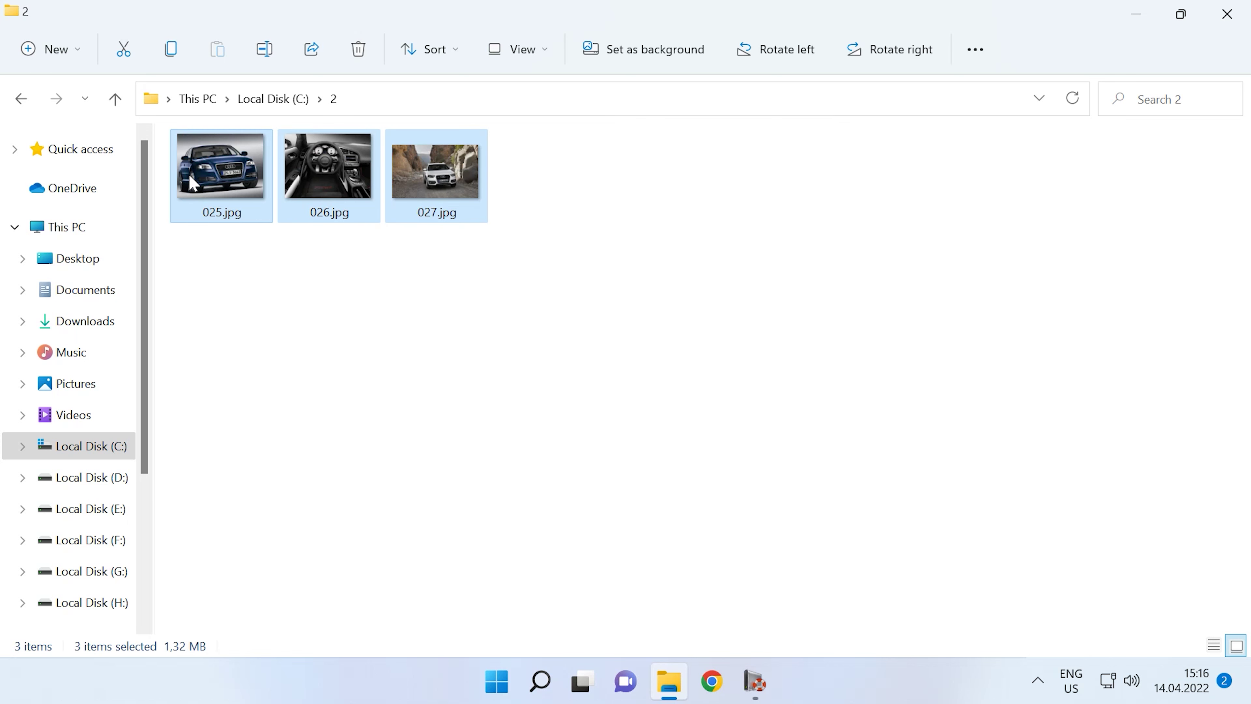